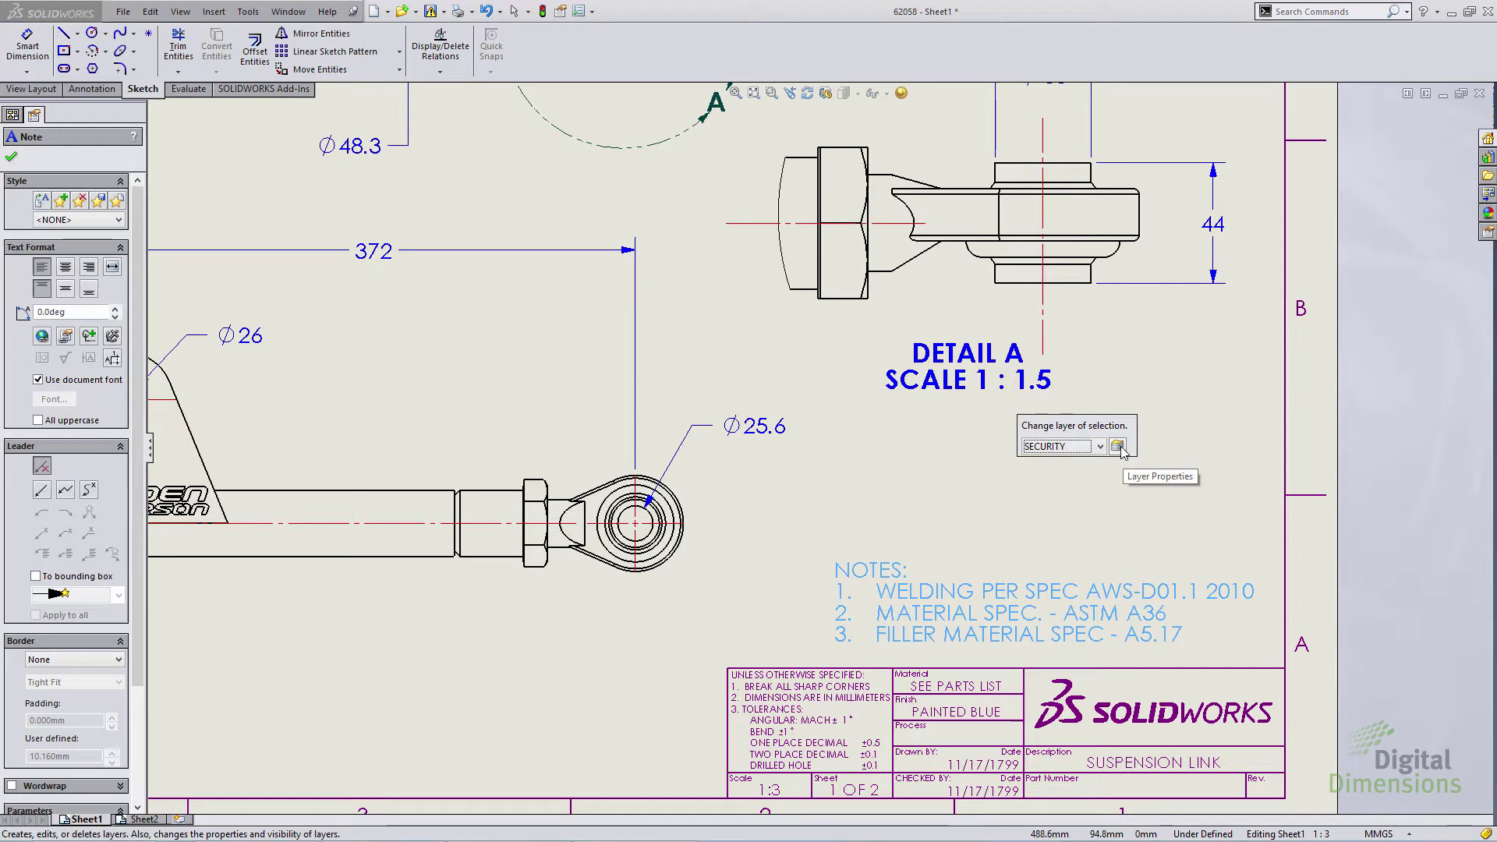
- Review the SECURITY layer's print setting in the layer properties and display a print preview of Sheet1
left_click(1117, 447)
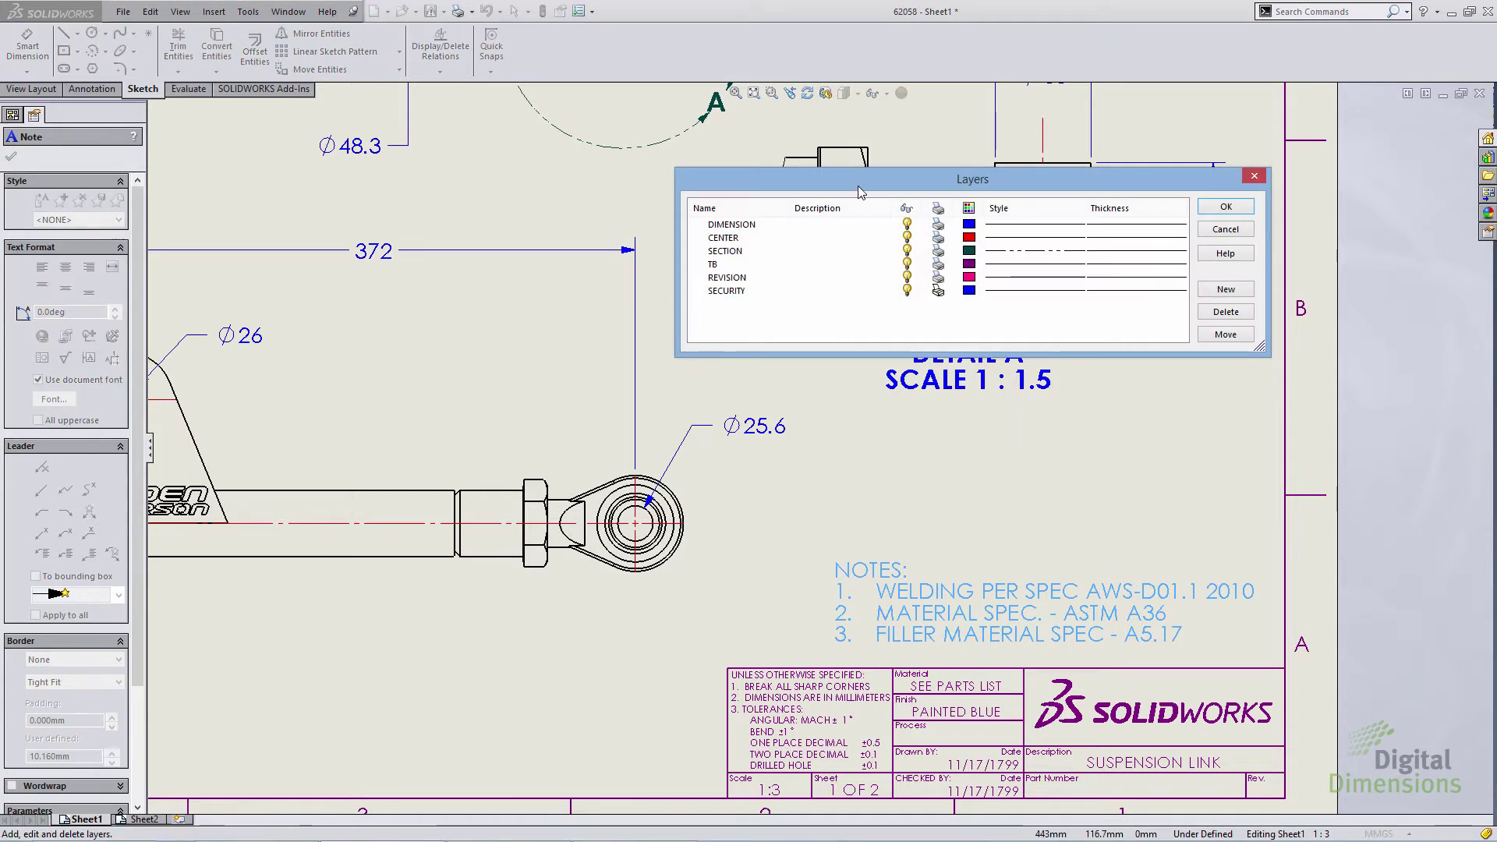
left_click_drag(858, 184, 695, 217)
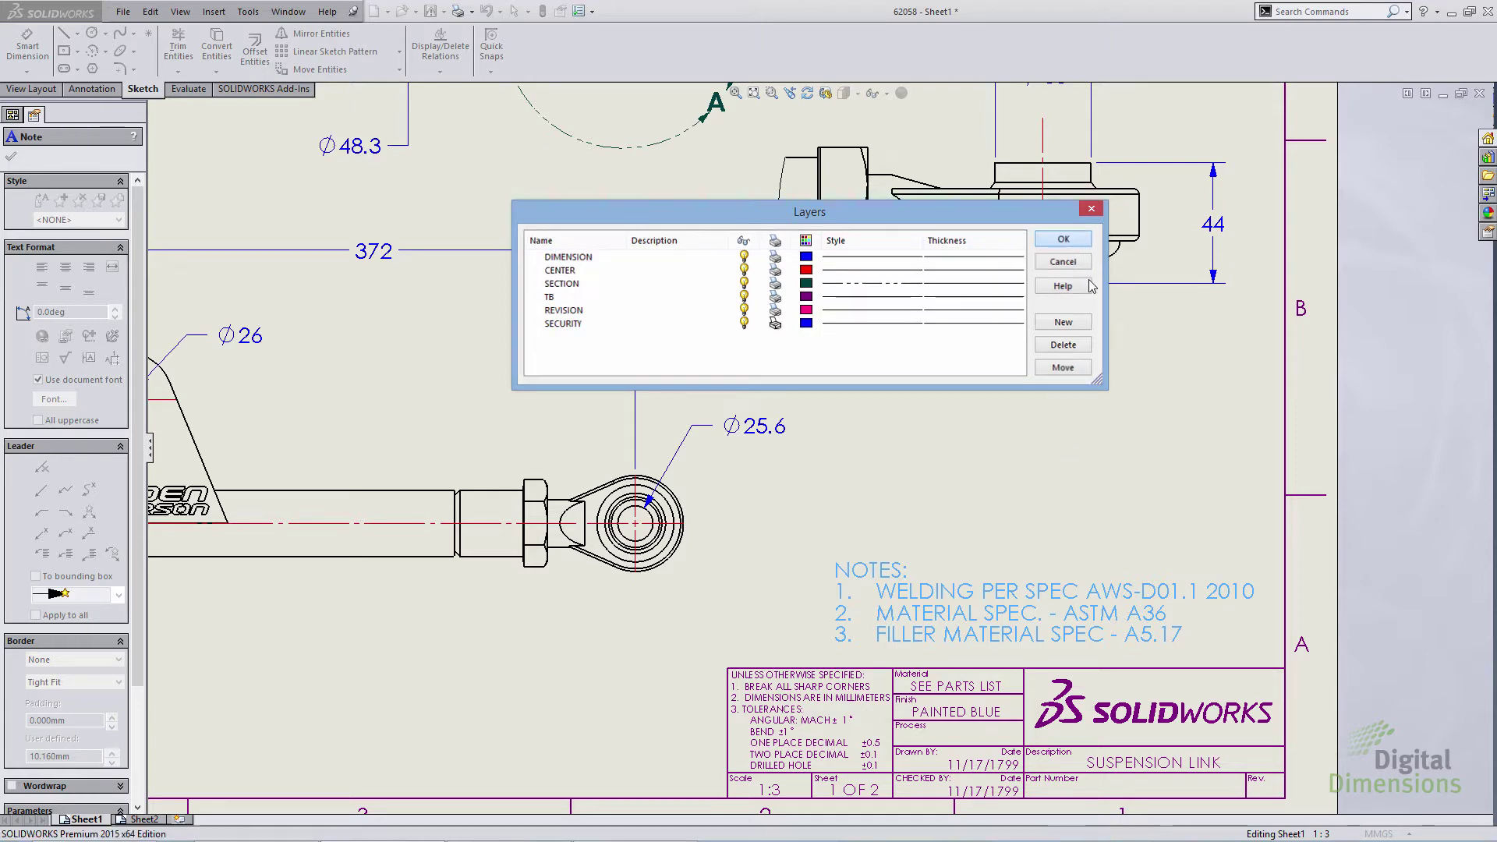
left_click(1062, 240)
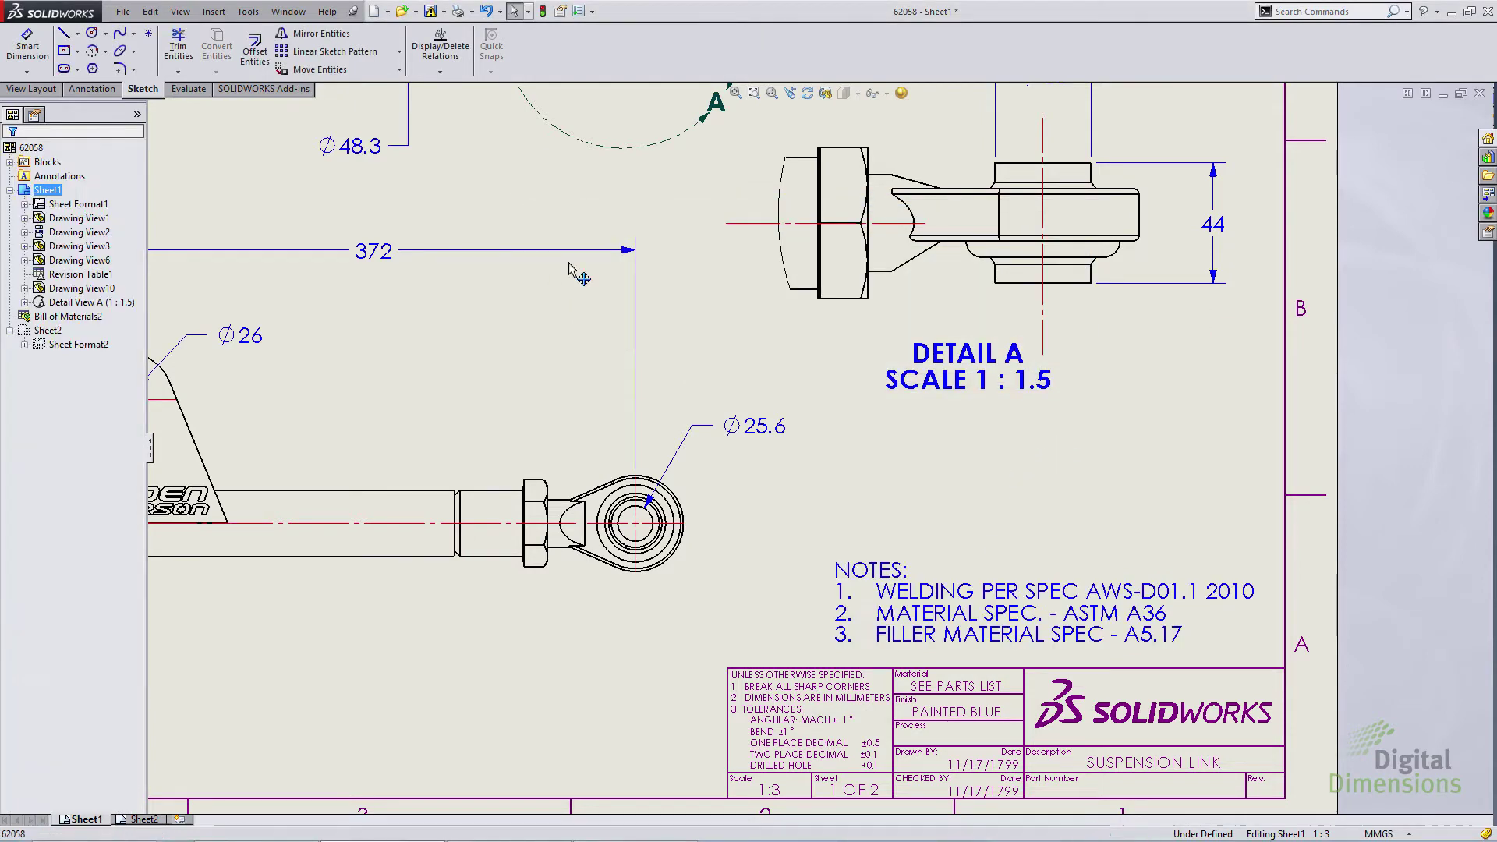
left_click(123, 10)
left_click(166, 173)
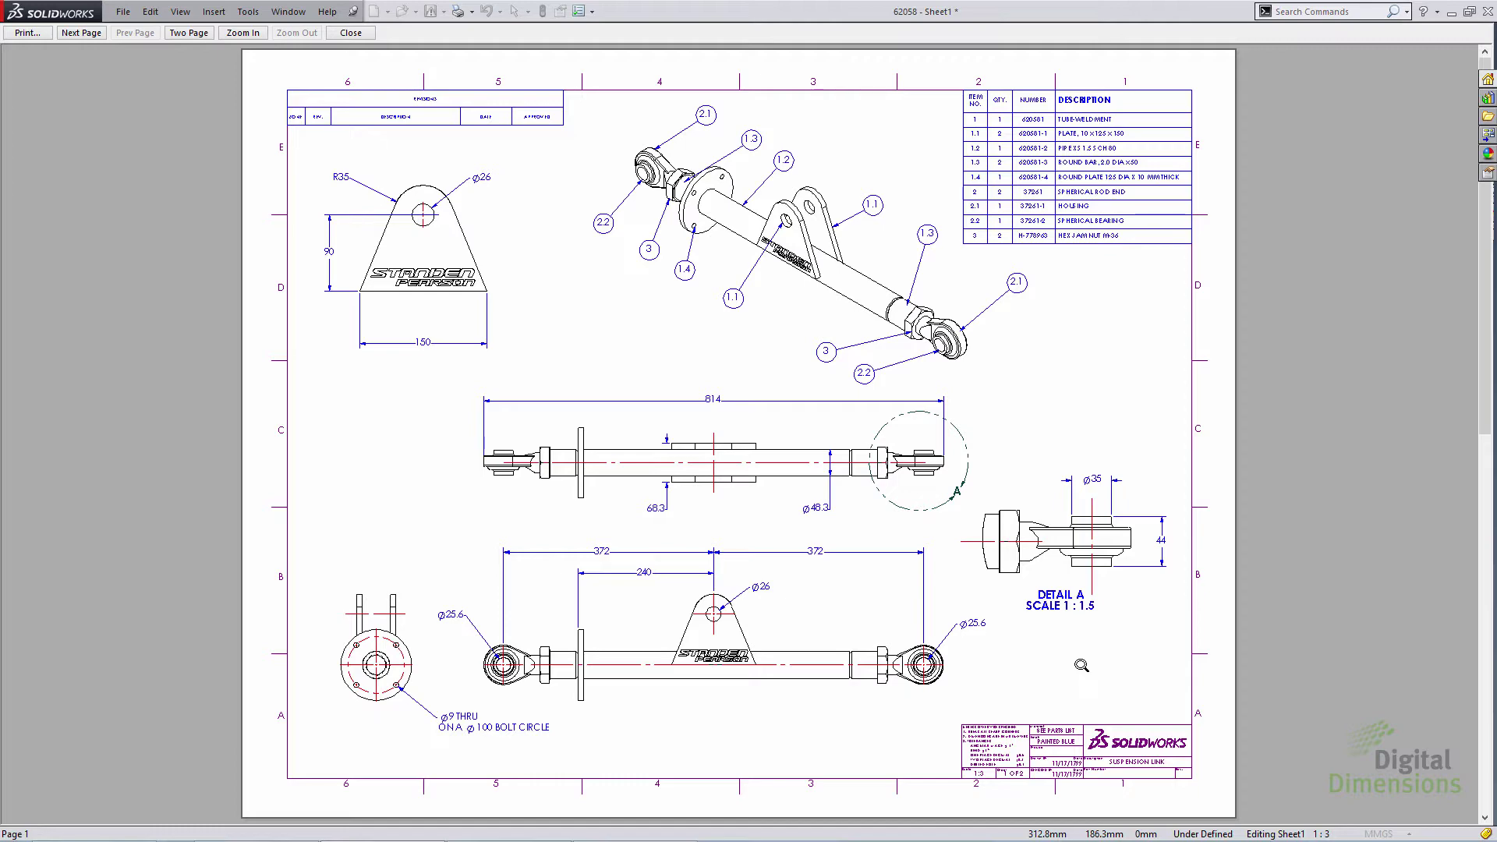
key("alt+Tab")
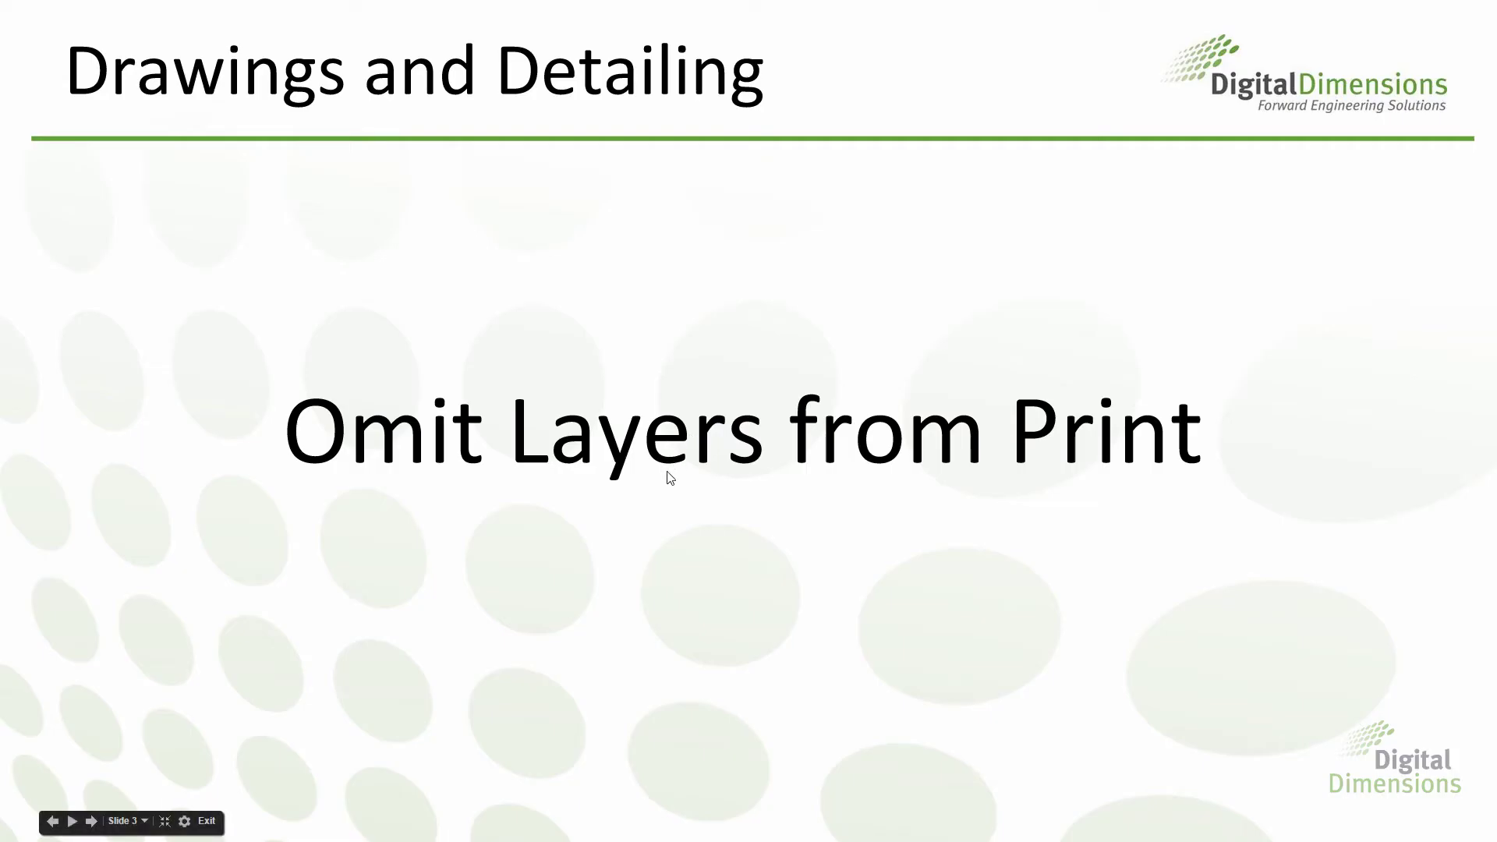
left_click(664, 476)
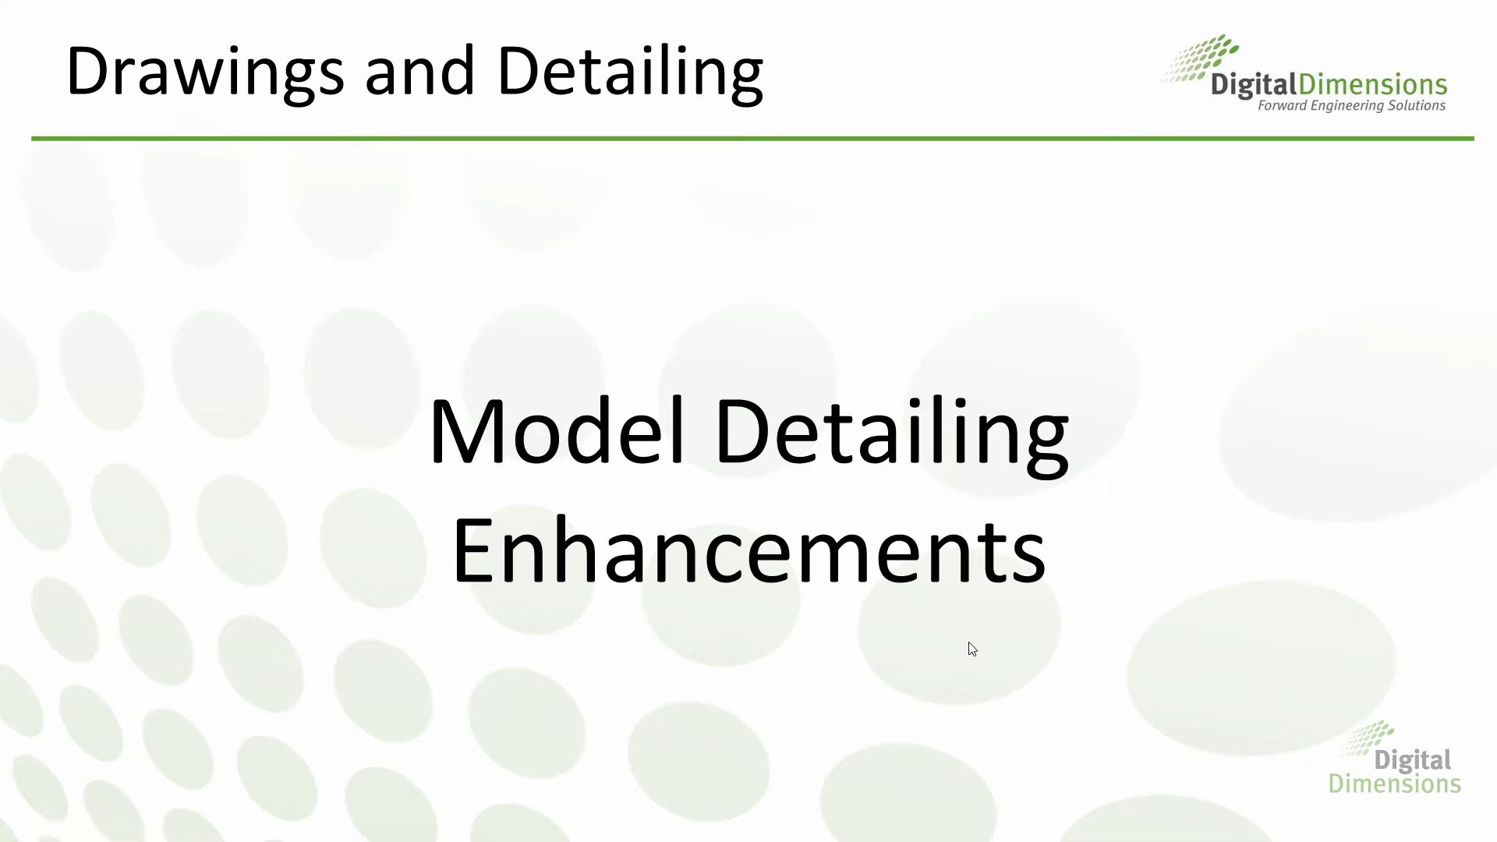
key("alt+Tab")
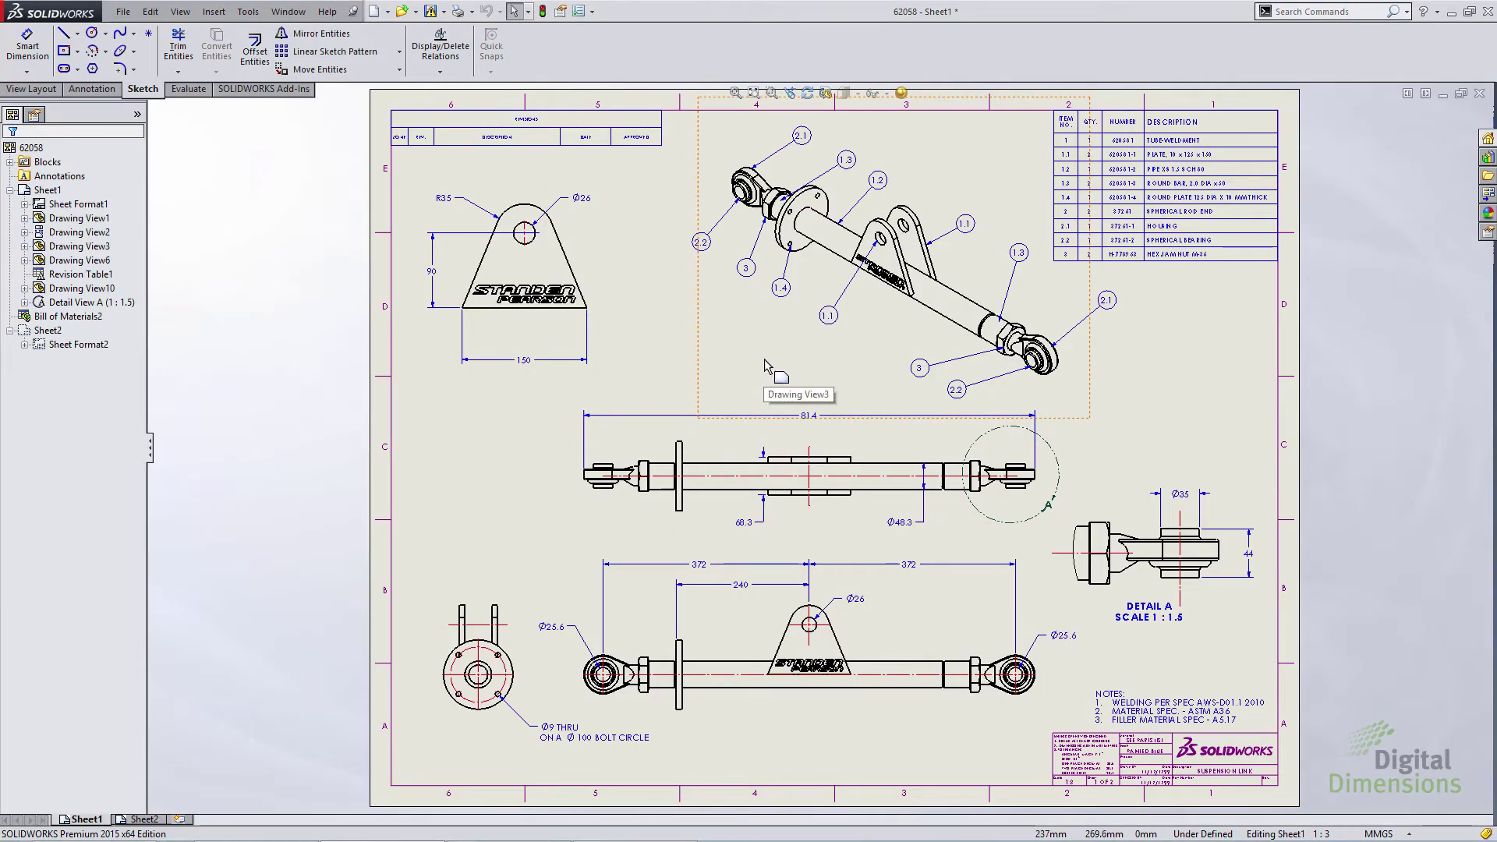
- Open the assembly referenced by the isometric drawing view in its own window
right_click(765, 363)
left_click(768, 339)
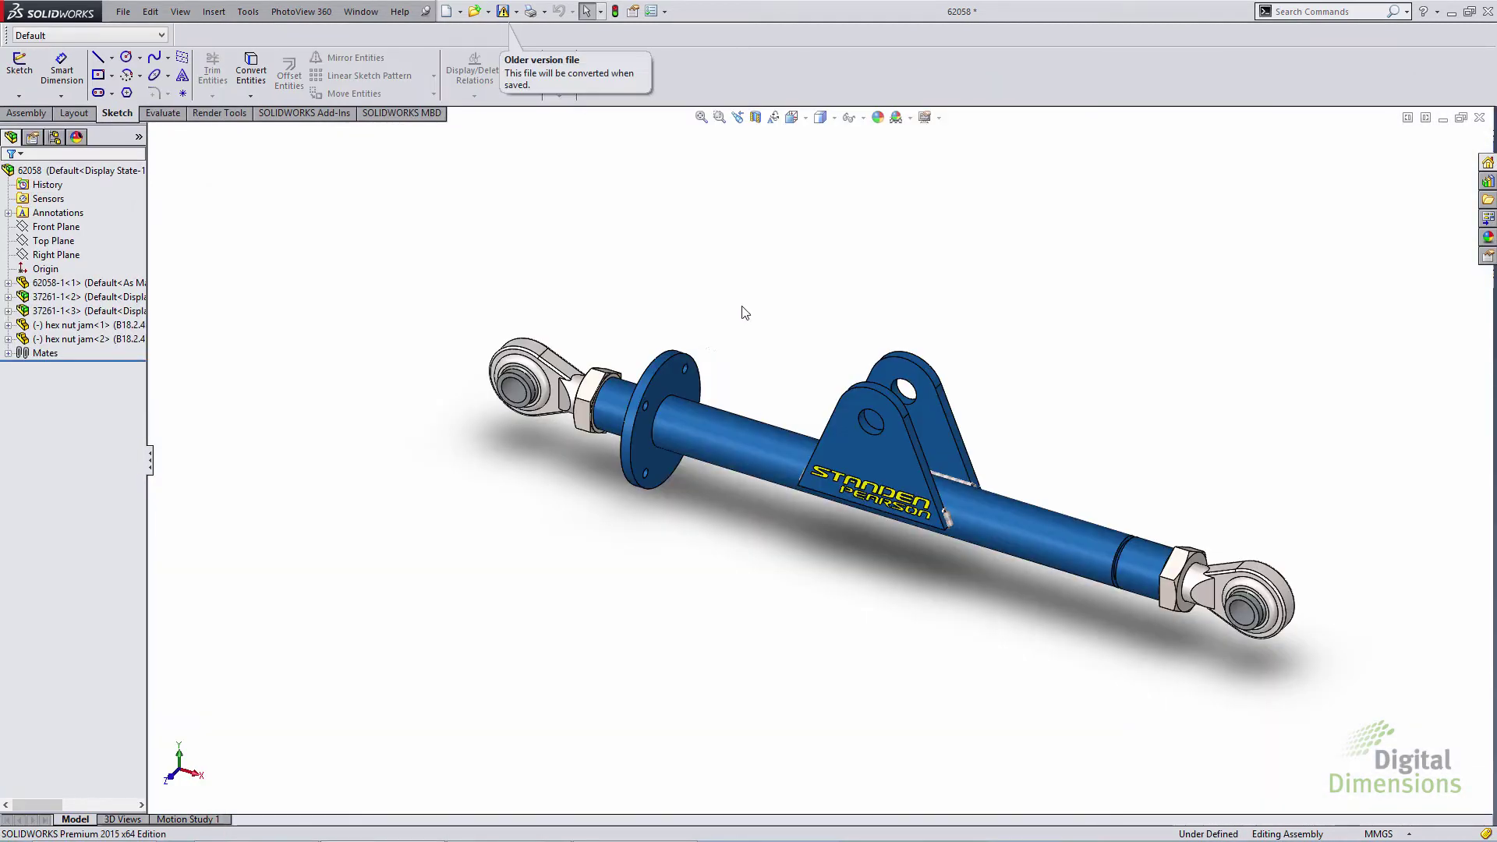
middle_click_drag(743, 306, 712, 320)
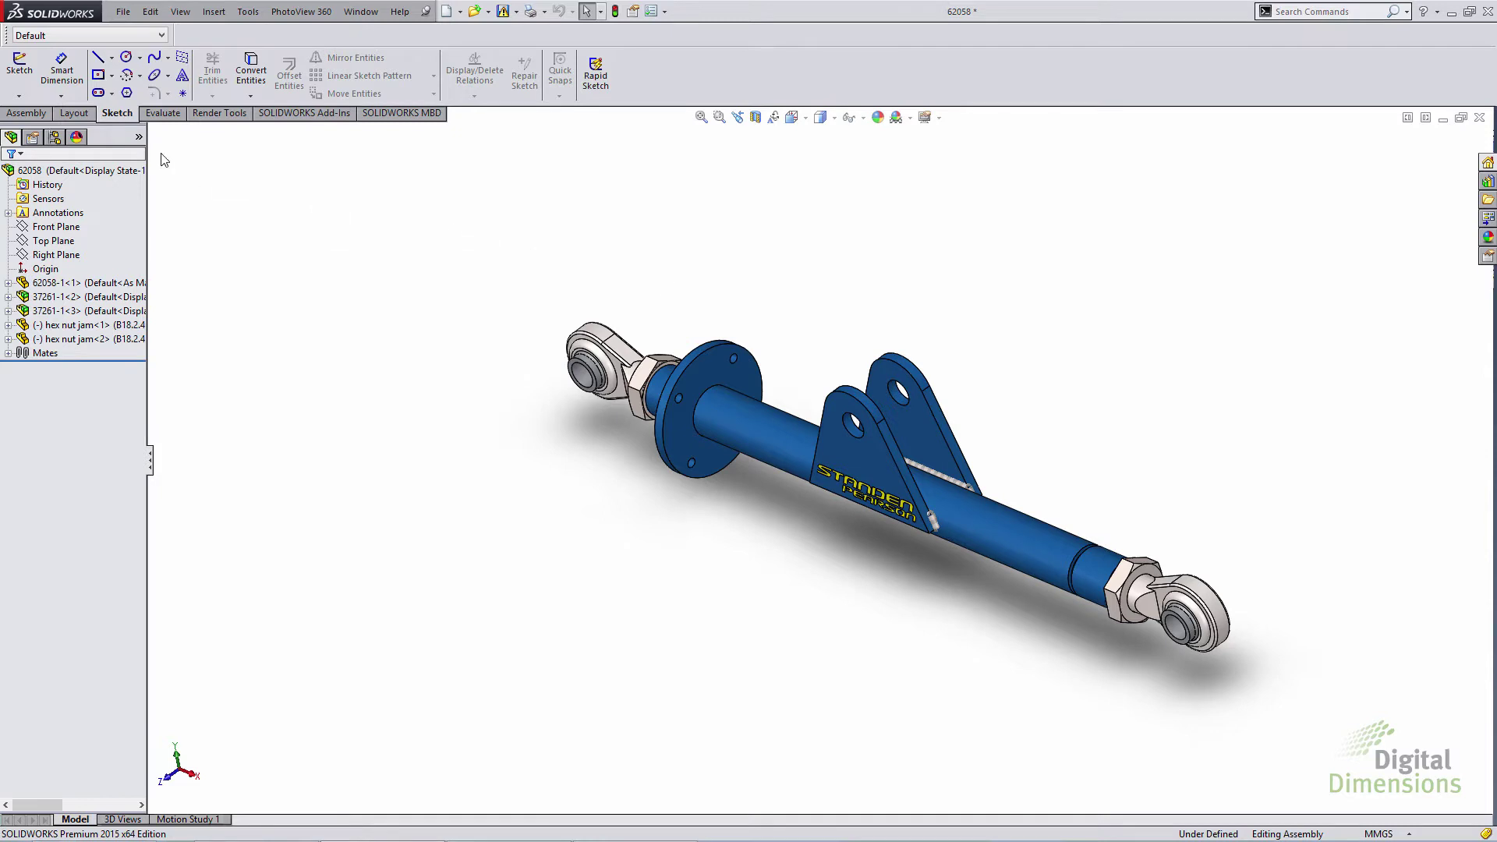
- Add a diameter dimension to the bore of the rod end nearest the round flange plate
left_click(62, 69)
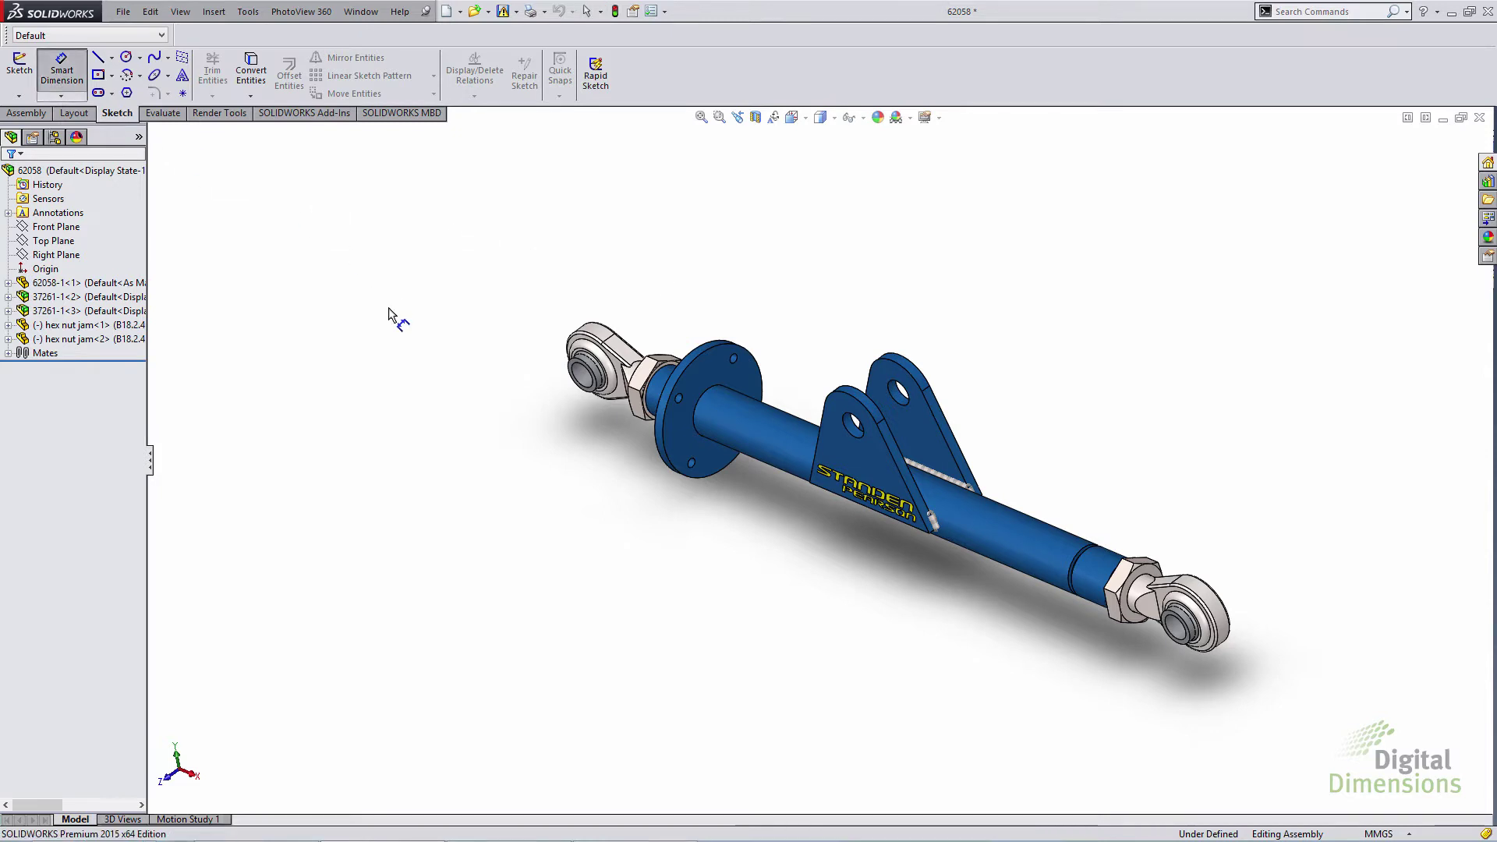
left_click(576, 381)
left_click(425, 336)
key("Escape")
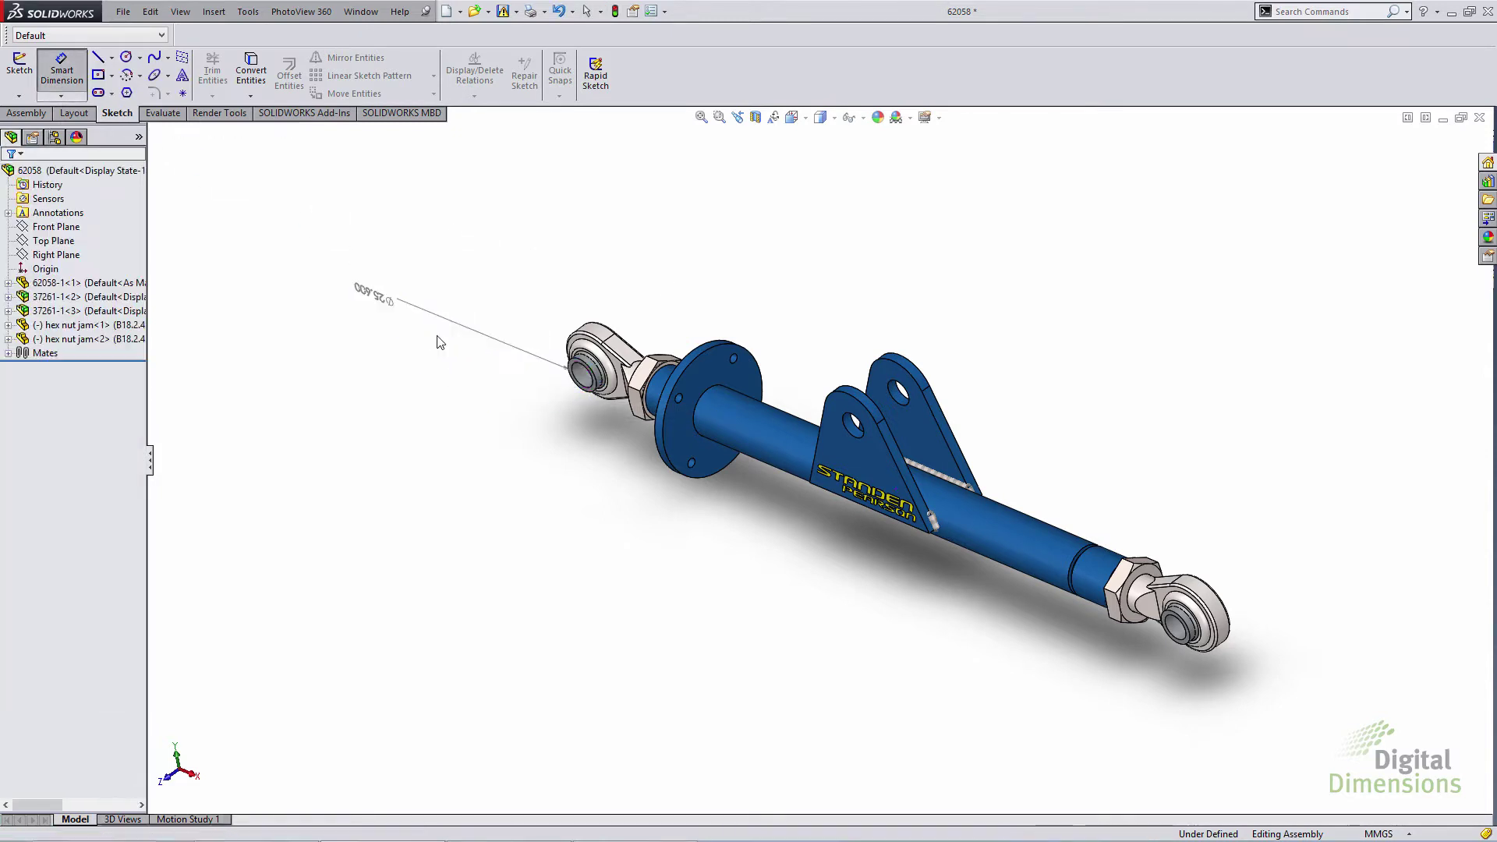
- Assign the rod end's bore diameter dimension to the Unassigned Items annotation view and deselect it
middle_click_drag(431, 335, 513, 322)
right_click(307, 361)
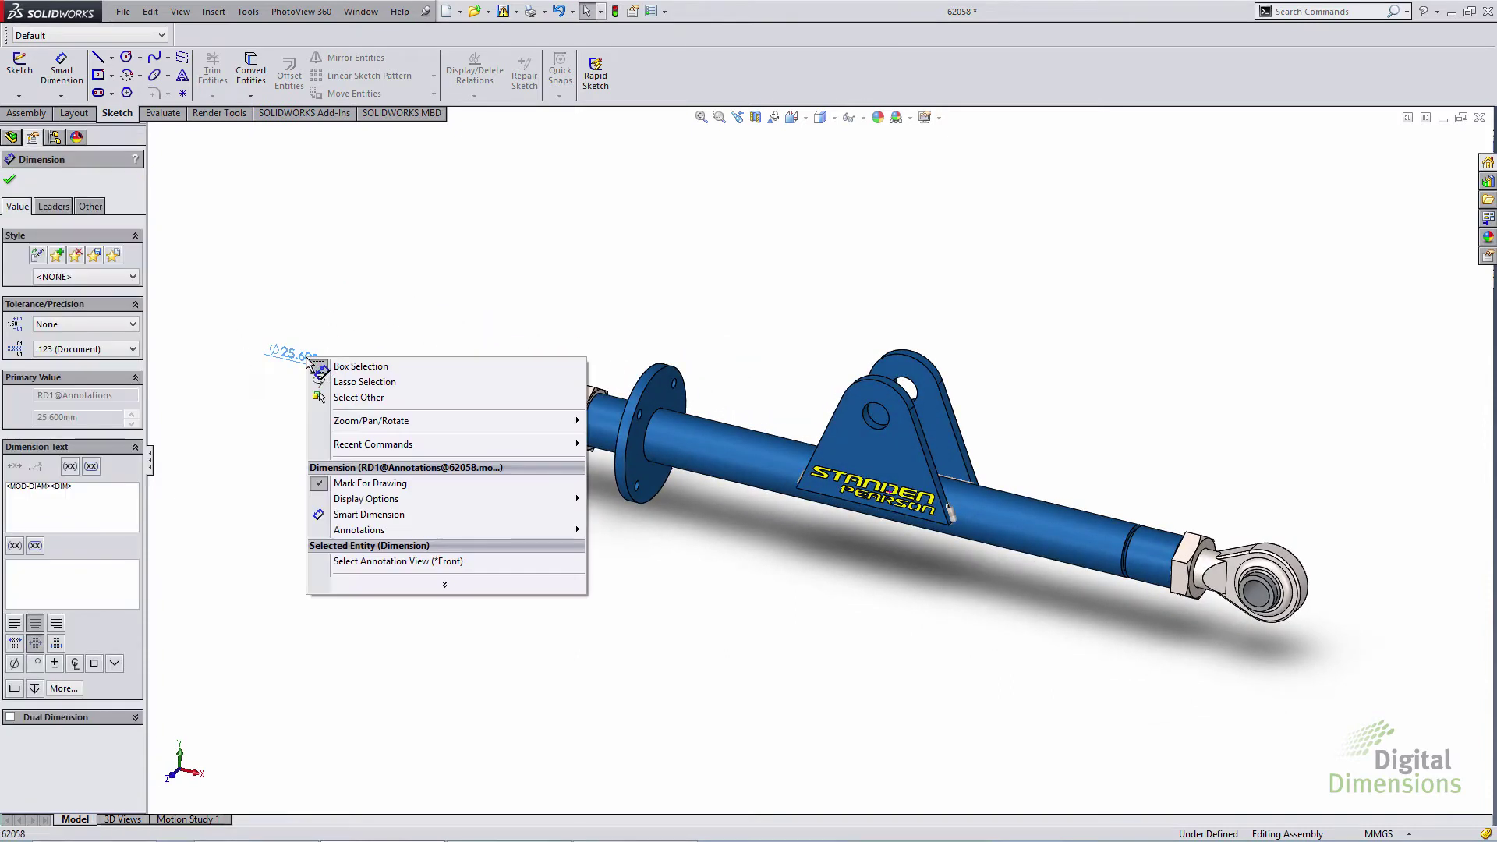
left_click(414, 563)
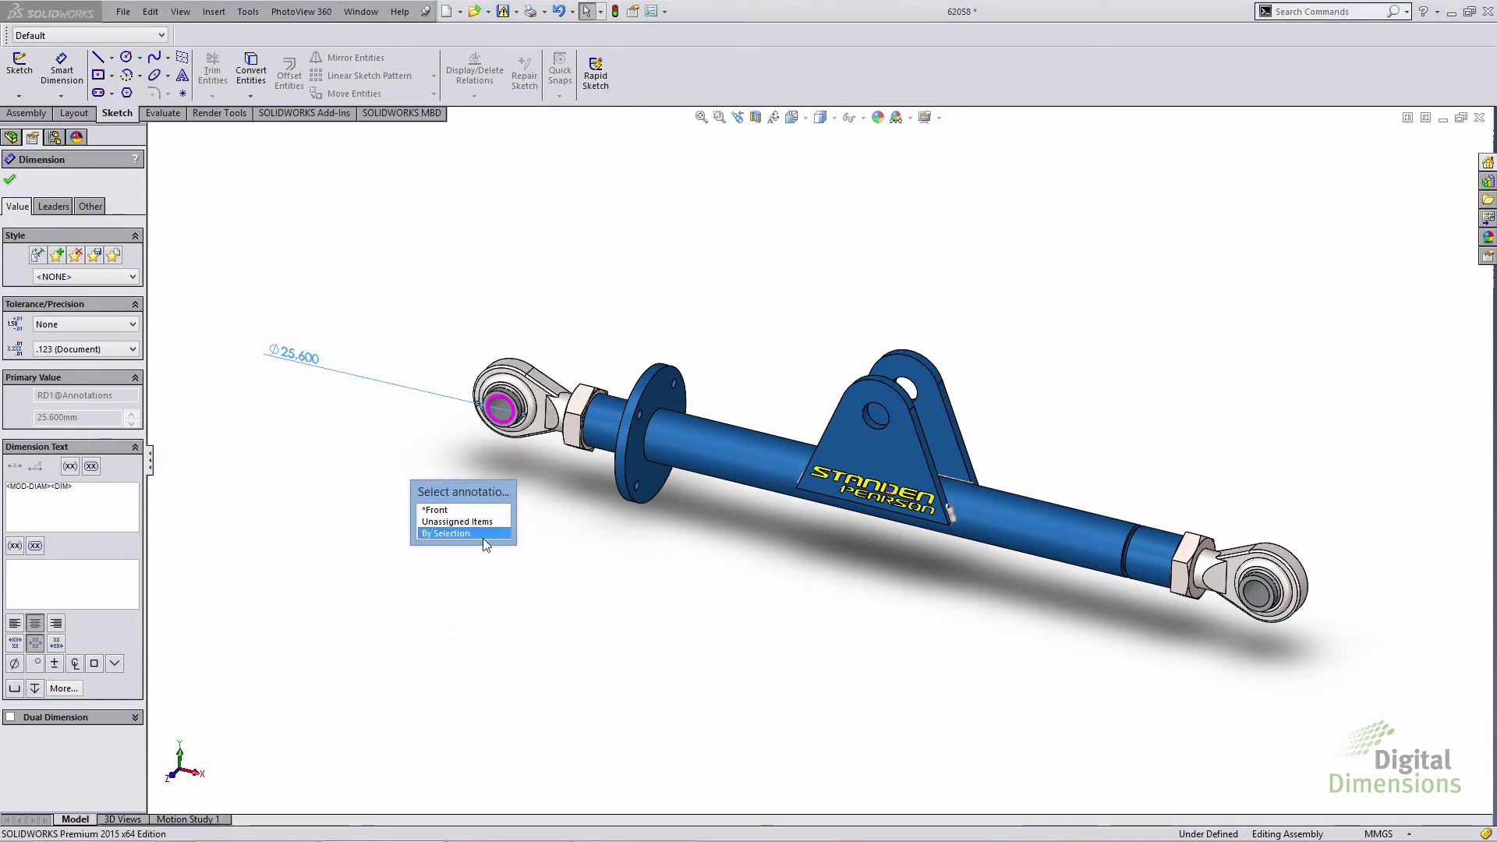
left_click(445, 521)
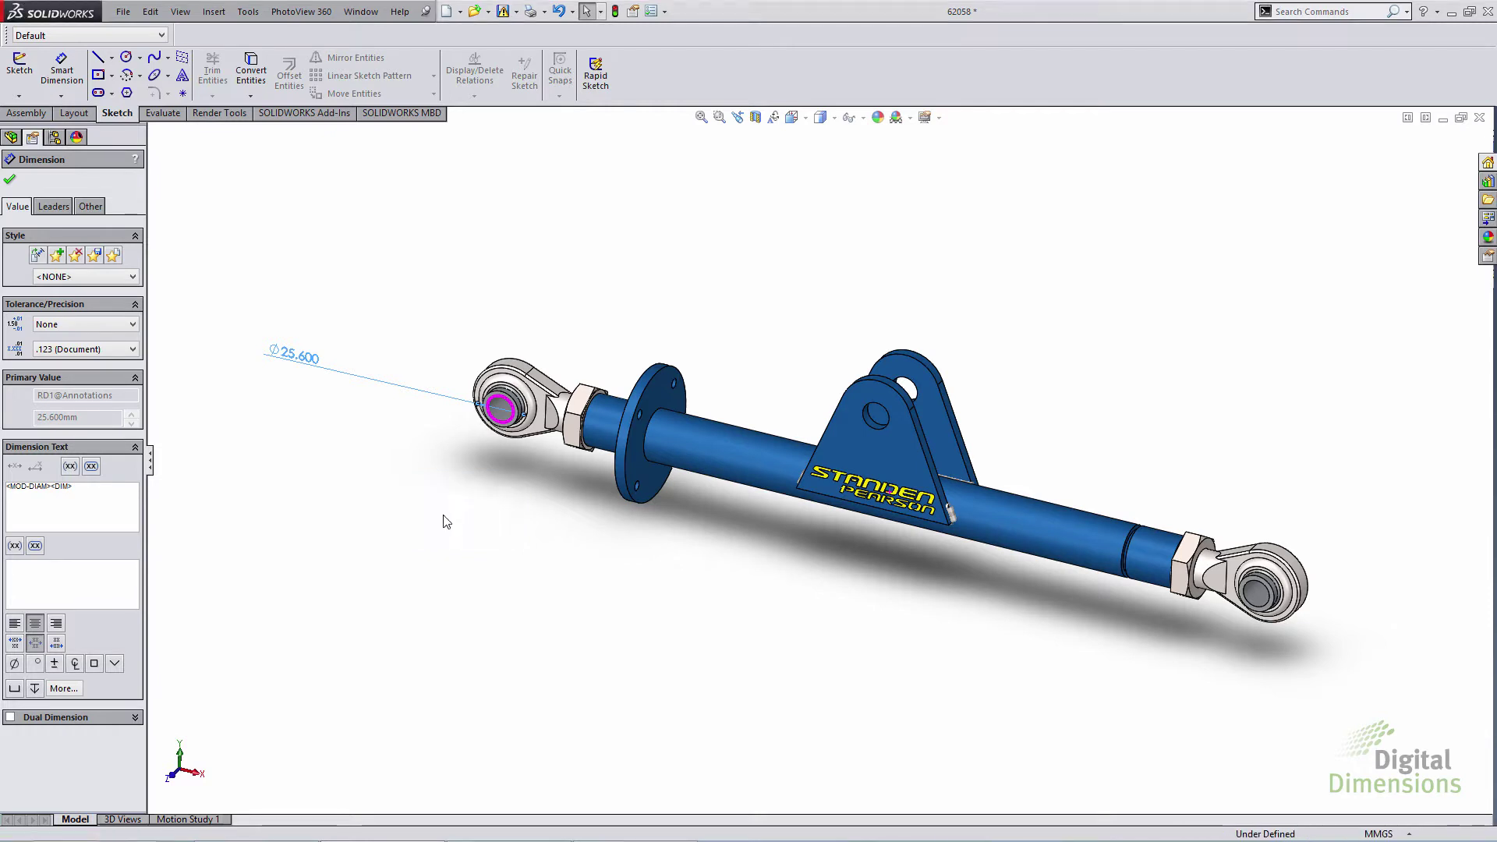
left_click(479, 552)
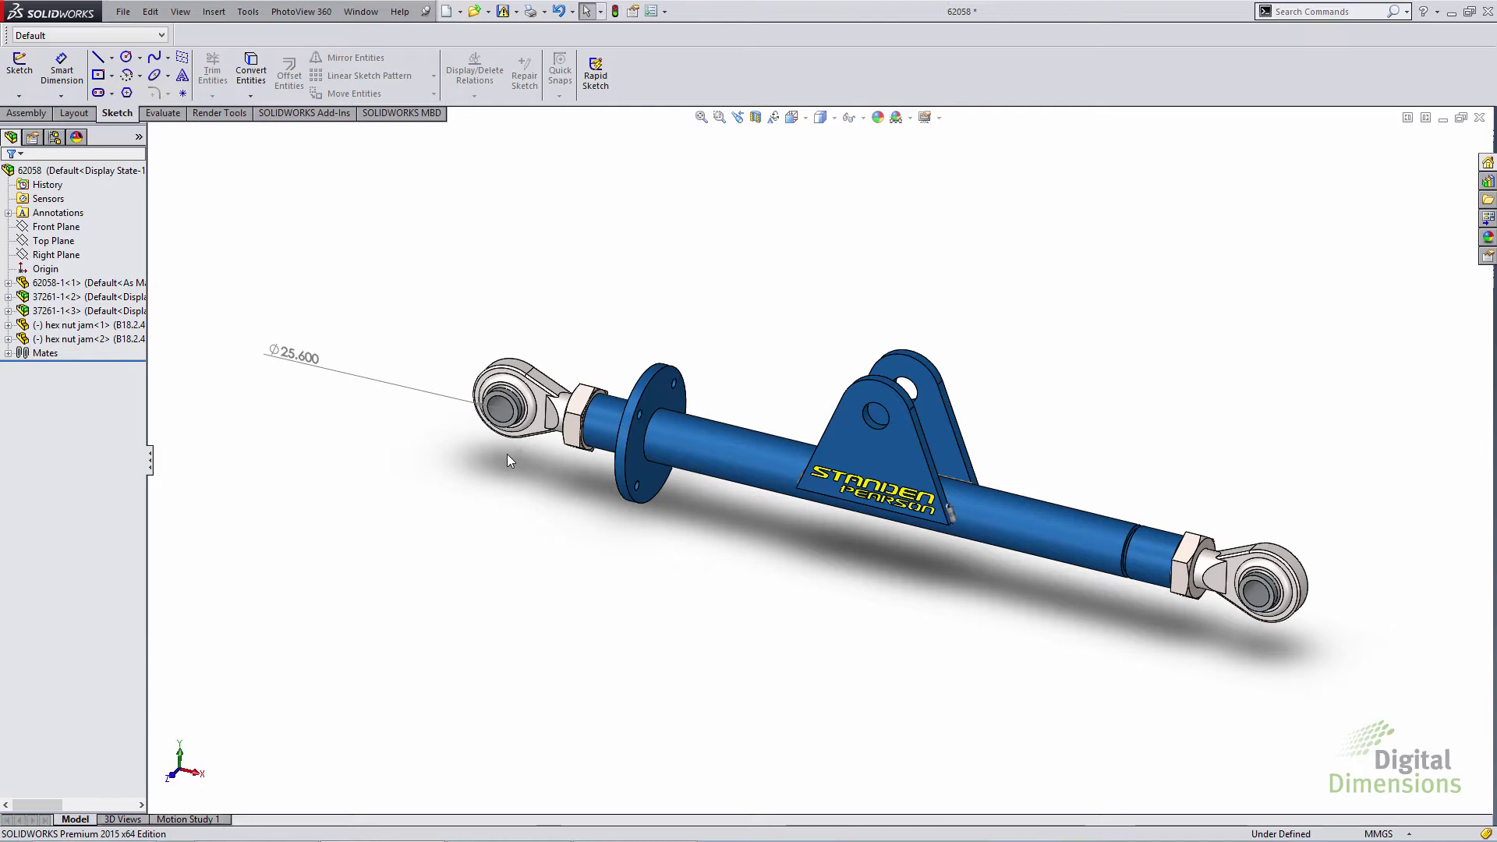
- Hide the assembly's Top Level Annotations
left_click(179, 14)
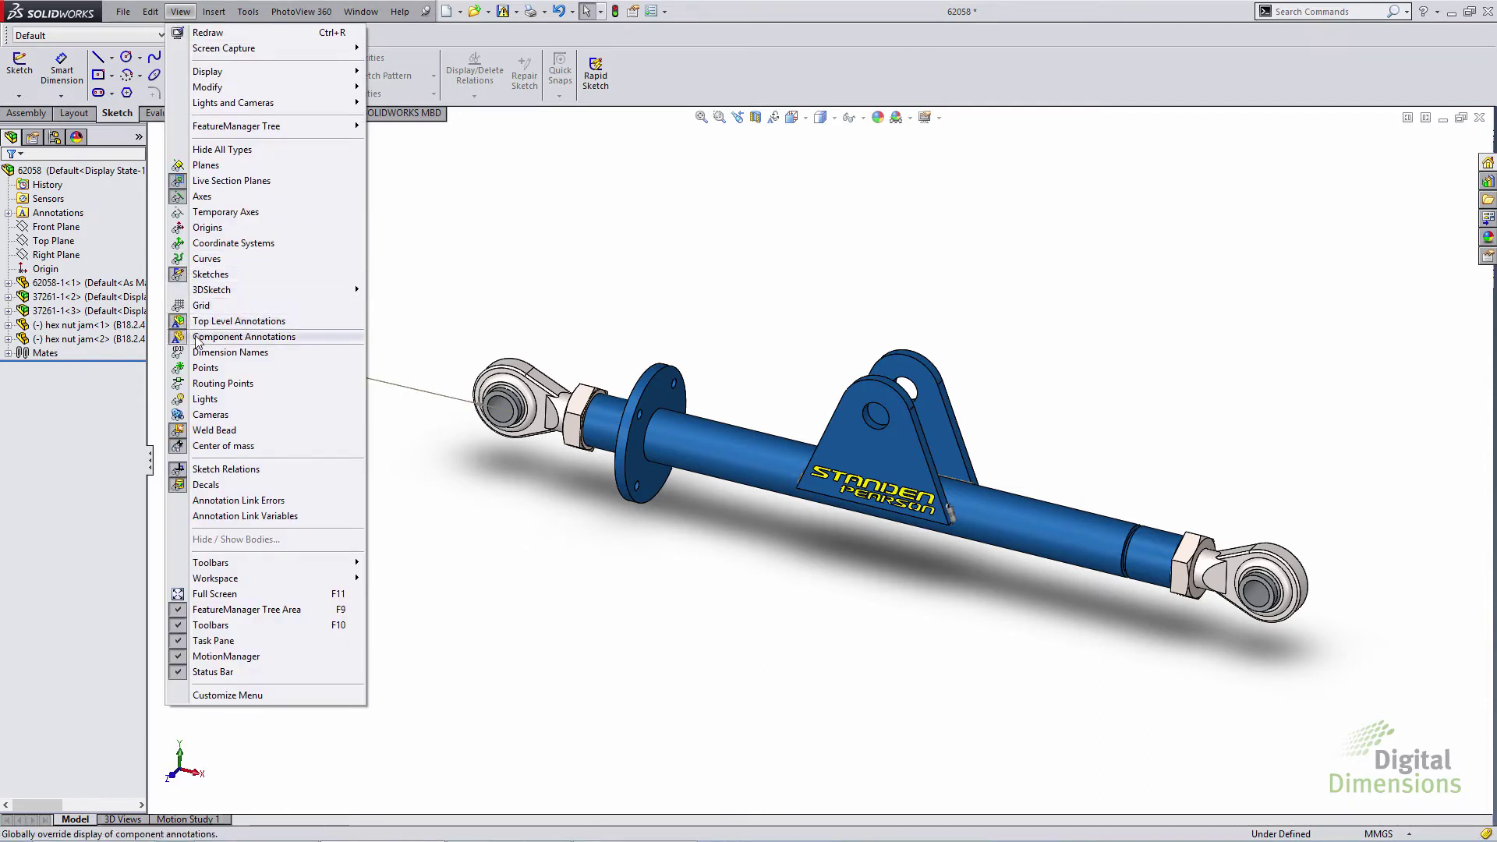
left_click(287, 340)
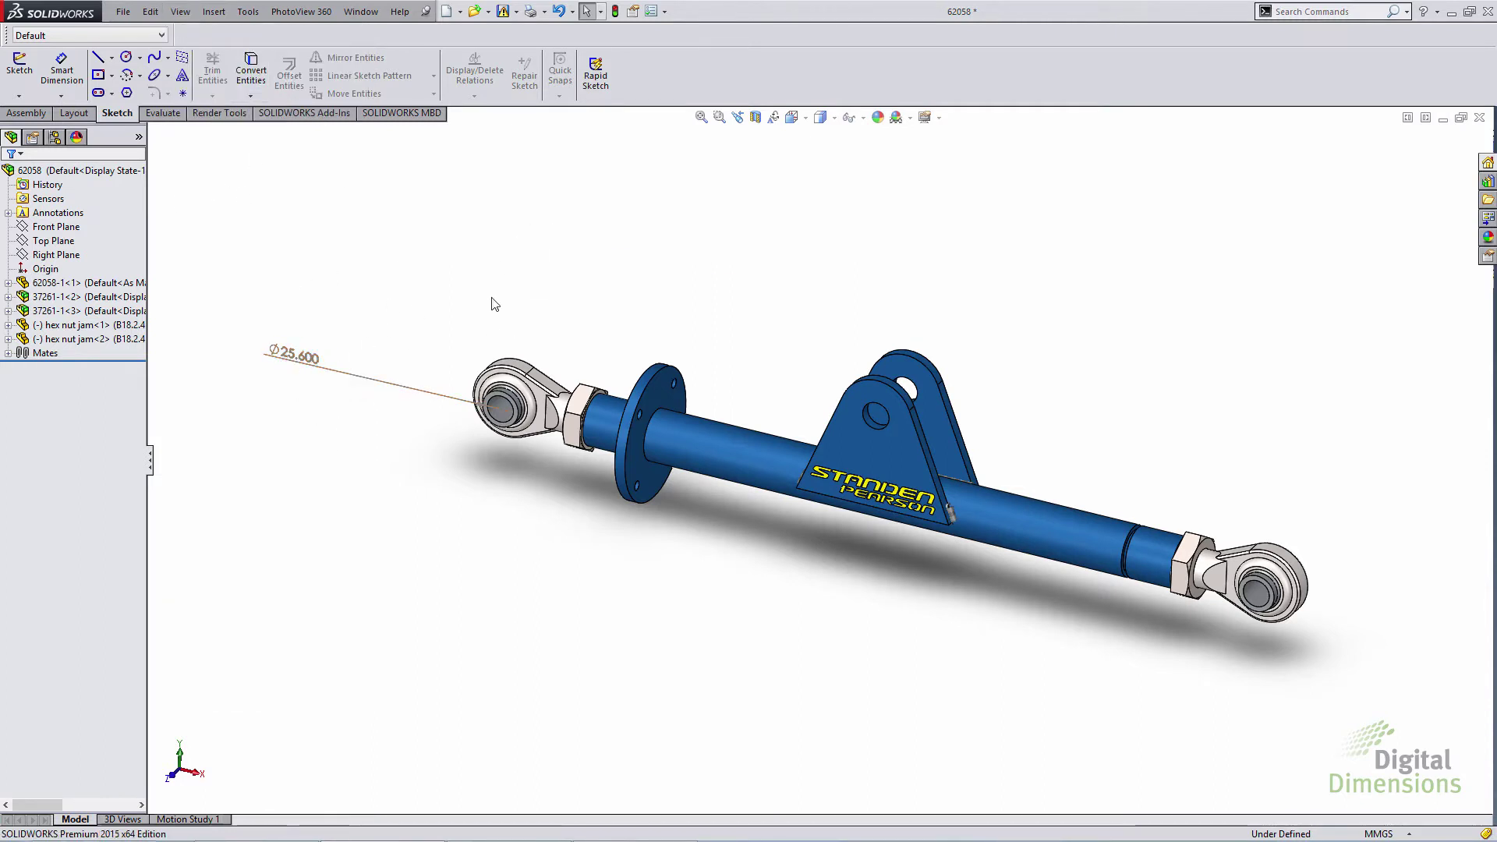
left_click(182, 12)
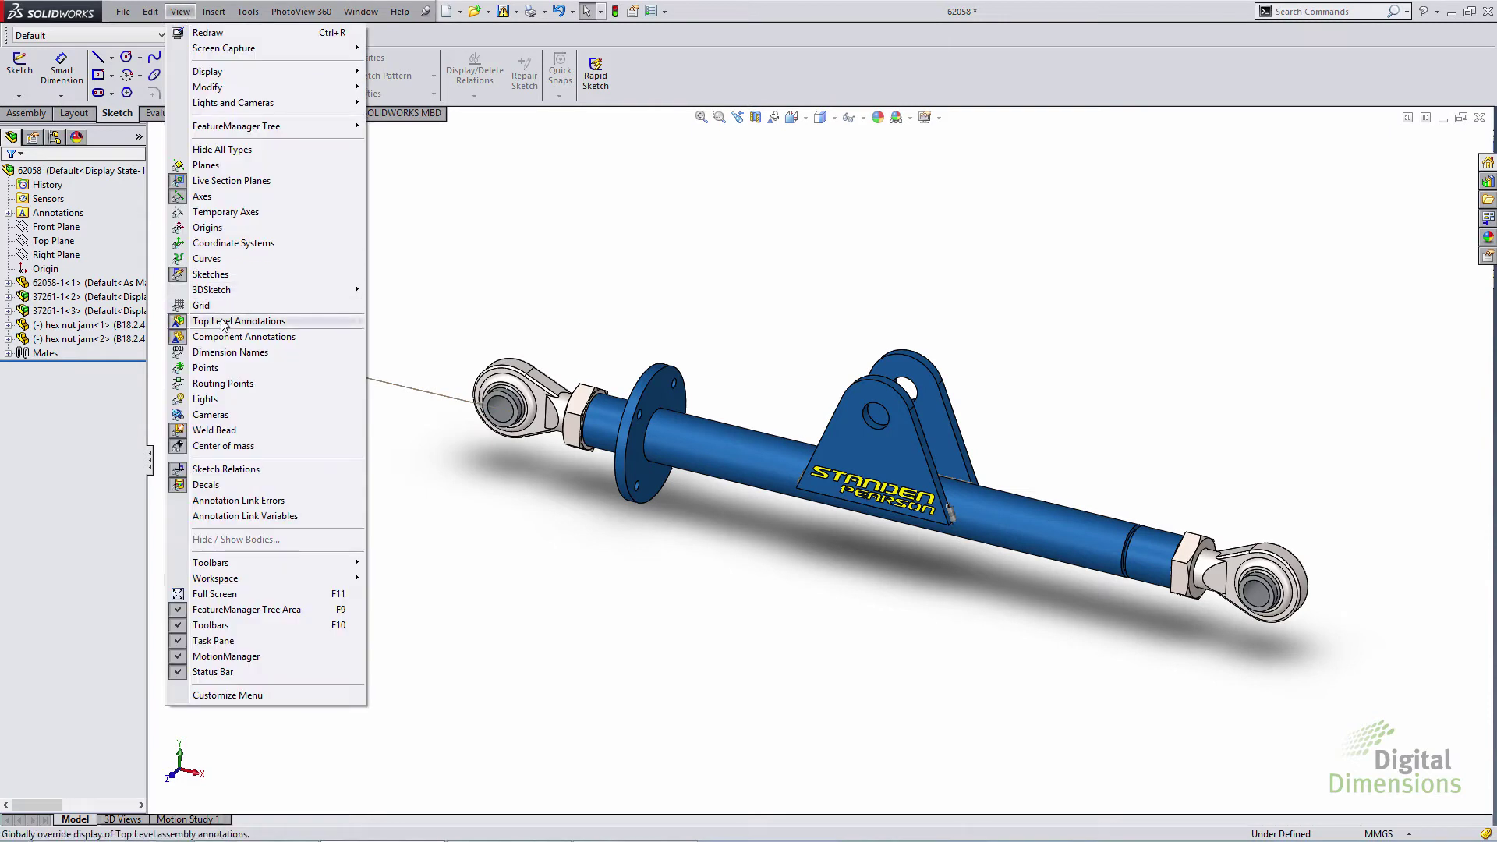
left_click(226, 322)
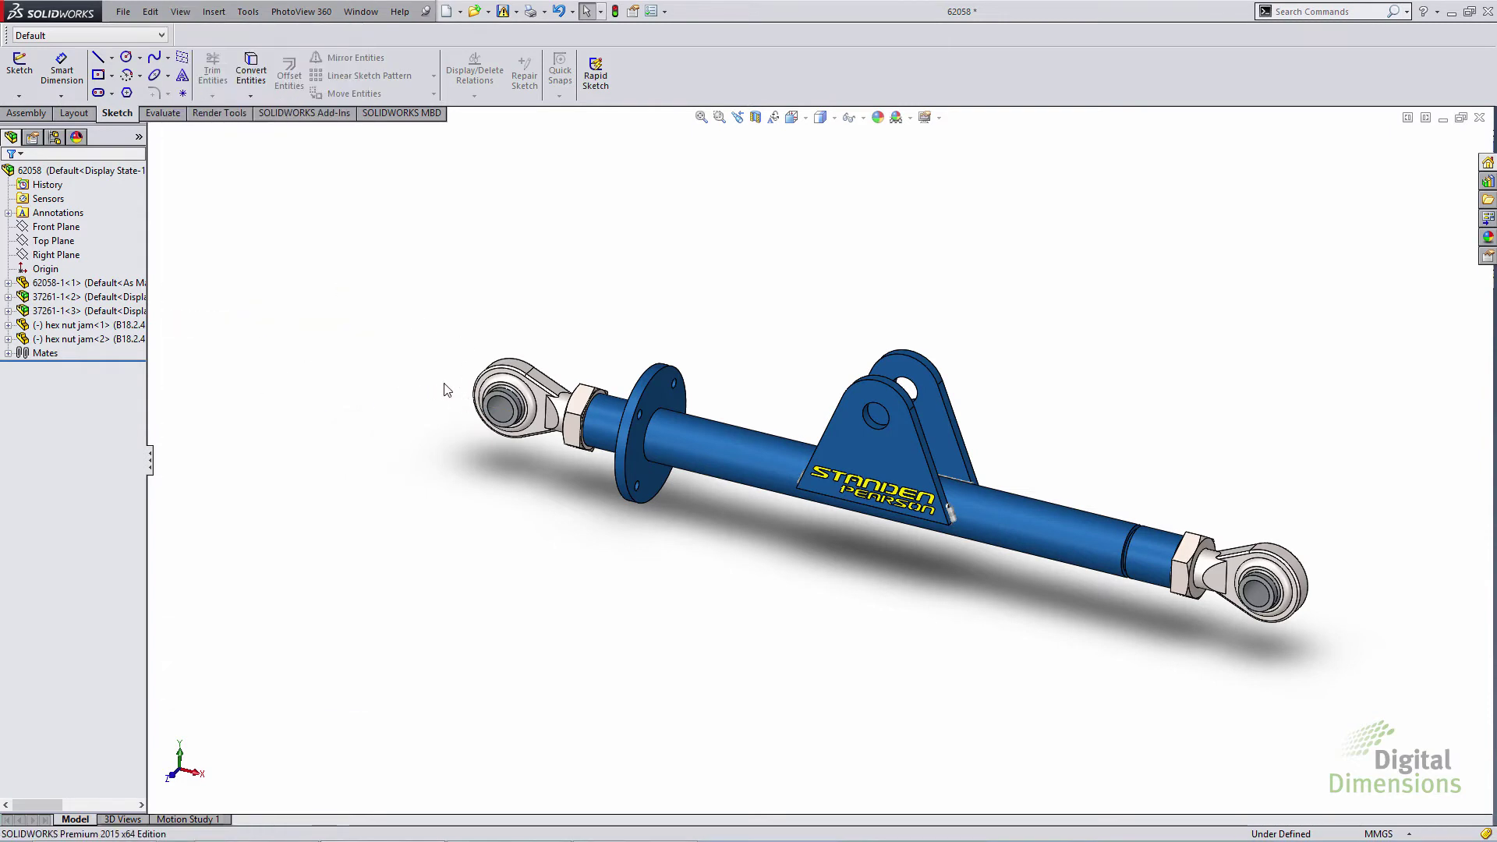
- Open the HOUSING part of the rod end nearest the flange plate in its own window
right_click(539, 399)
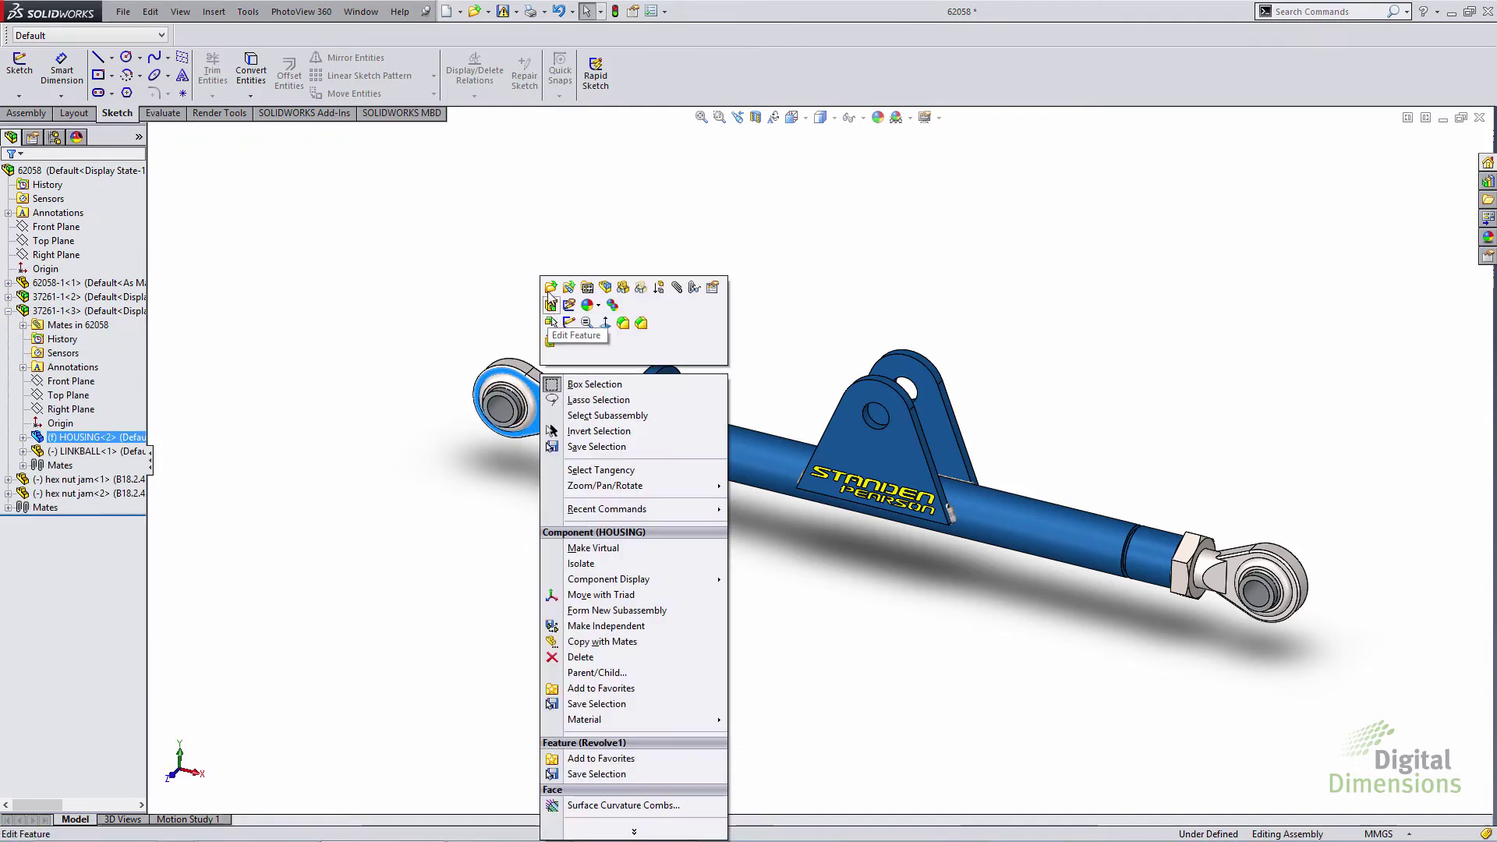
left_click(549, 498)
left_click(477, 433)
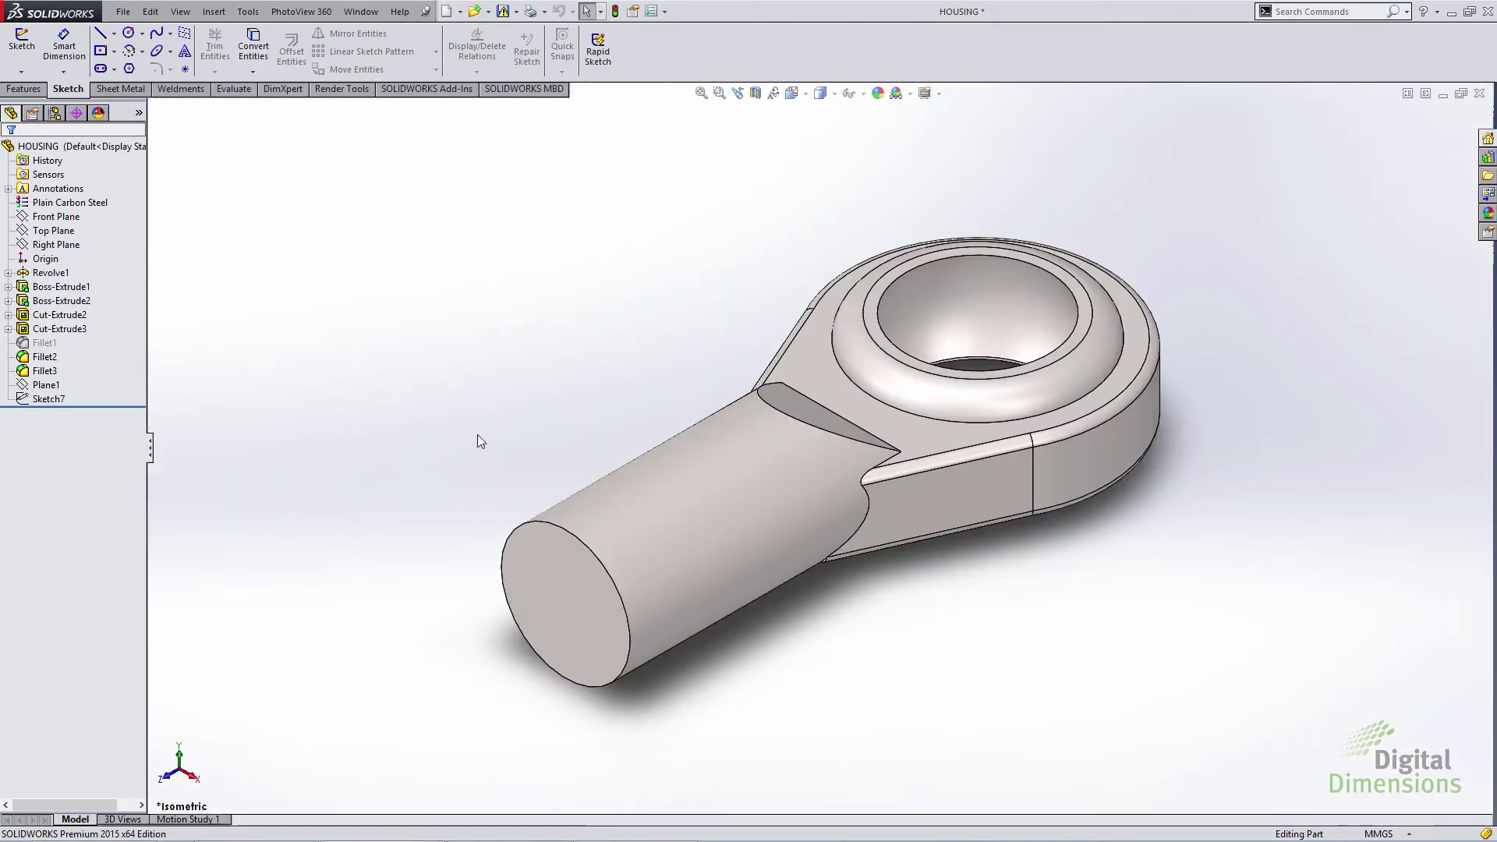
- Add a reference diameter dimension to the circular edge of the housing's ball socket opening
middle_click_drag(518, 373, 474, 389, "ctrl")
left_click(64, 45)
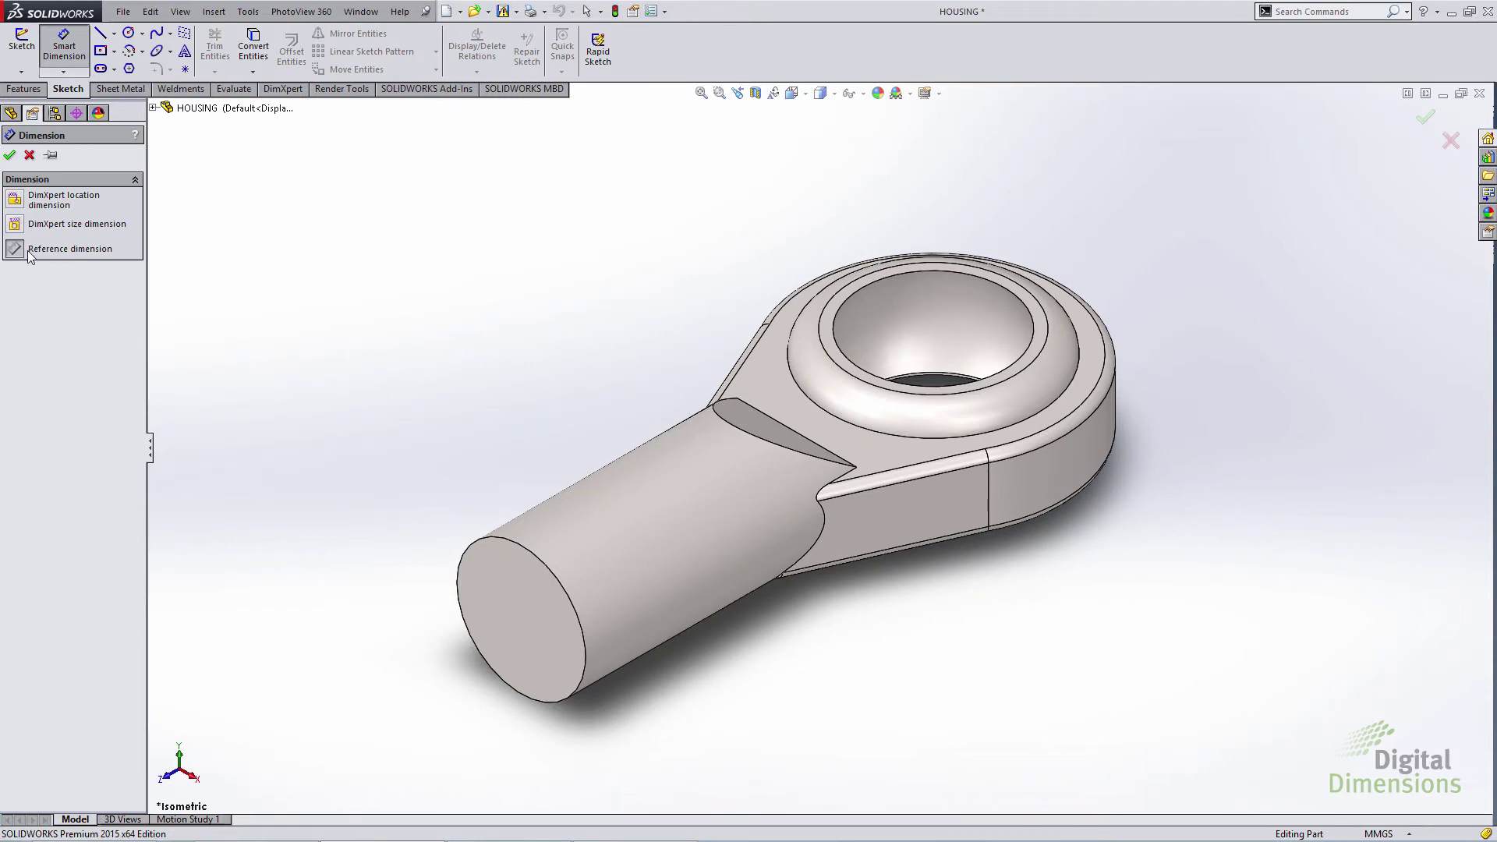
left_click(854, 297)
left_click(672, 196)
left_click(10, 154)
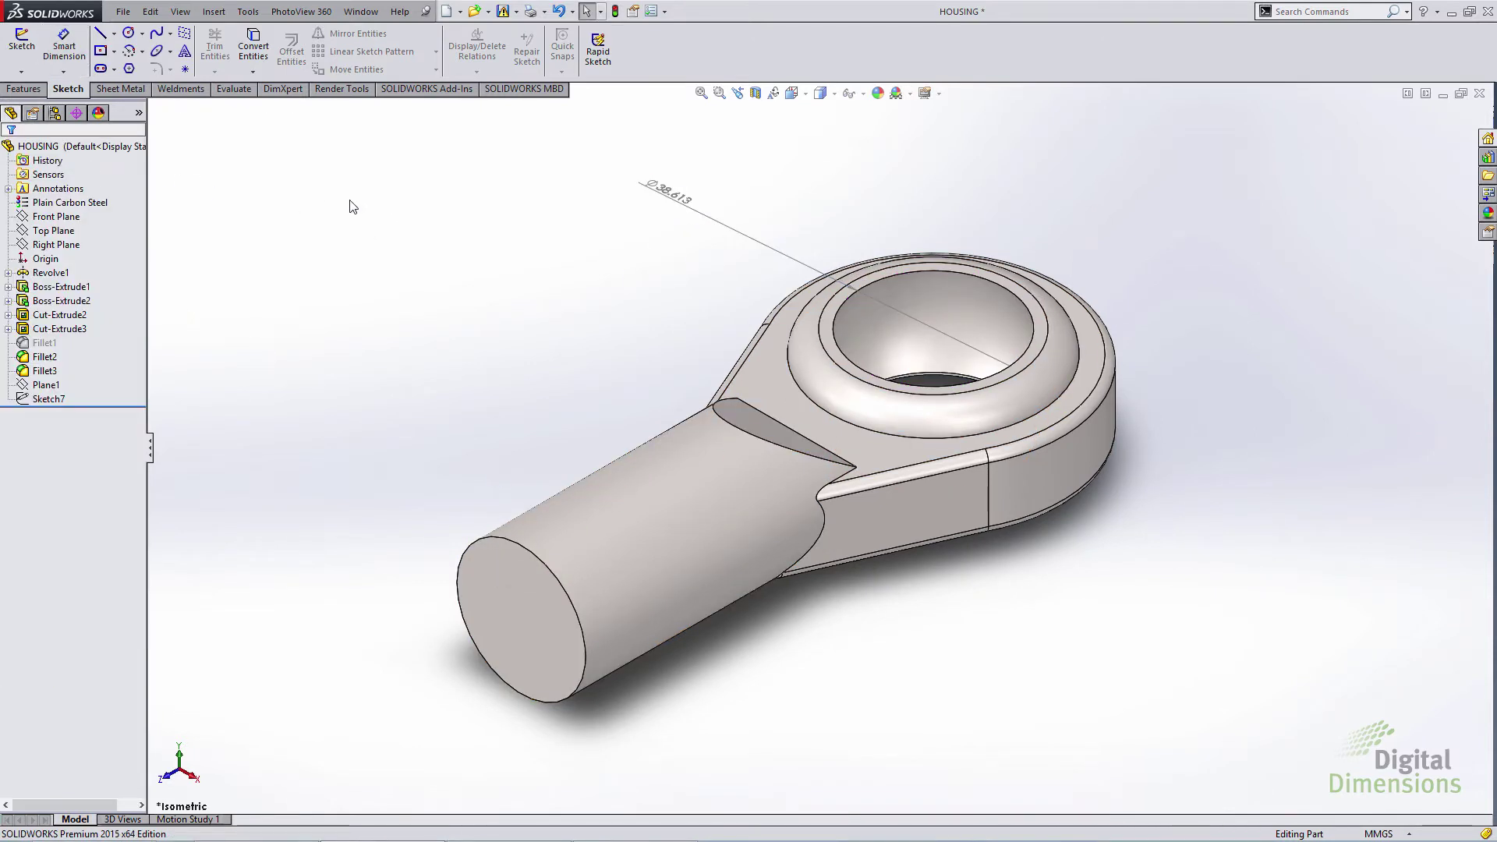
- Return to the 62058 assembly and hide its Component Annotations
key("ctrl+Tab")
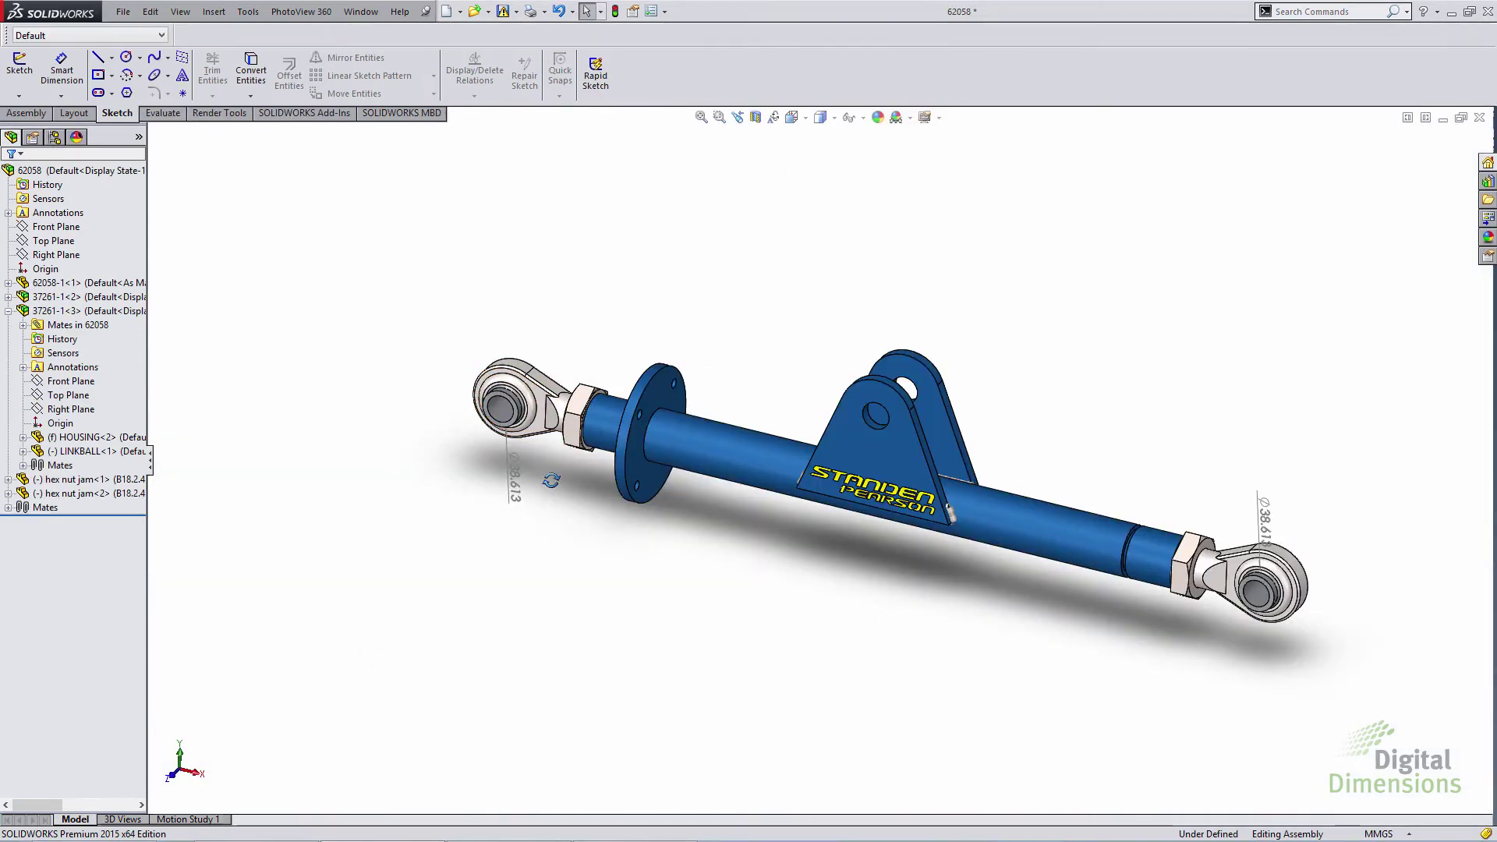
middle_click_drag(551, 480, 513, 522)
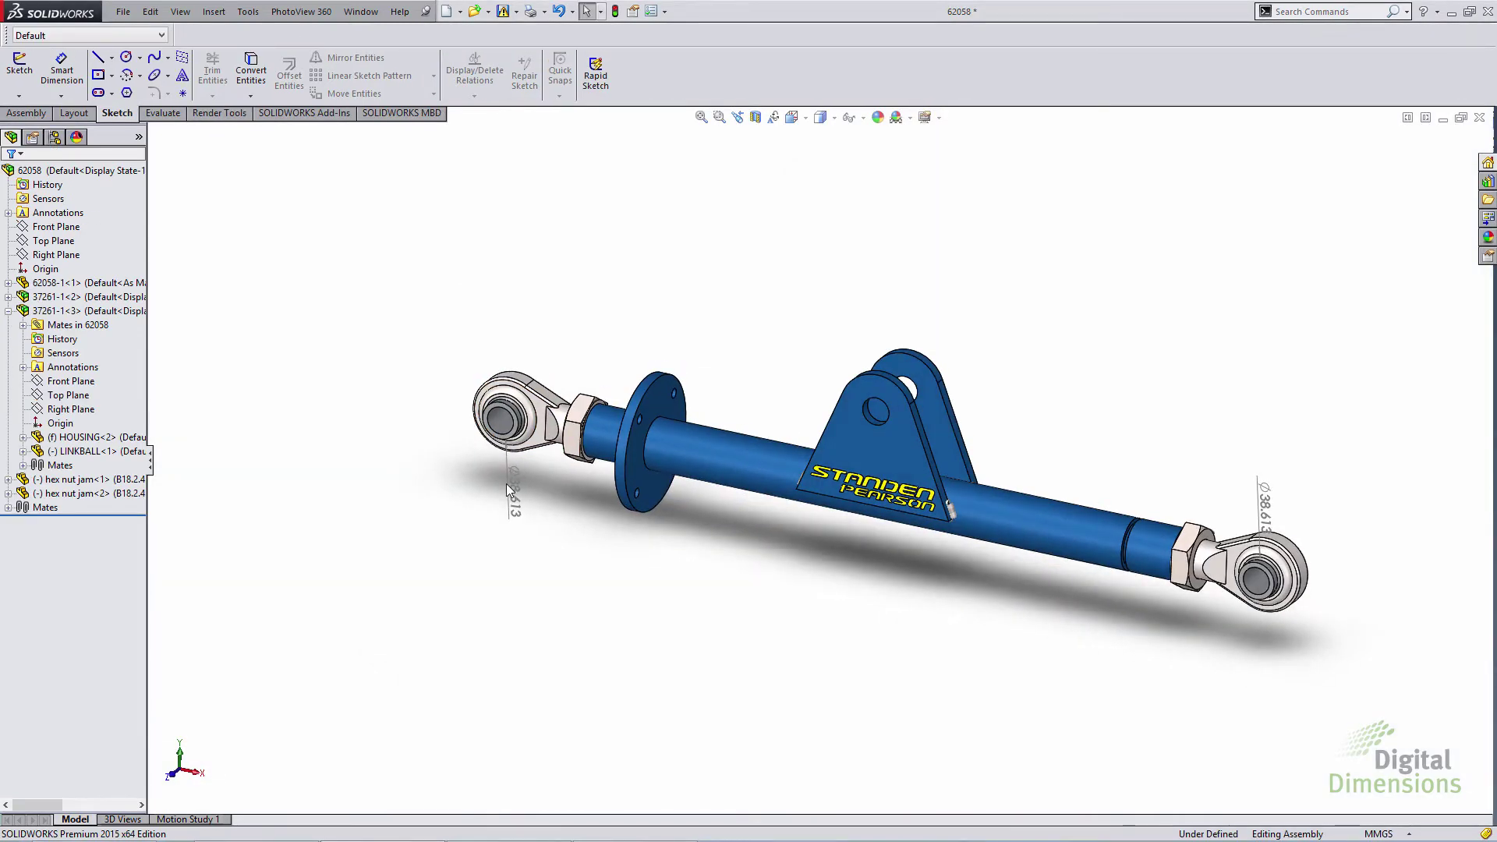
left_click(180, 11)
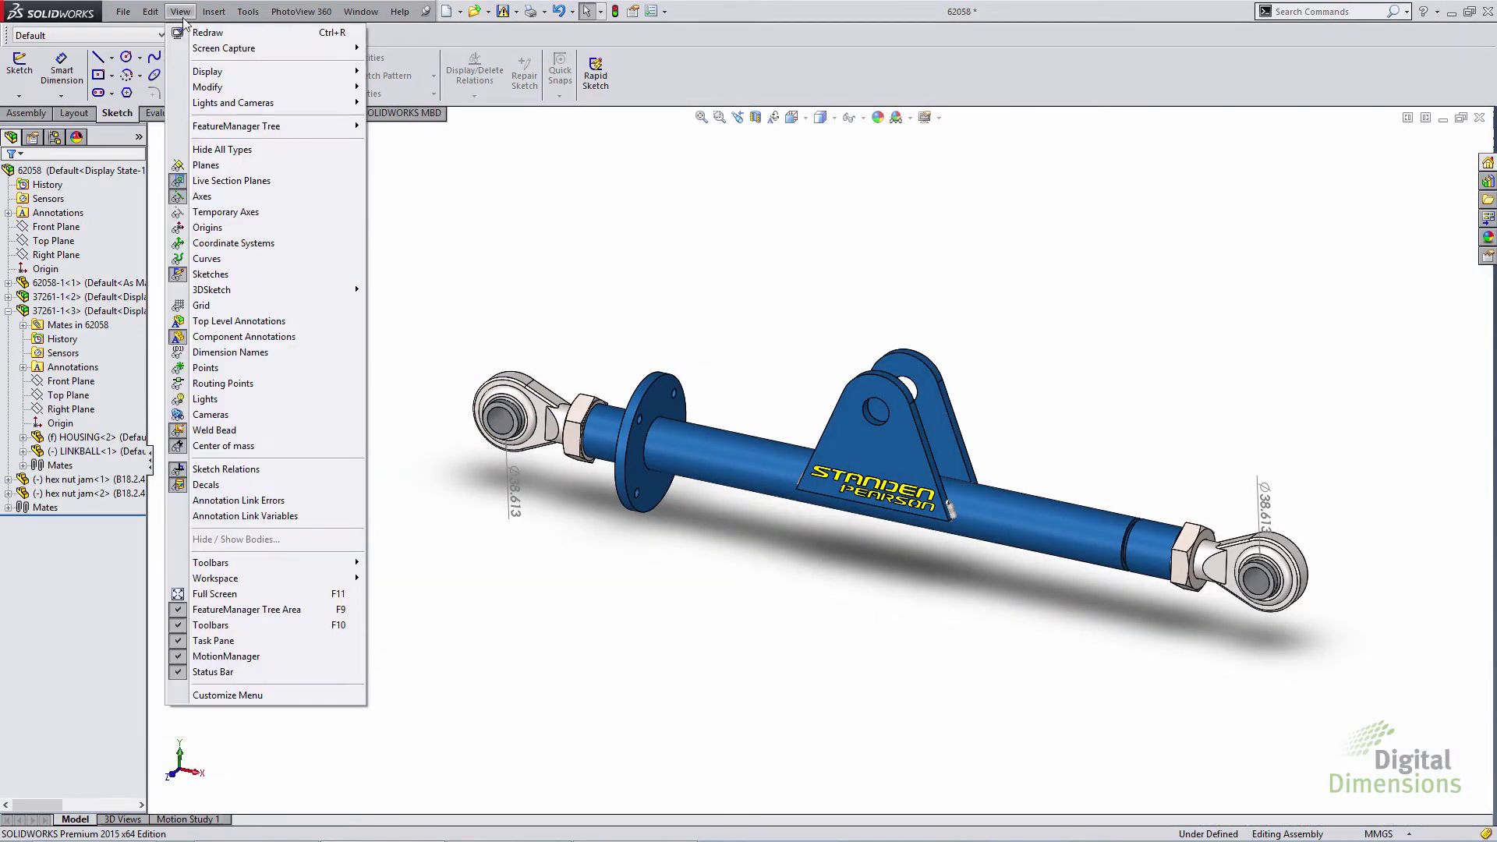
left_click(261, 340)
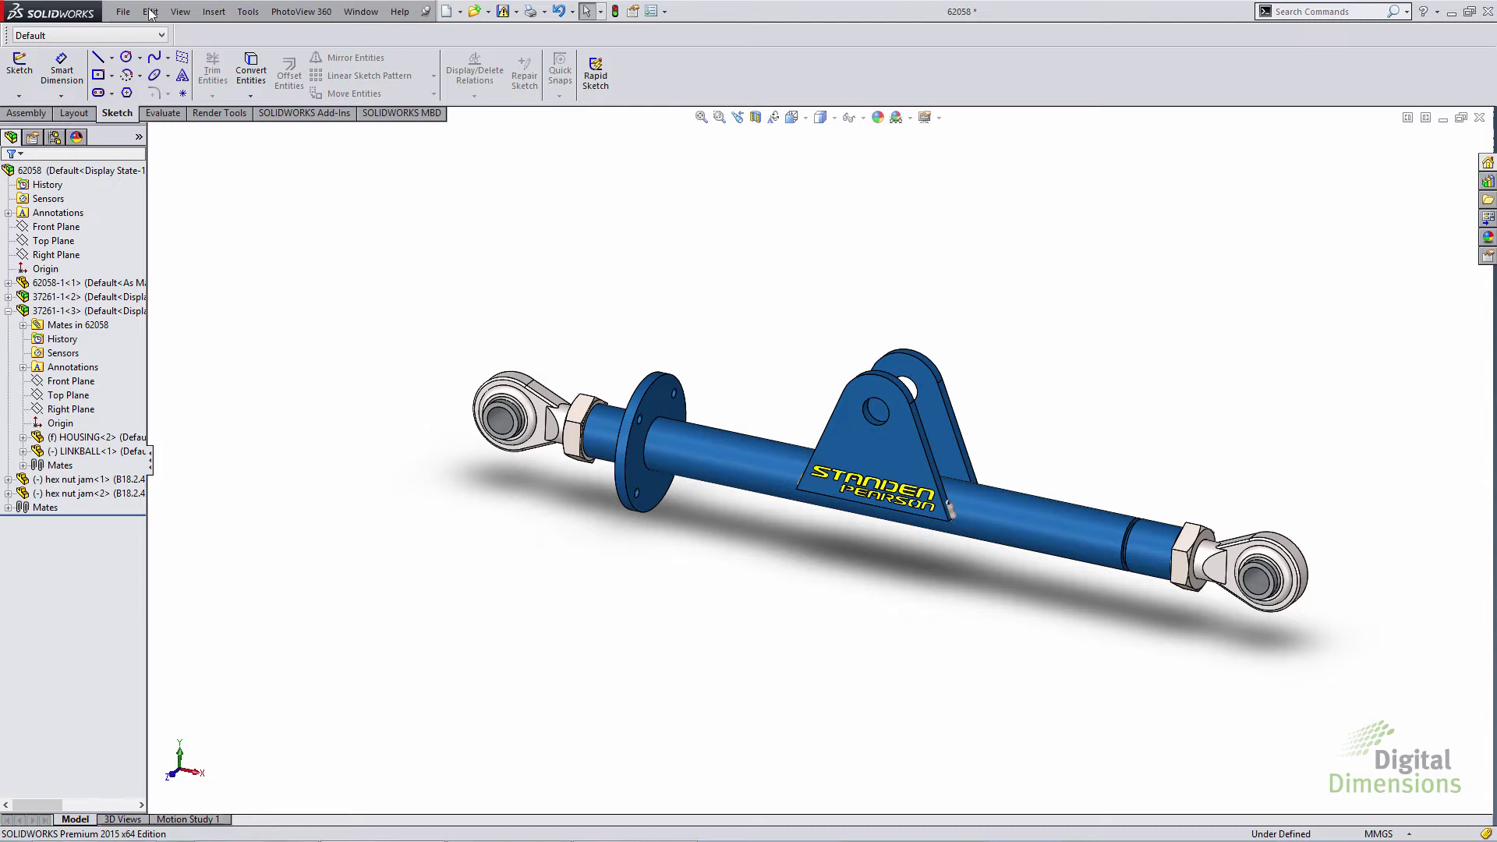
left_click(180, 11)
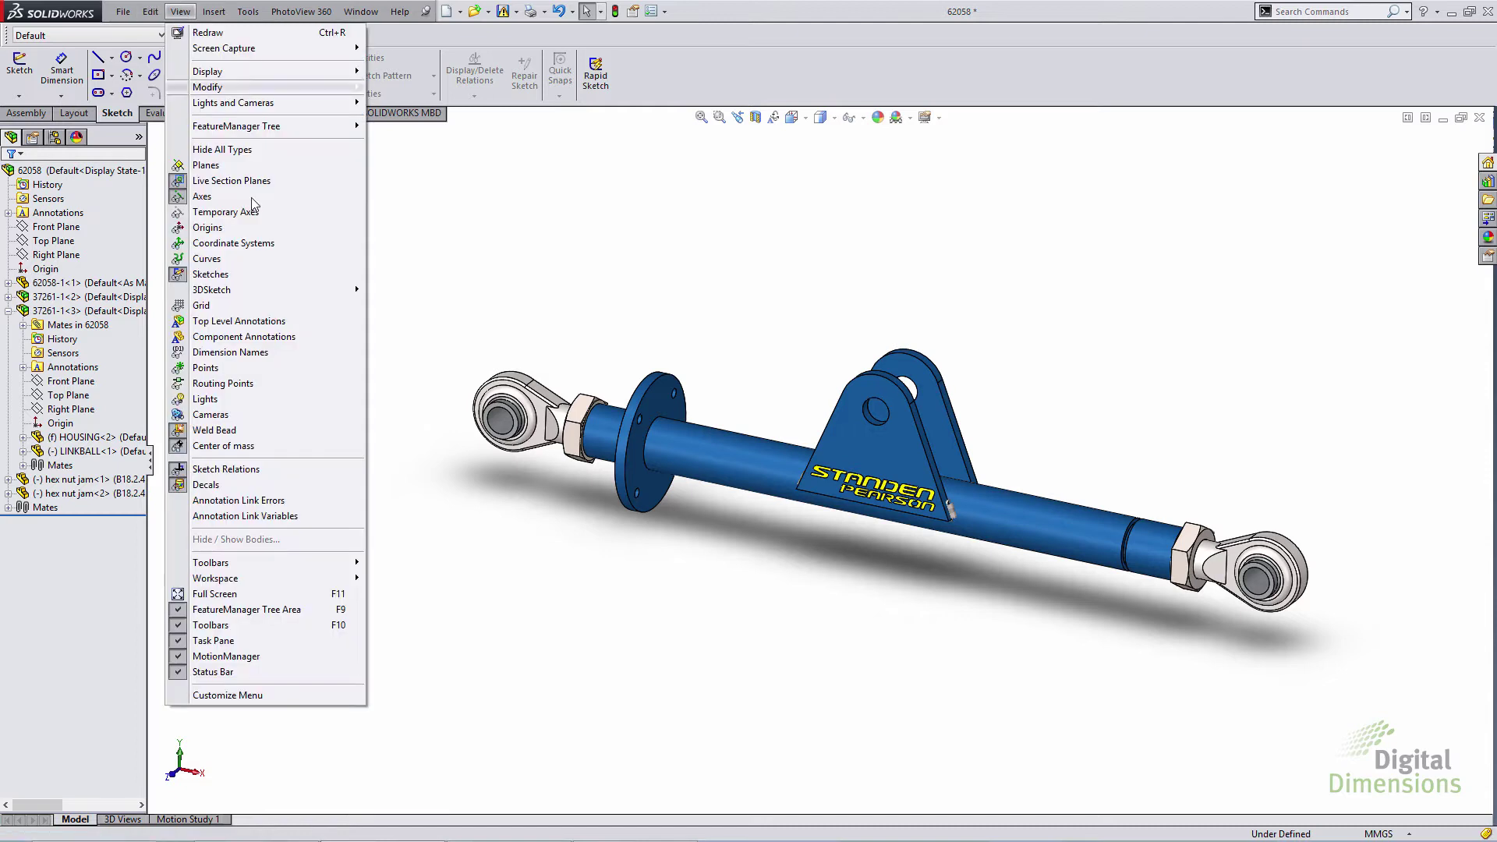
left_click(238, 342)
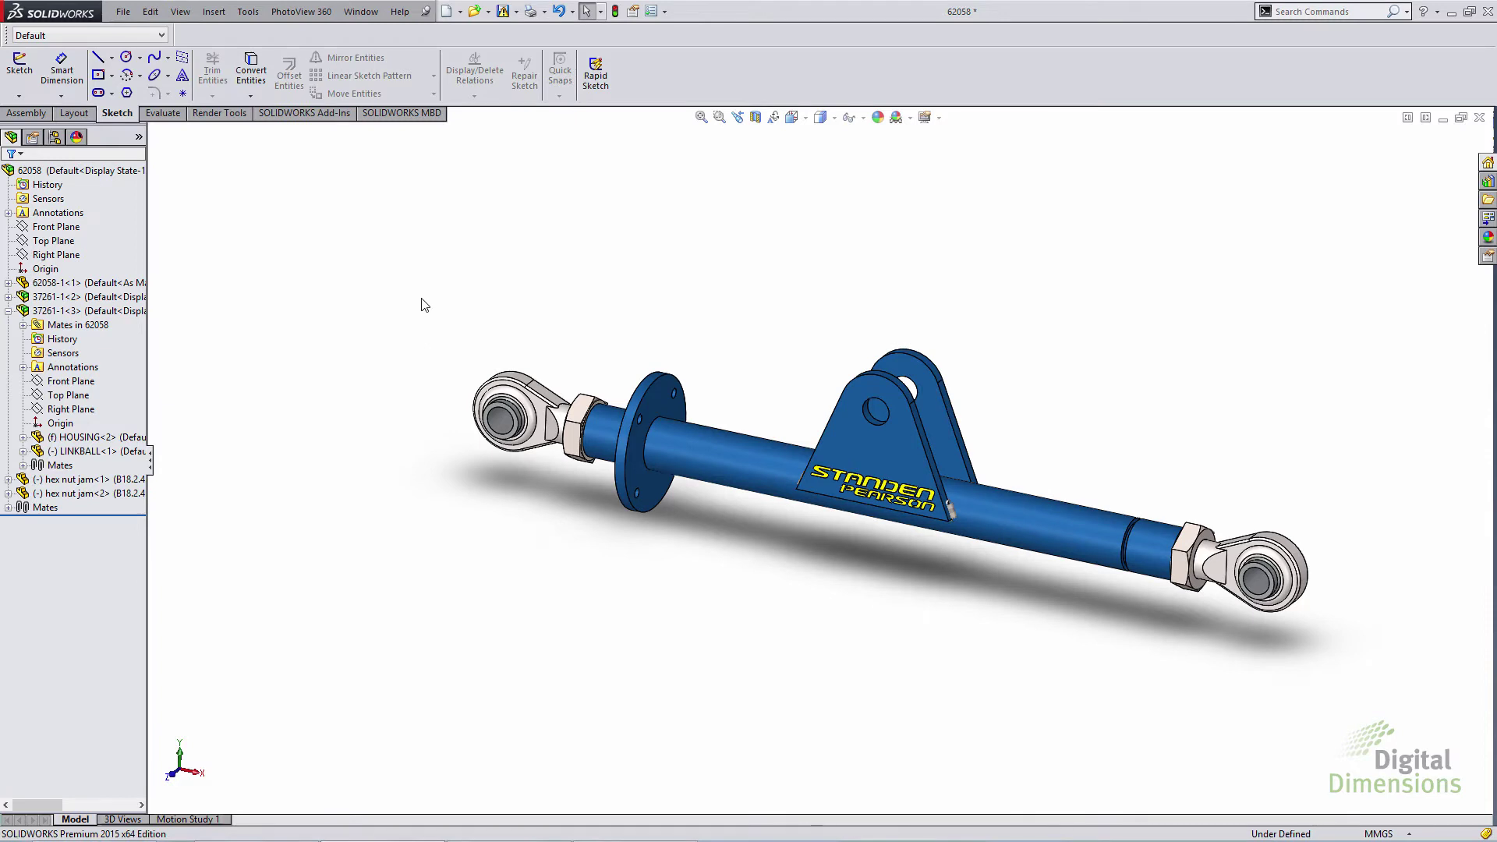
key("alt+Tab")
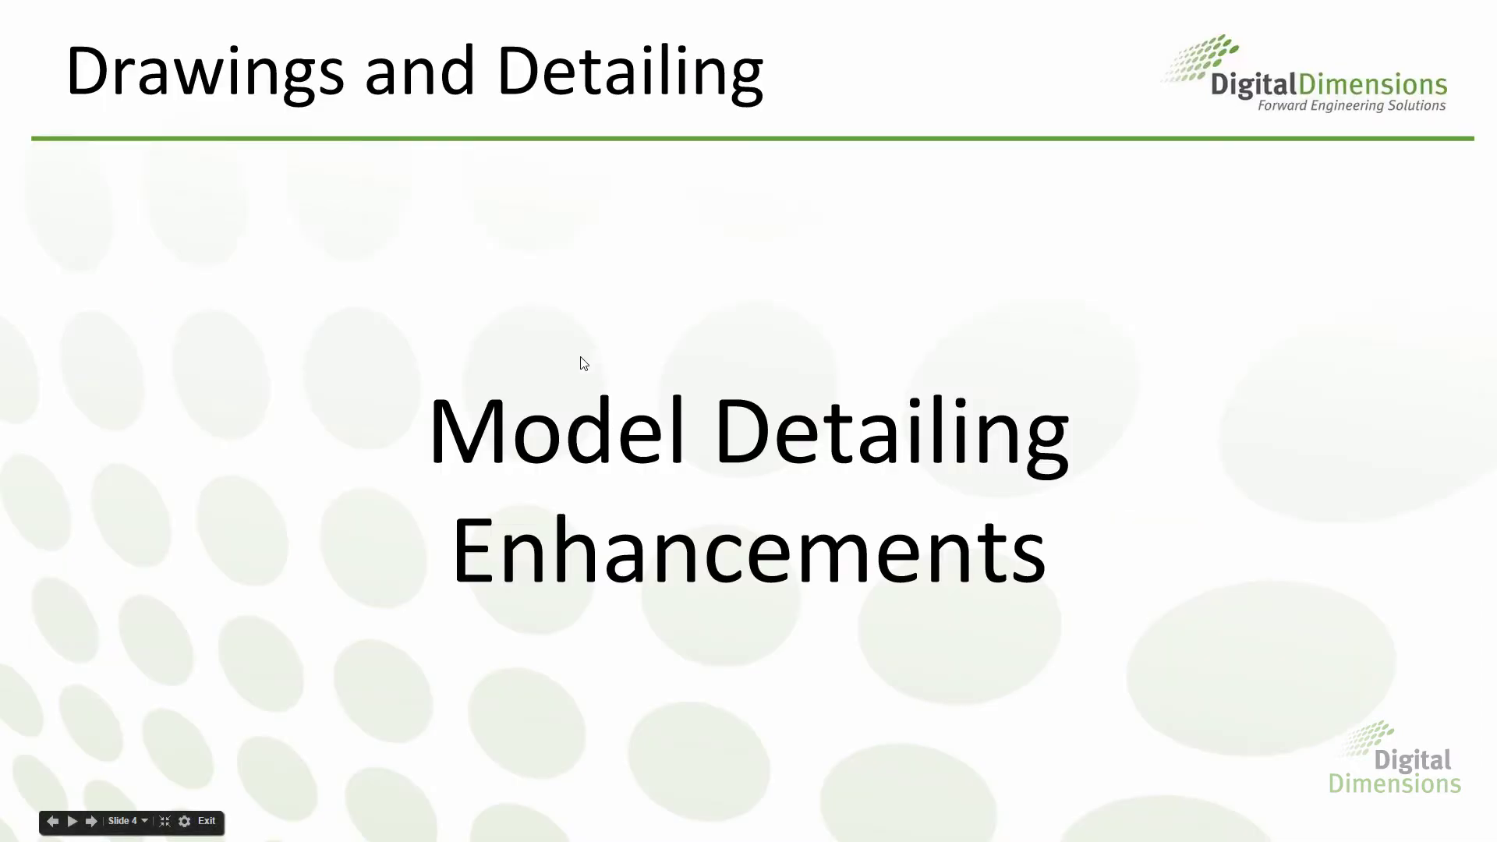
left_click(673, 364)
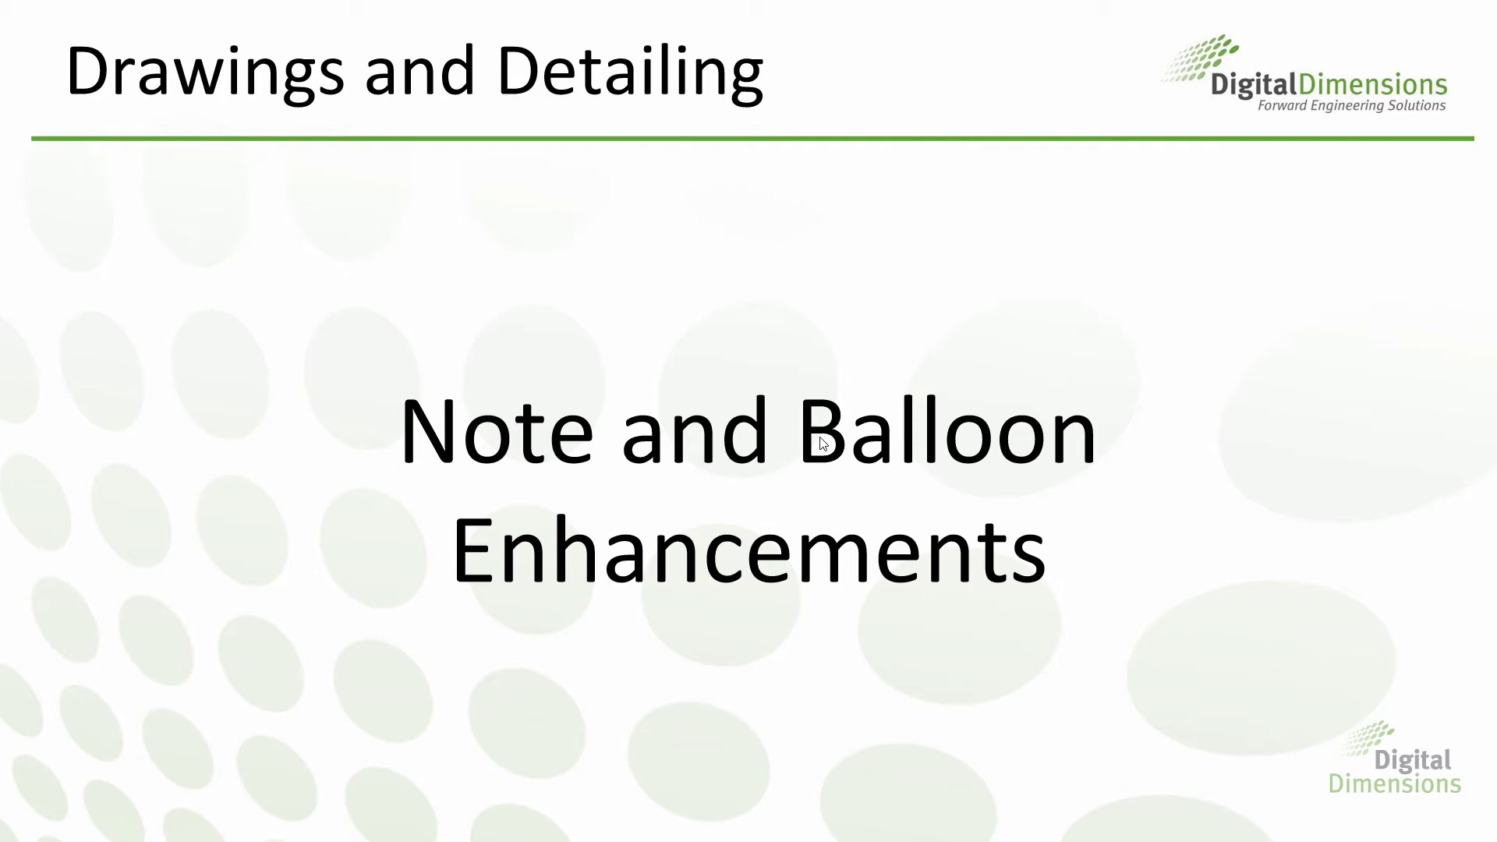
key("alt+Tab")
key("alt+Tab")
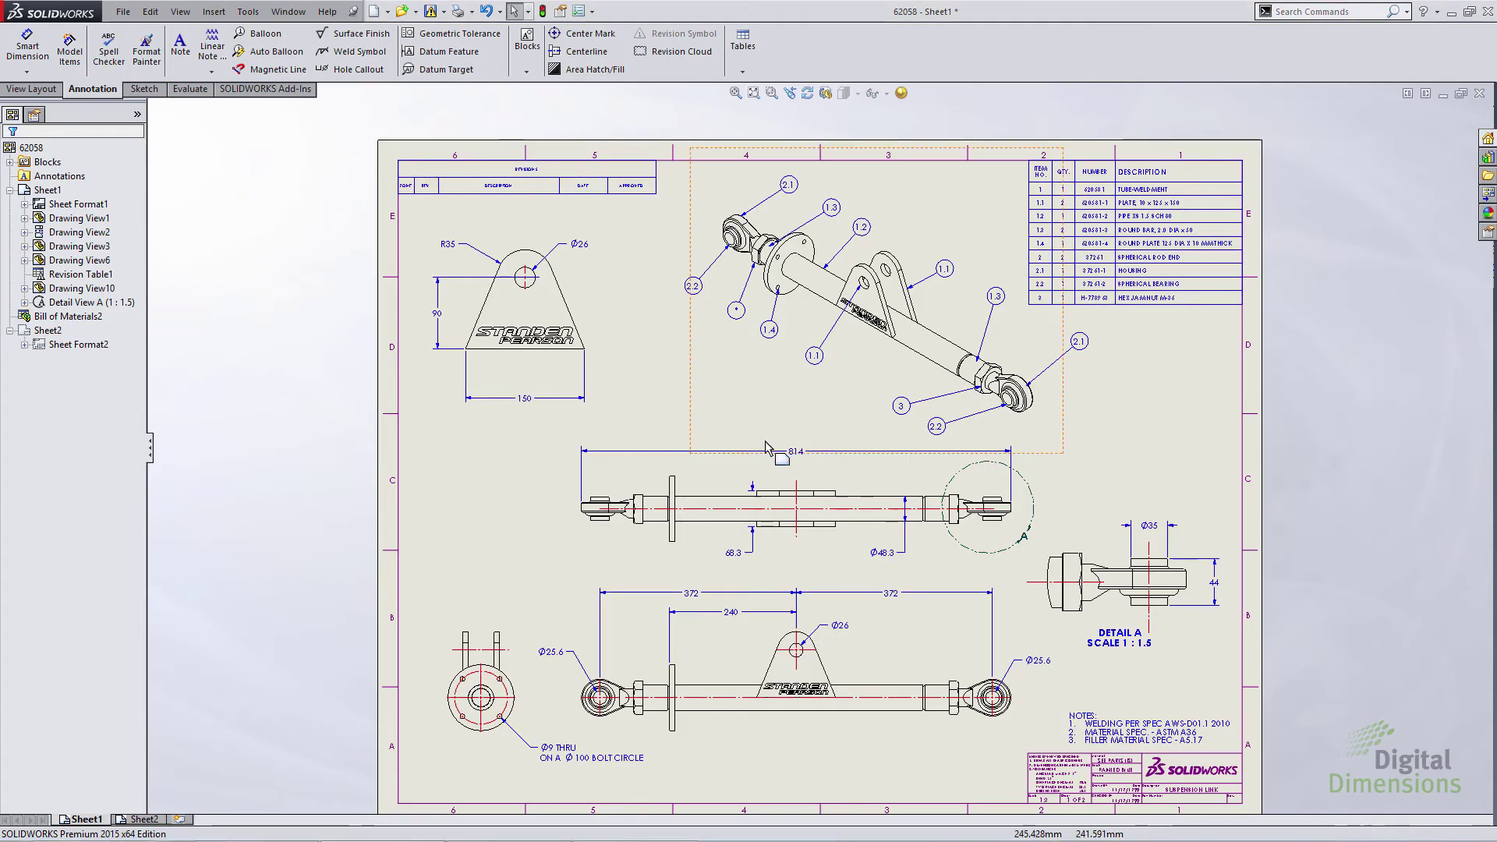
- Examine the asterisk balloon attached to the hex nut beside the flange plate in the isometric view
left_click(670, 411)
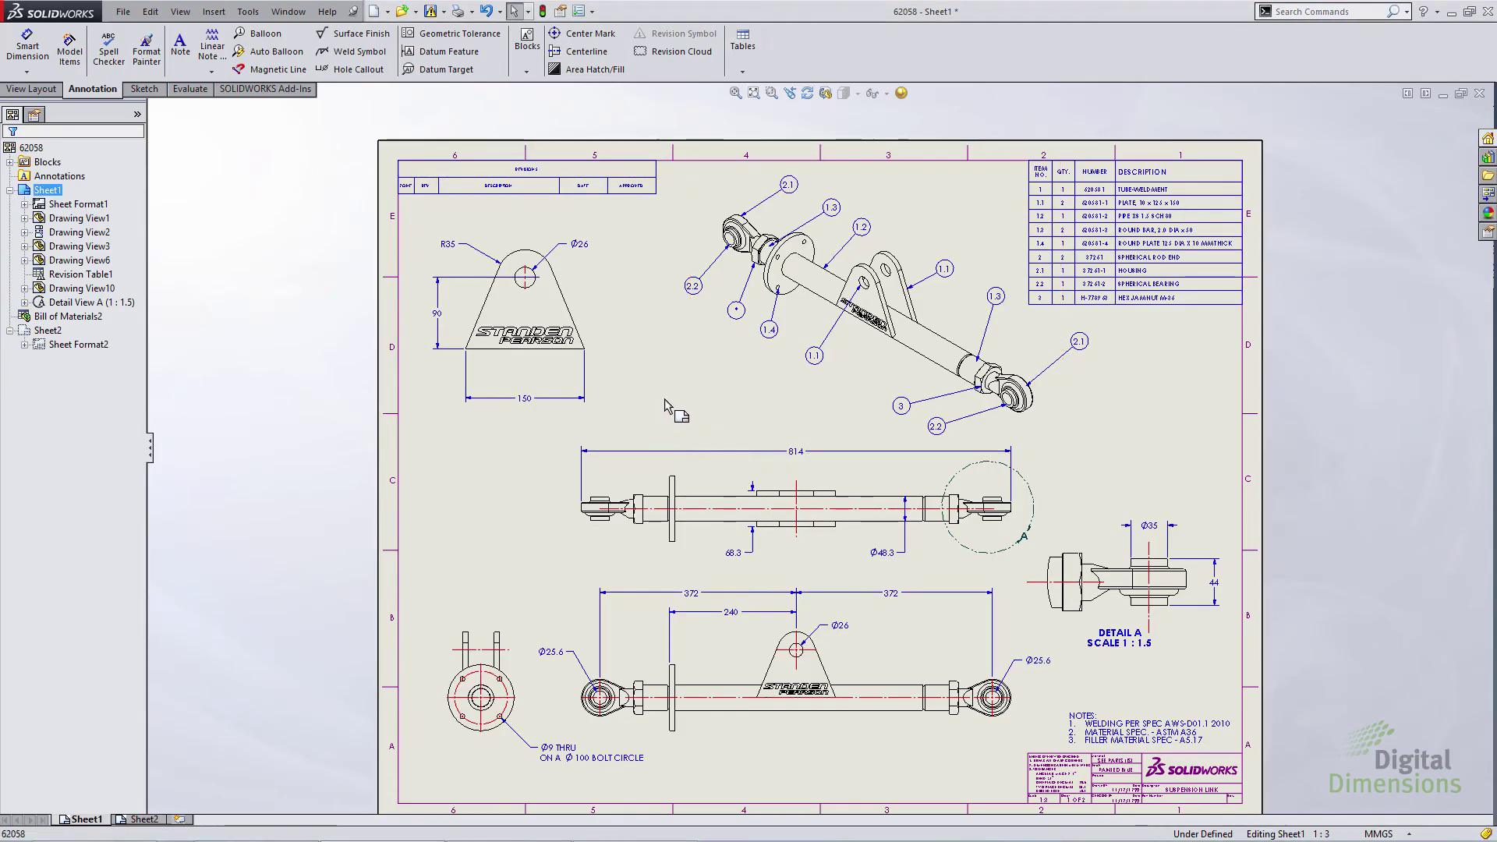
scroll(758, 349, "down", 2)
scroll(758, 349, "down", 2)
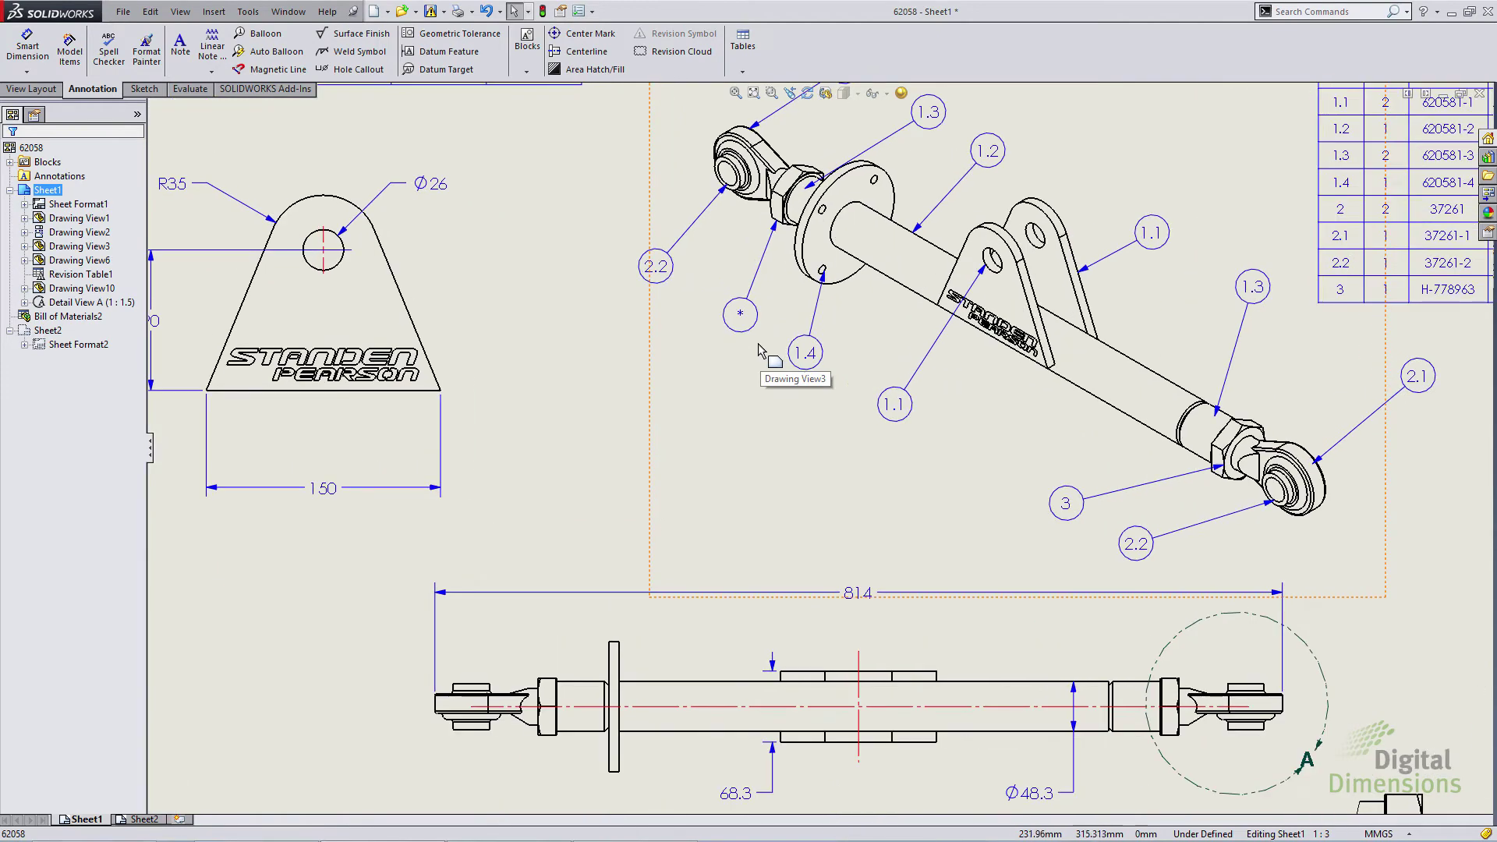
scroll(757, 349, "down", 1)
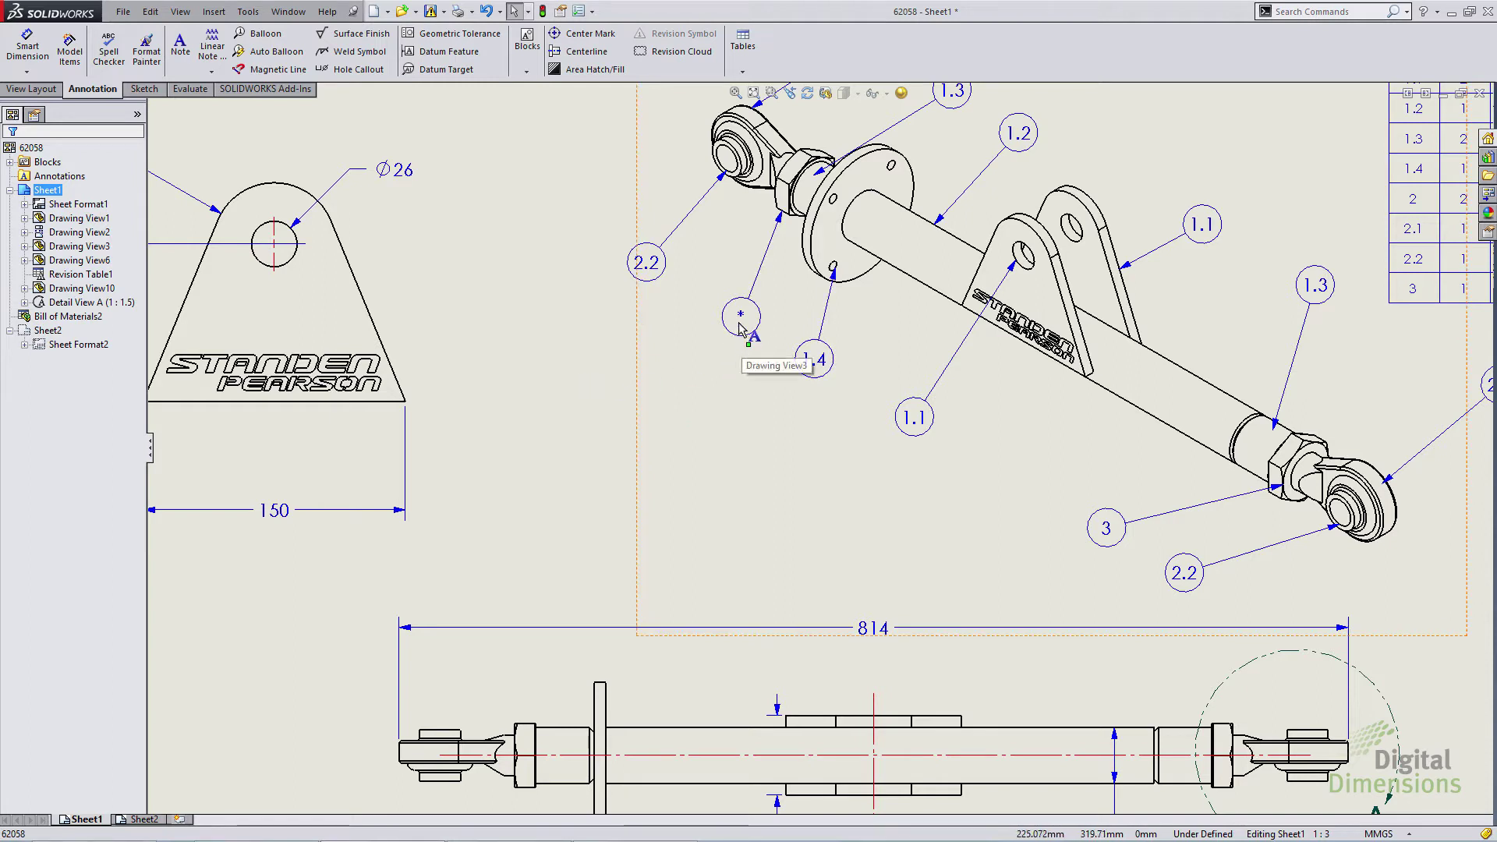
mouse_move(741, 316)
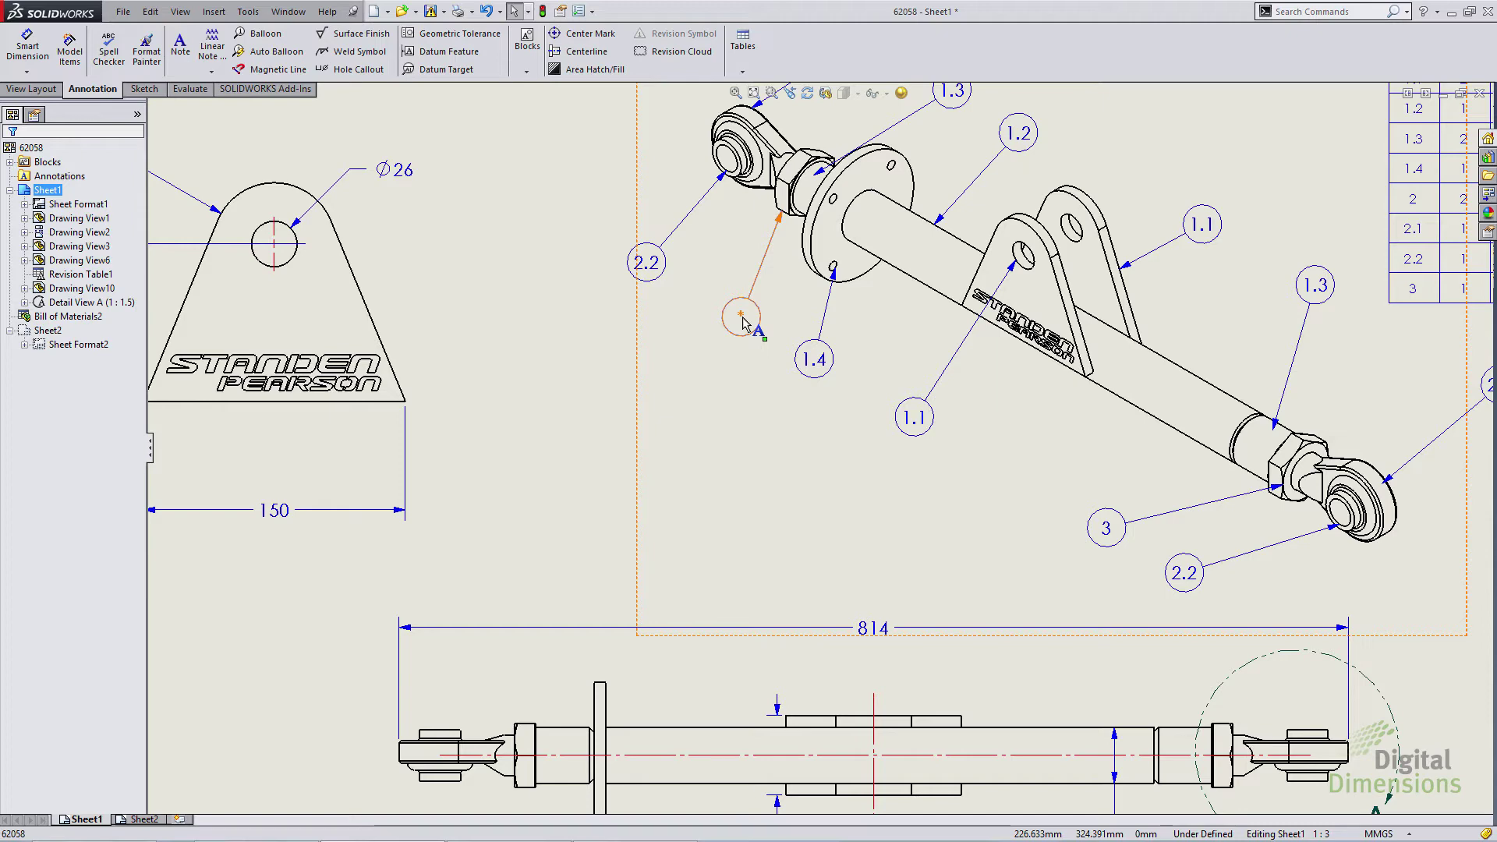
scroll(613, 359, "up", 2)
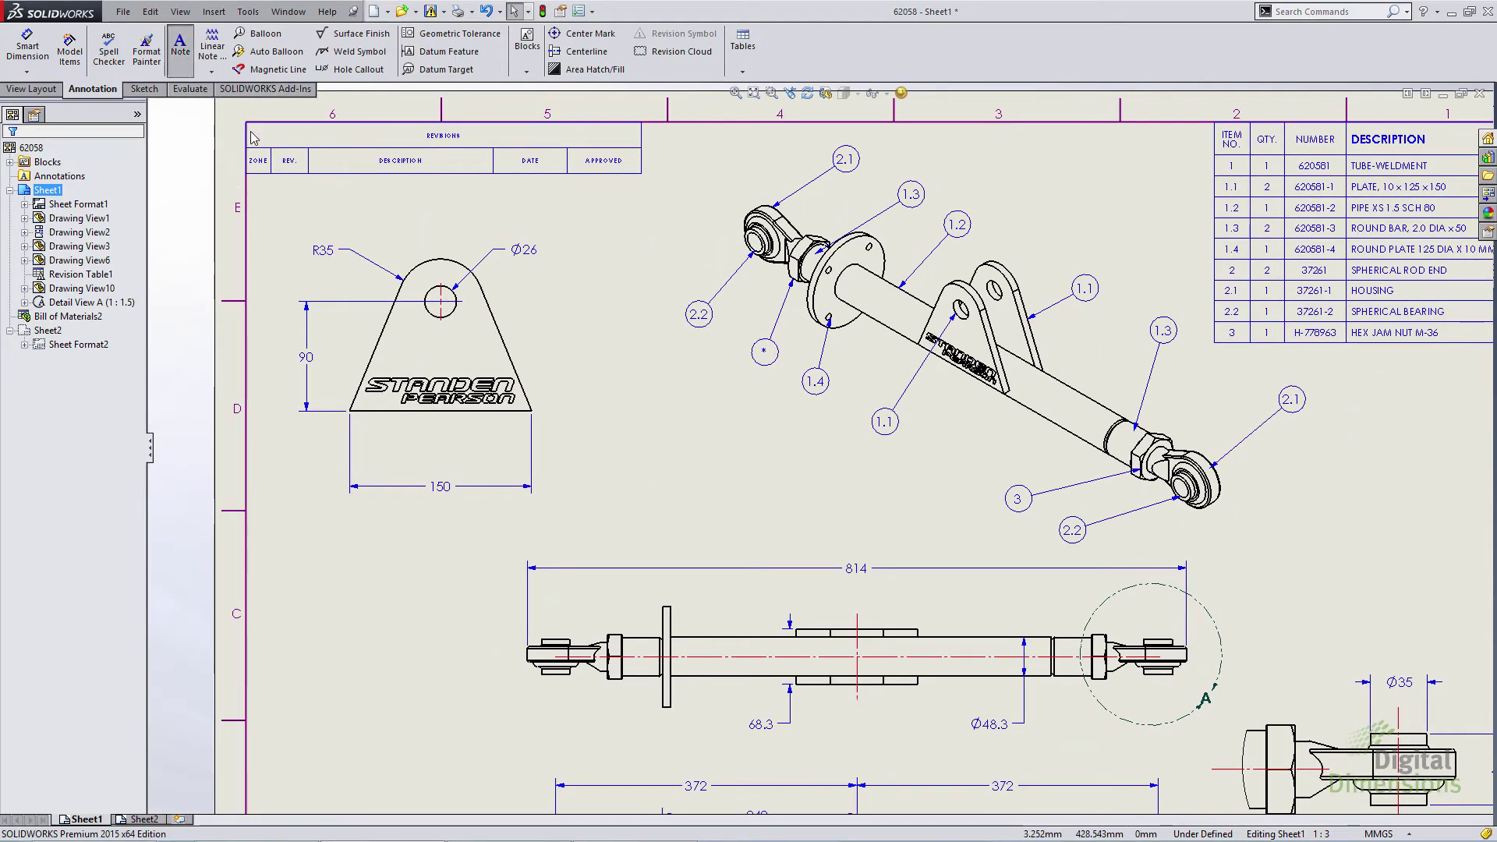
- Place a note in the empty area between the plate view and the isometric view, with 1,2,3 paragraph numbering in the "1." format
left_click(180, 47)
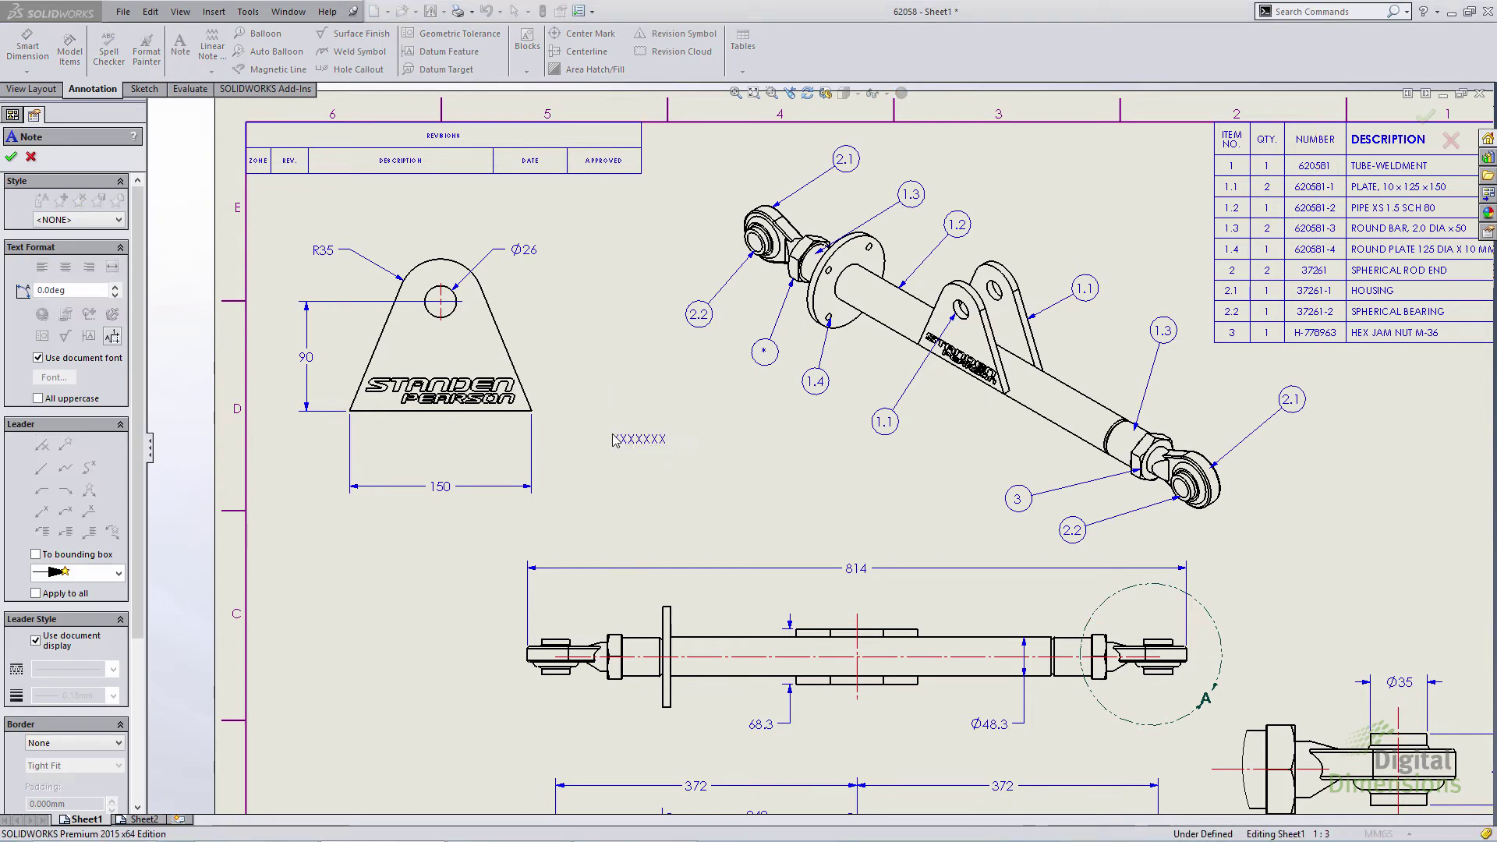
left_click(610, 435)
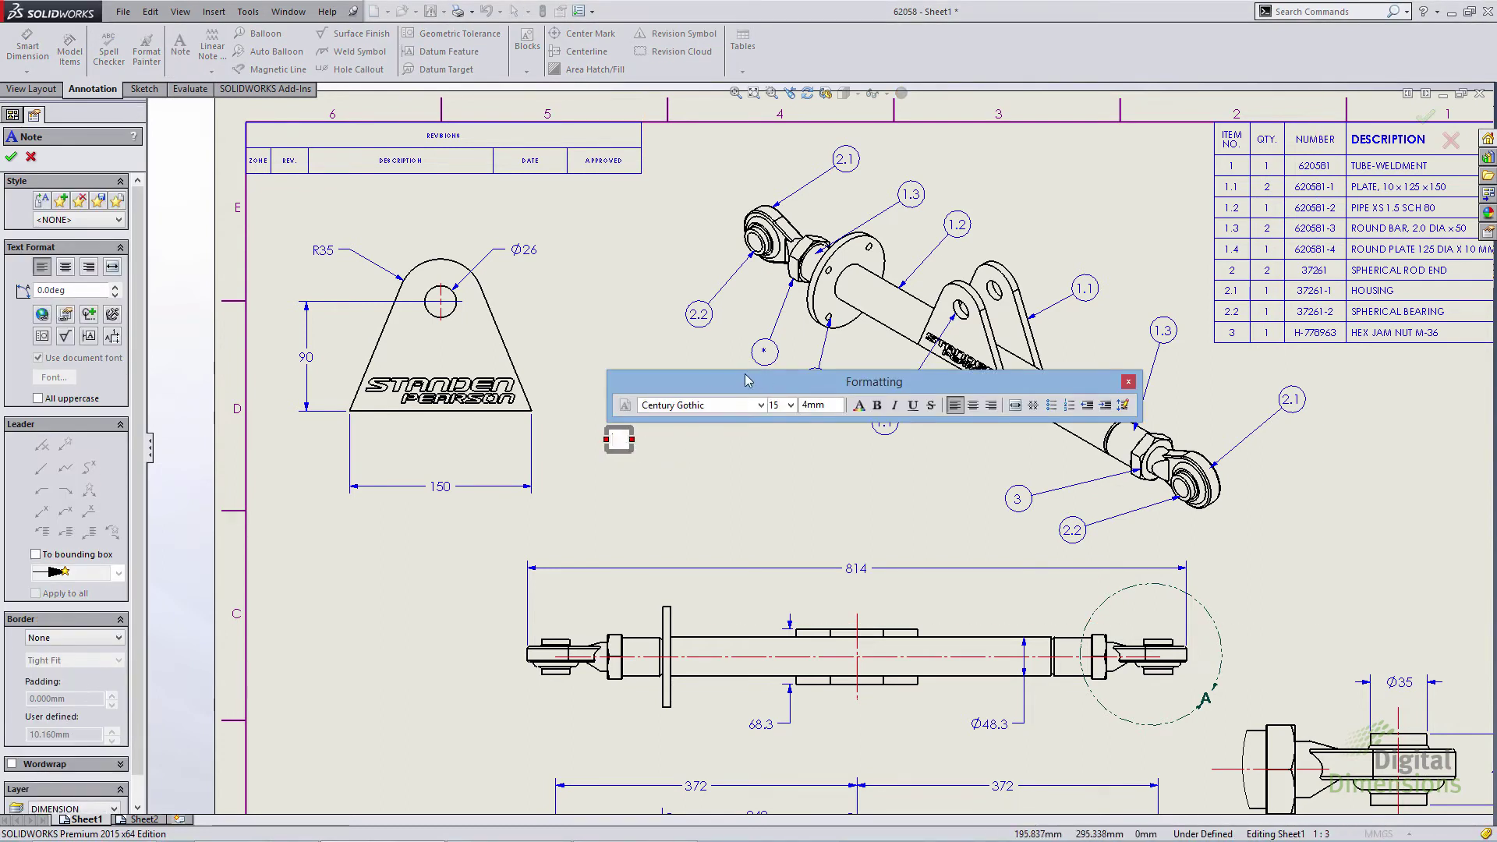
left_click(1123, 407)
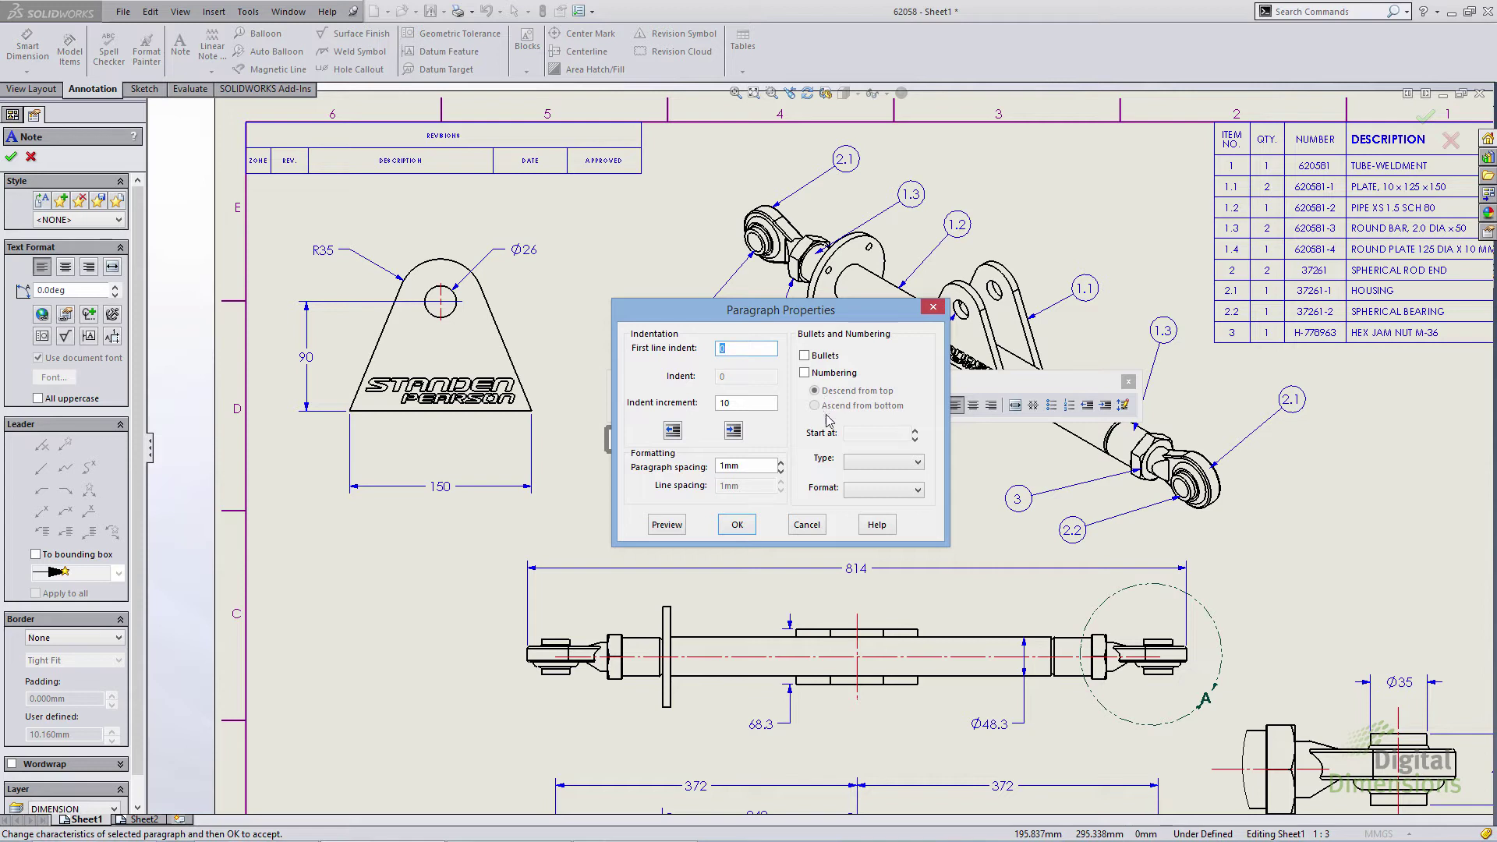
left_click(904, 463)
left_click(877, 476)
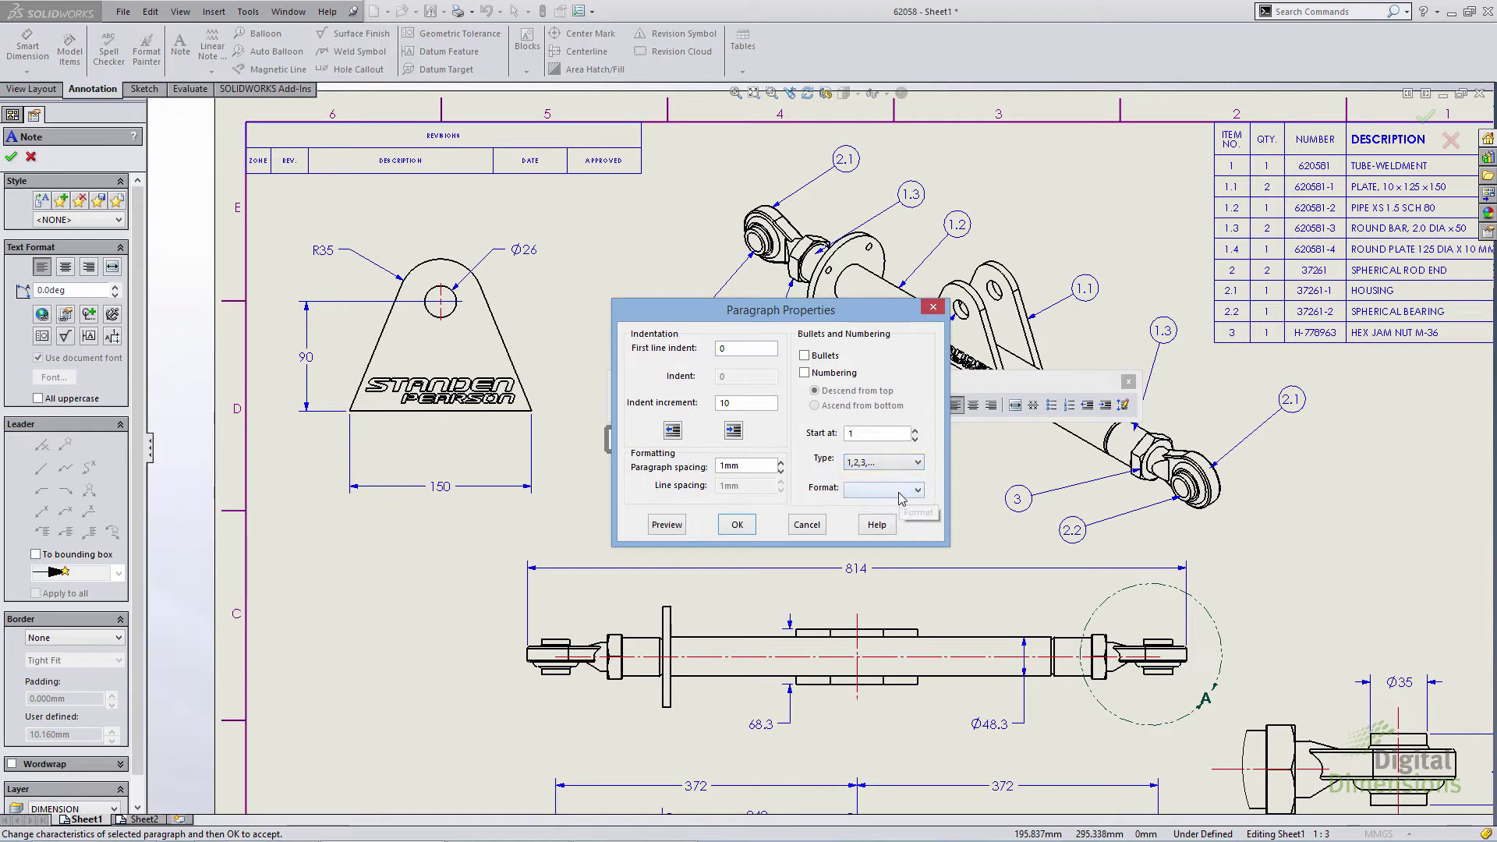
left_click(899, 491)
left_click(865, 509)
left_click(737, 524)
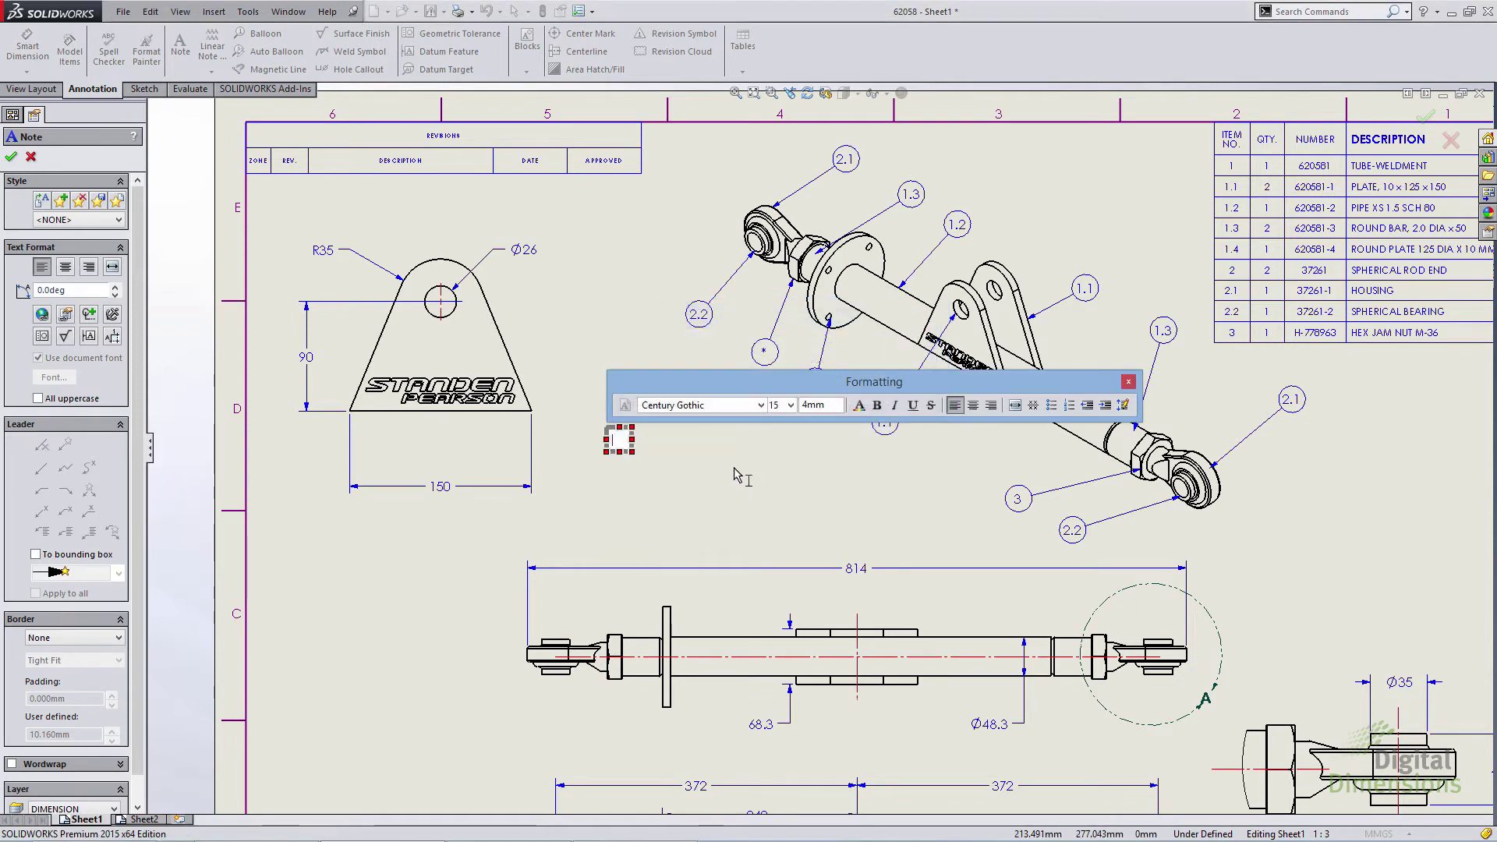
- Enter the numbered lines "This is a test" and "This is another test" in the note and start a third line
type("This is")
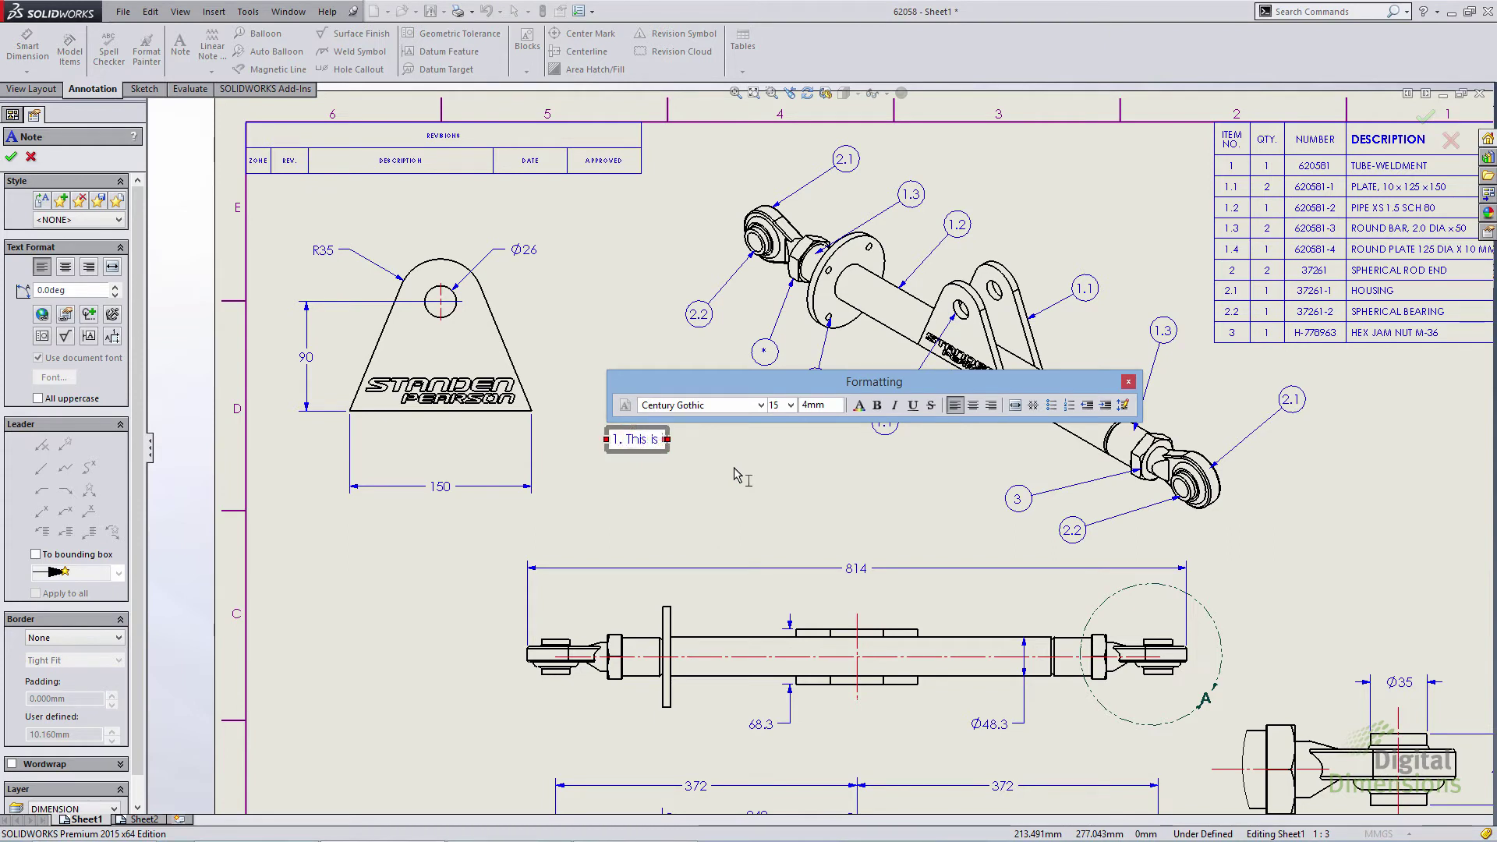
type(" a test")
key("Return")
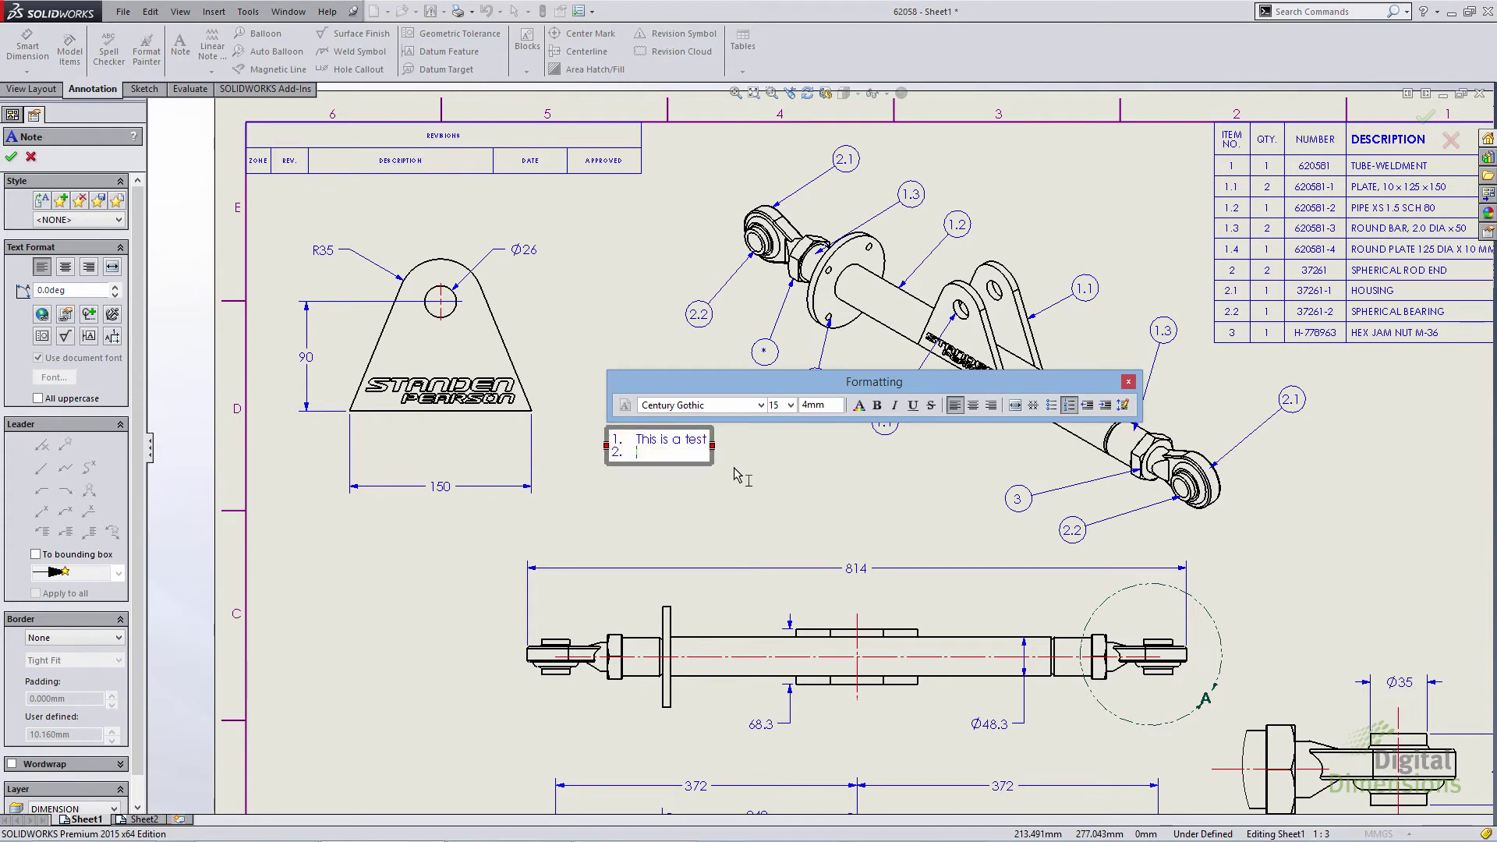
type("is a test 2. ")
type("This ")
type("is another test")
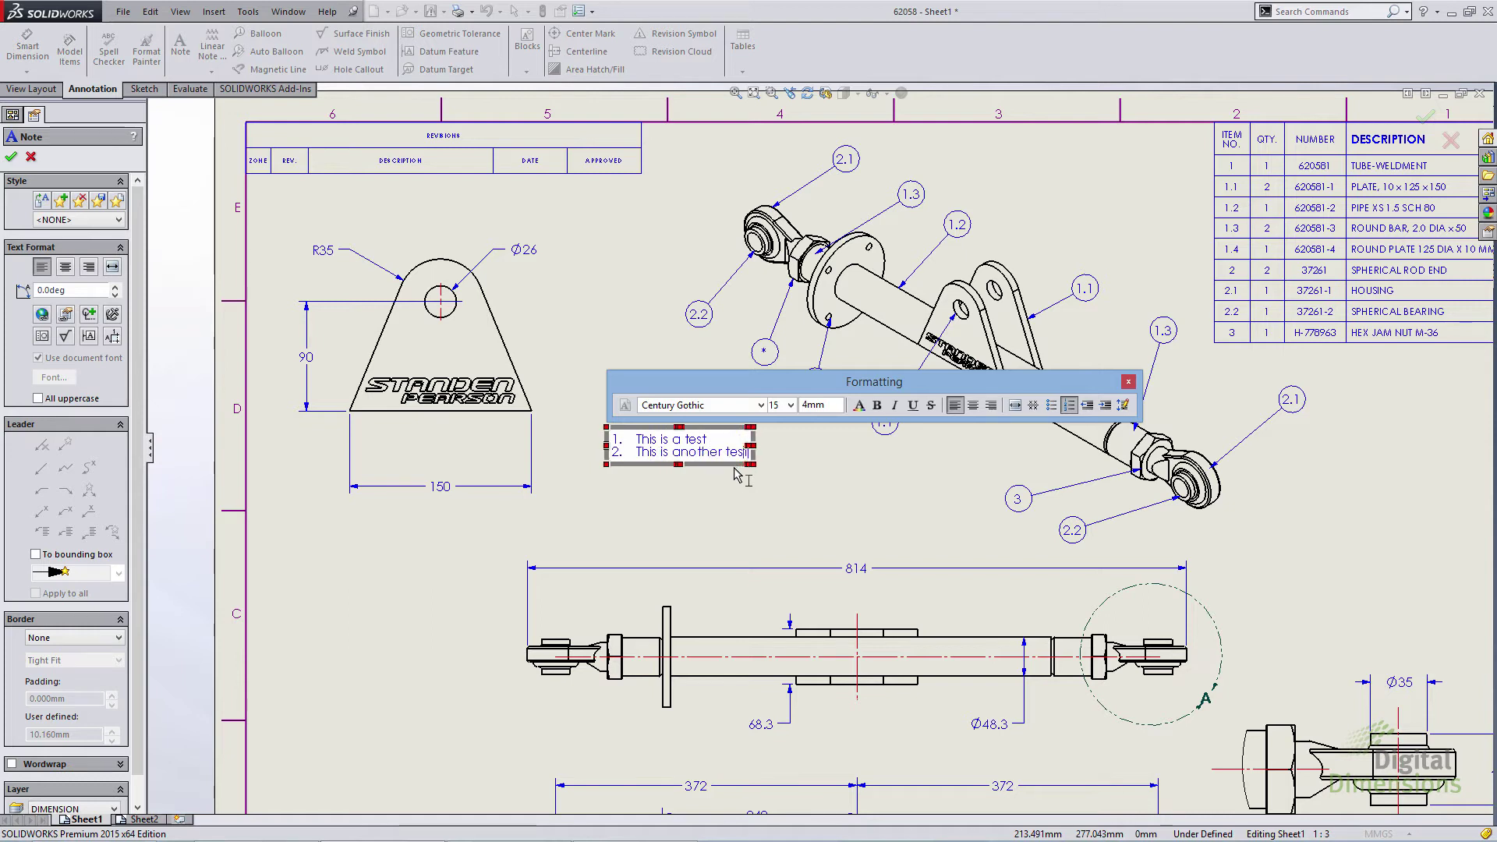
key("Return")
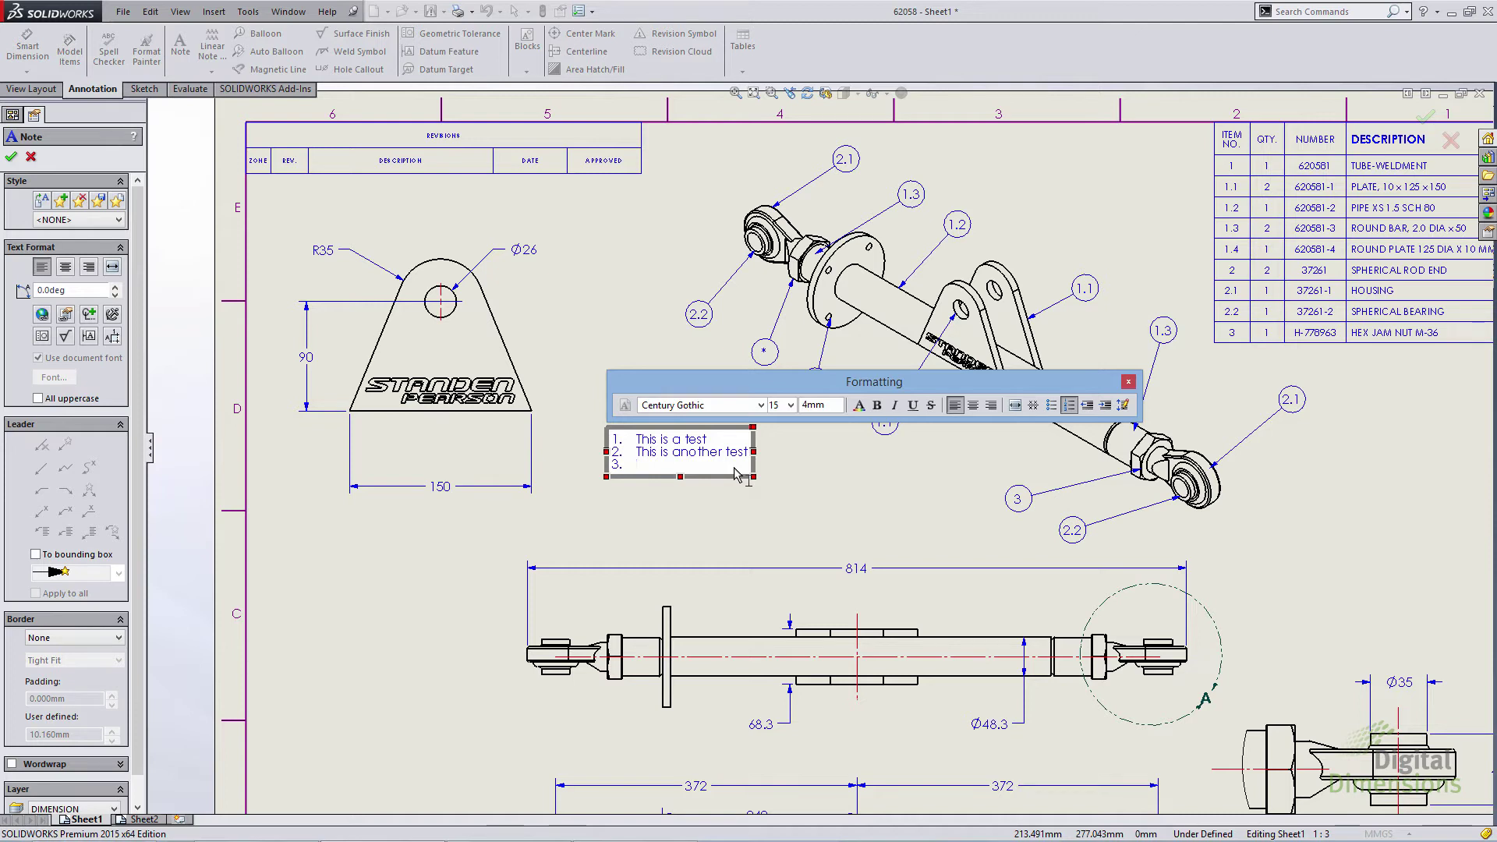
- Finish editing the numbered test note and delete it from the sheet
left_click(1128, 382)
left_click(741, 399)
key("Escape")
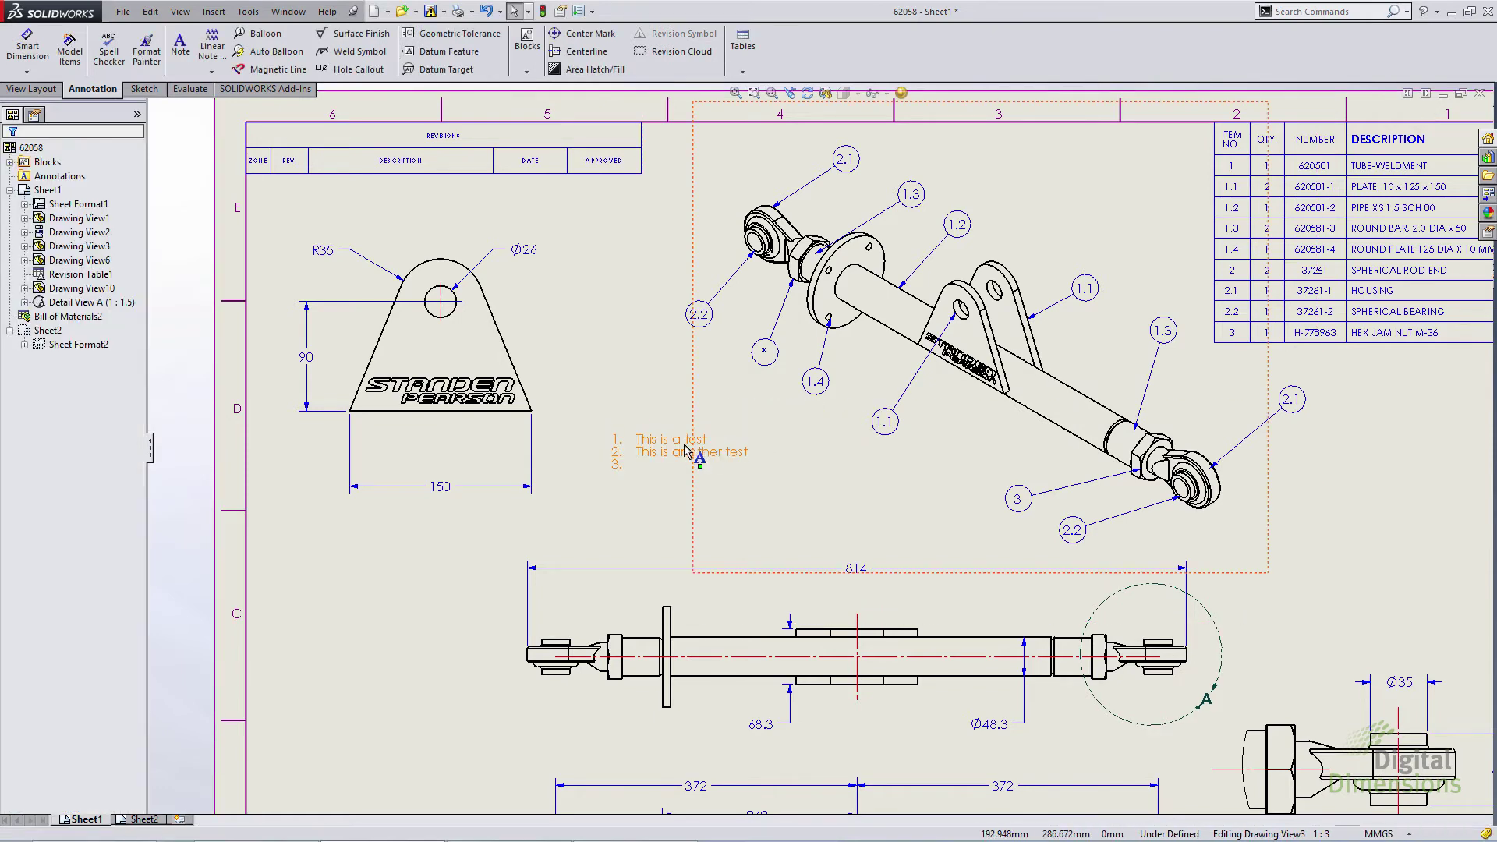
left_click(685, 445)
key("Delete")
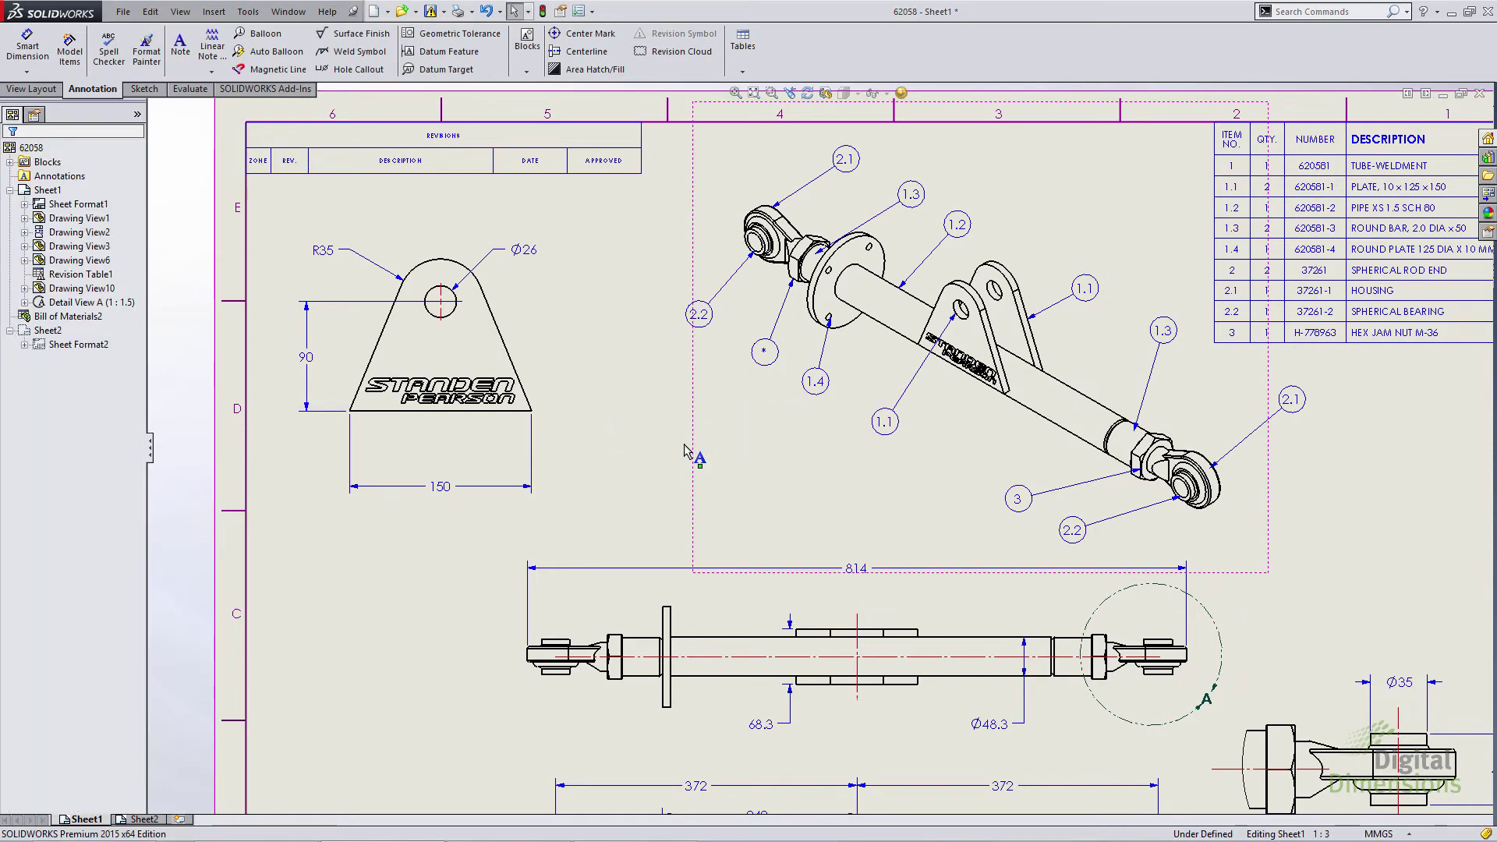
- Change the leader of the 2.2 balloon near the flange plate end of the isometric view to a spline leader
left_click(699, 315)
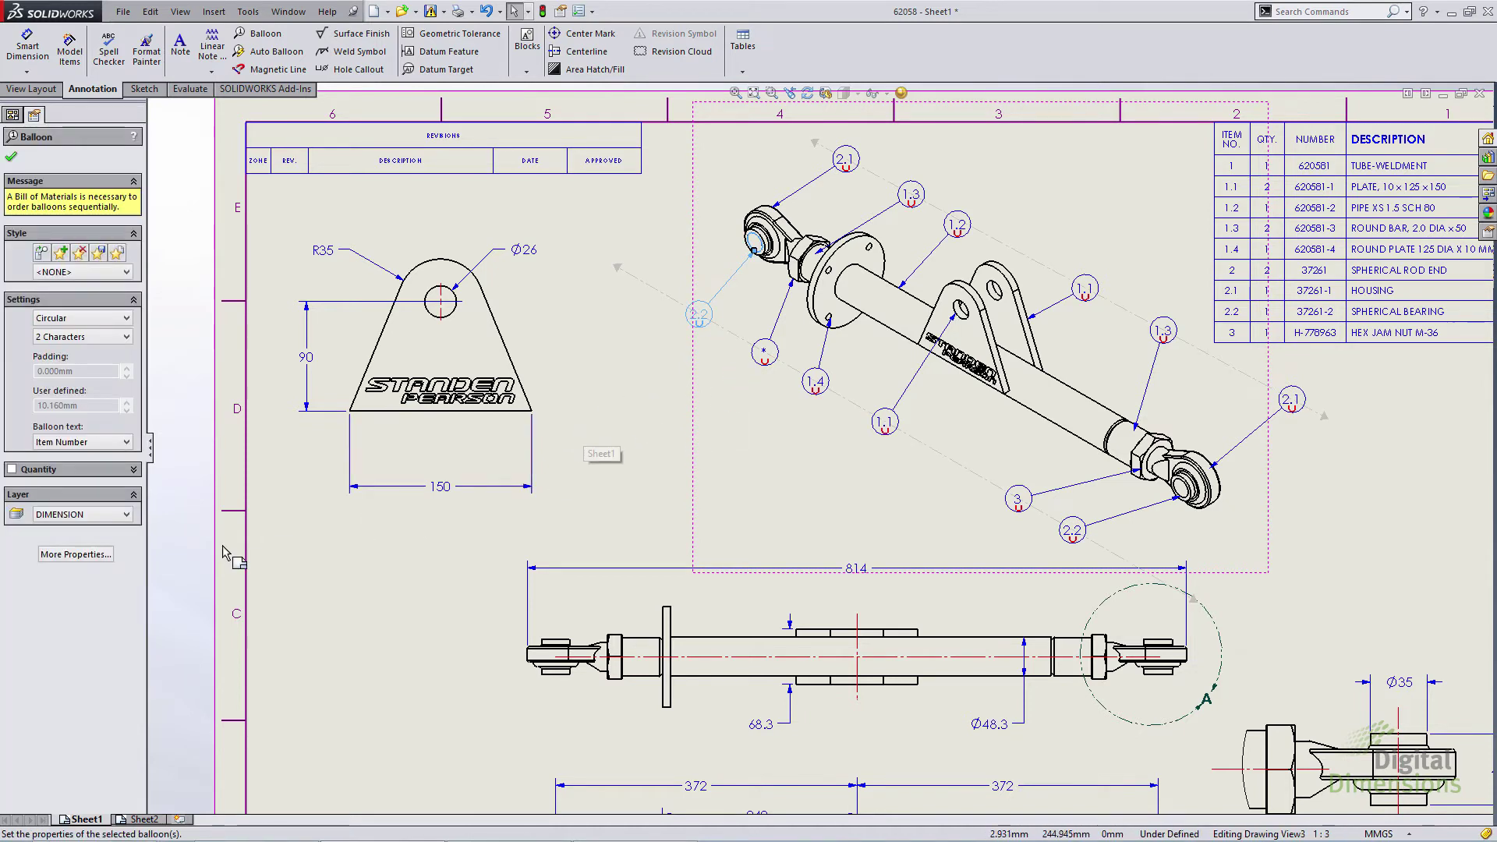
left_click(73, 555)
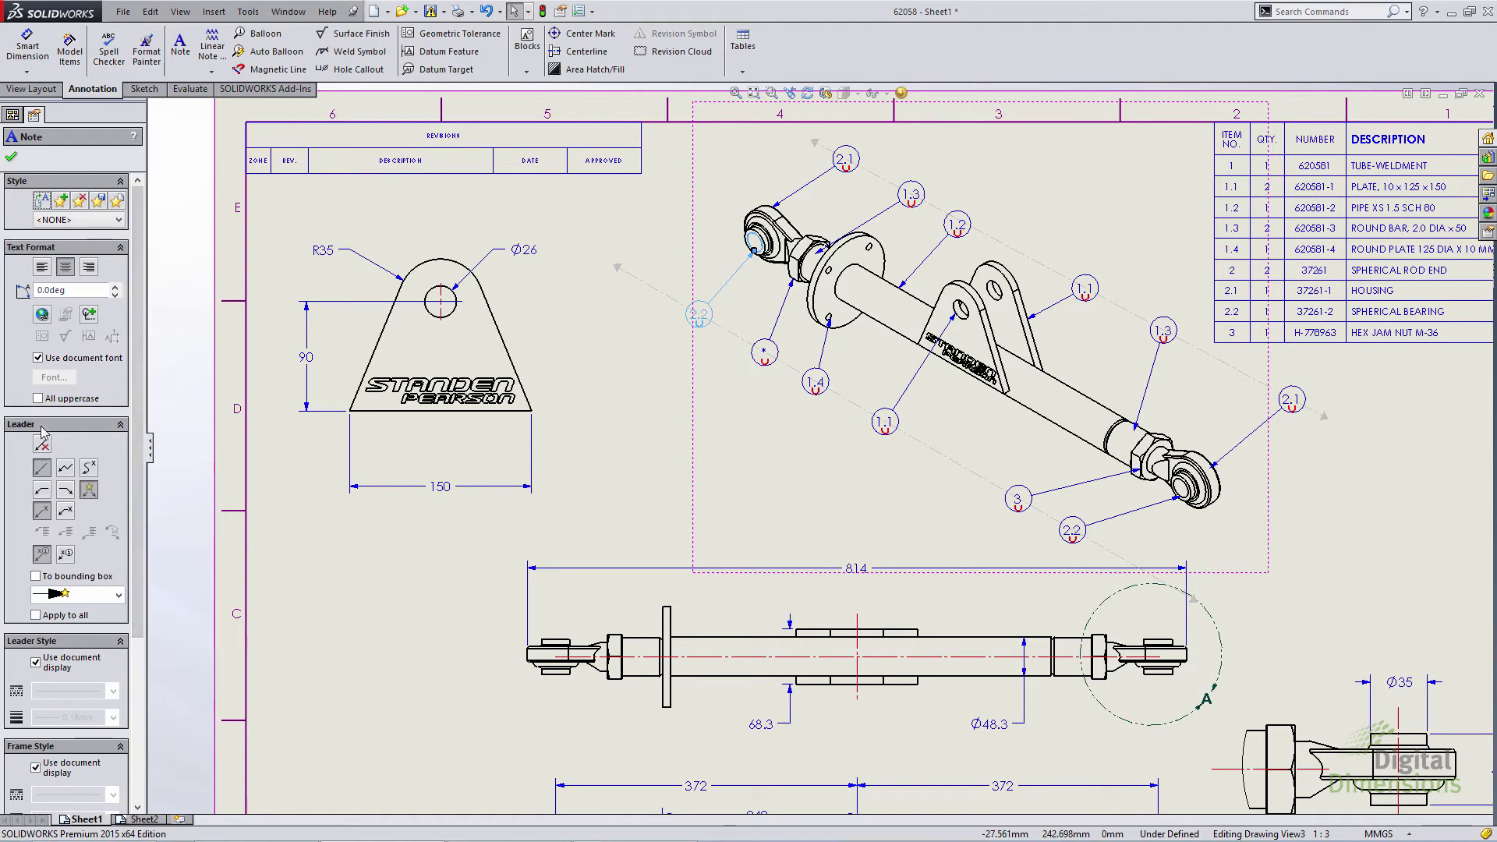
left_click(90, 470)
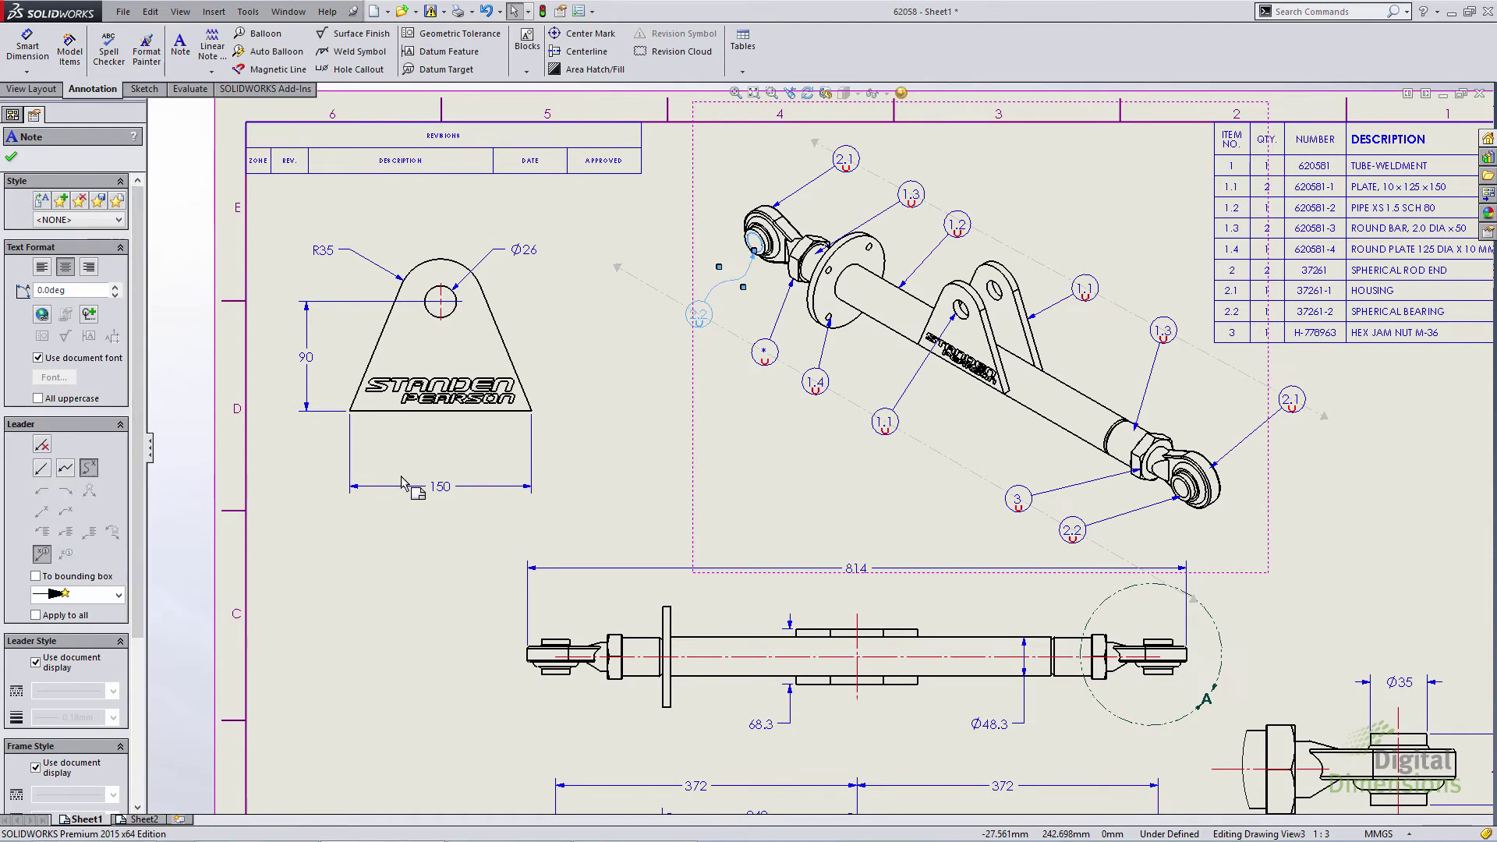
key("Escape")
- Reshape the 2.2 balloon's spline leader by moving its two control points so it curves outward before meeting the spherical bearing
scroll(705, 249, "down", 5)
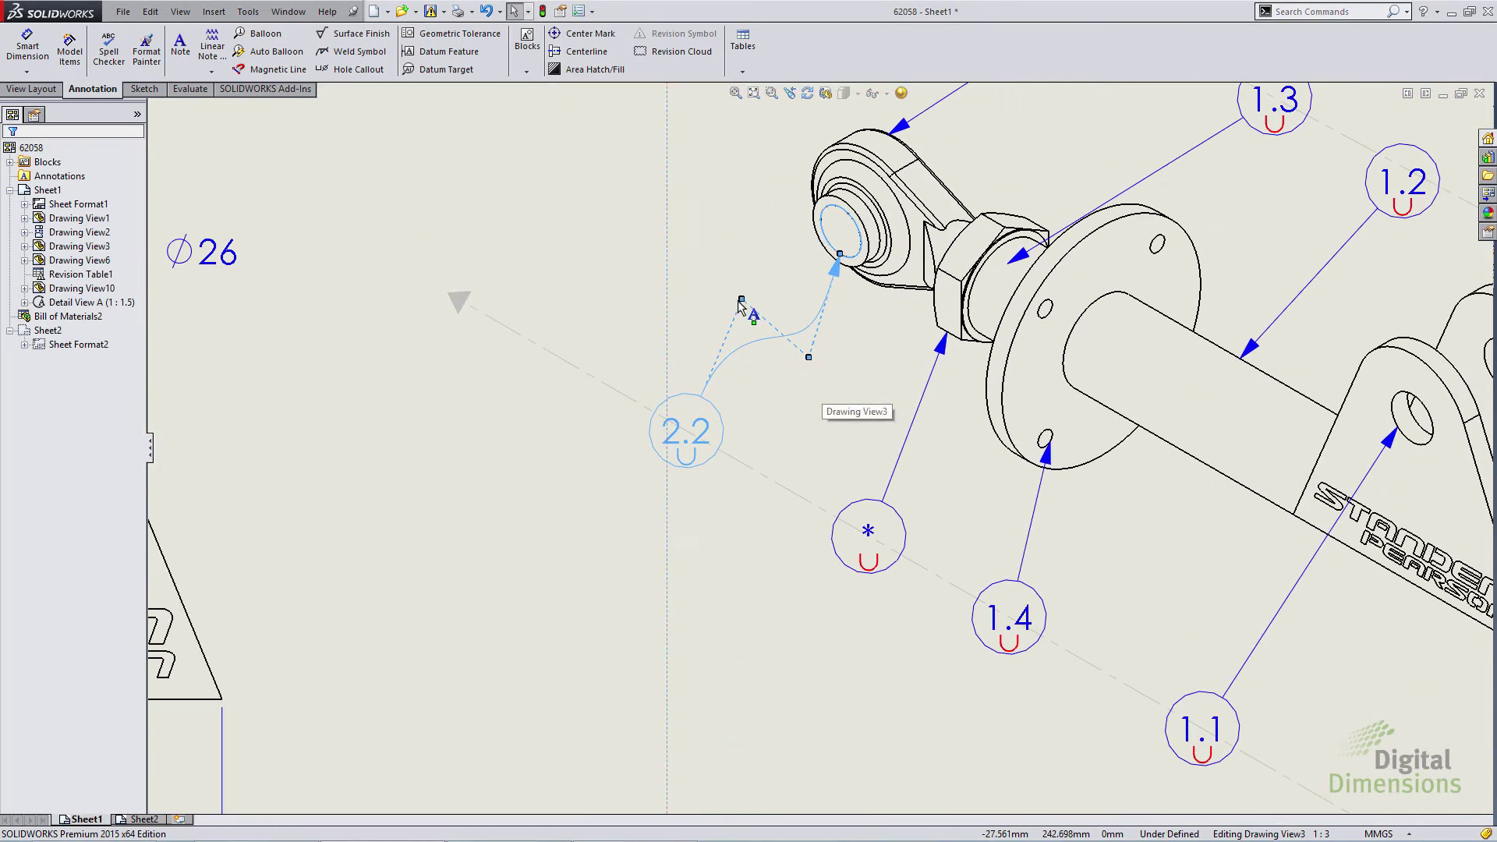
left_click(591, 330)
left_click(755, 339)
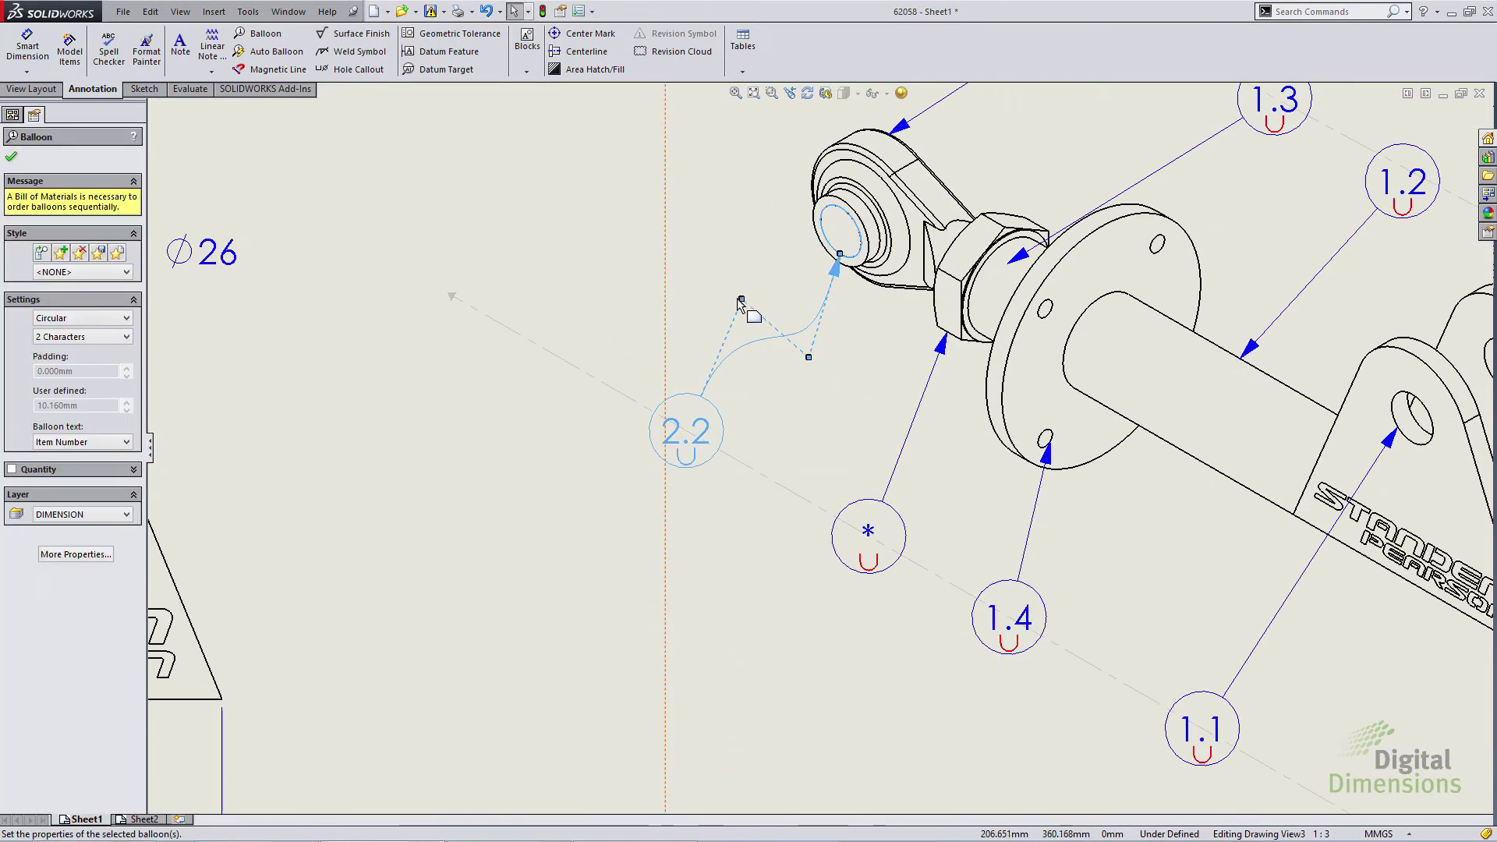
left_click(600, 208)
left_click(758, 341)
left_click_drag(739, 300, 582, 203)
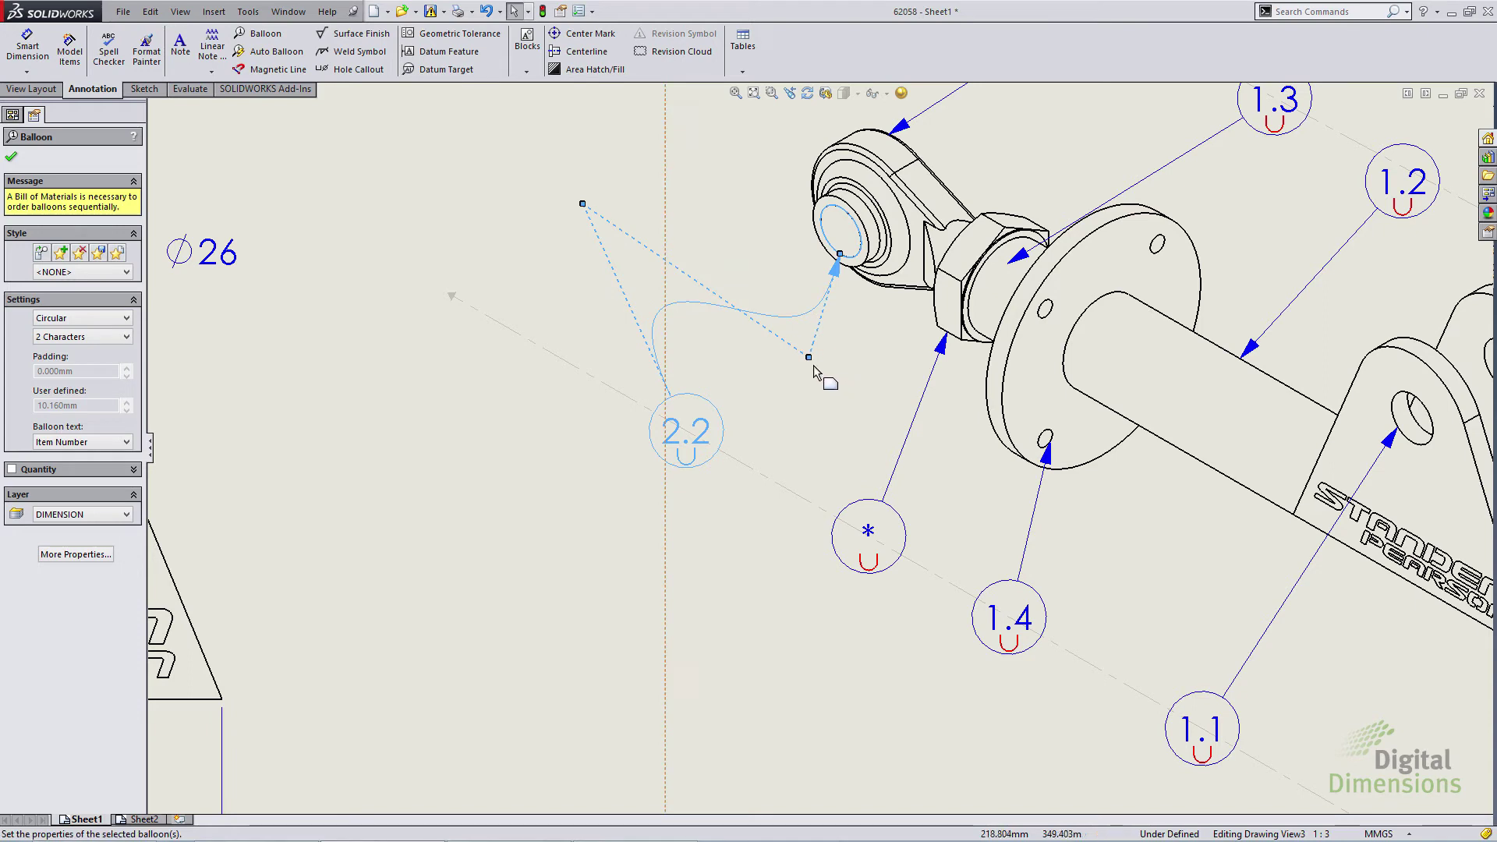
left_click_drag(809, 357, 712, 182)
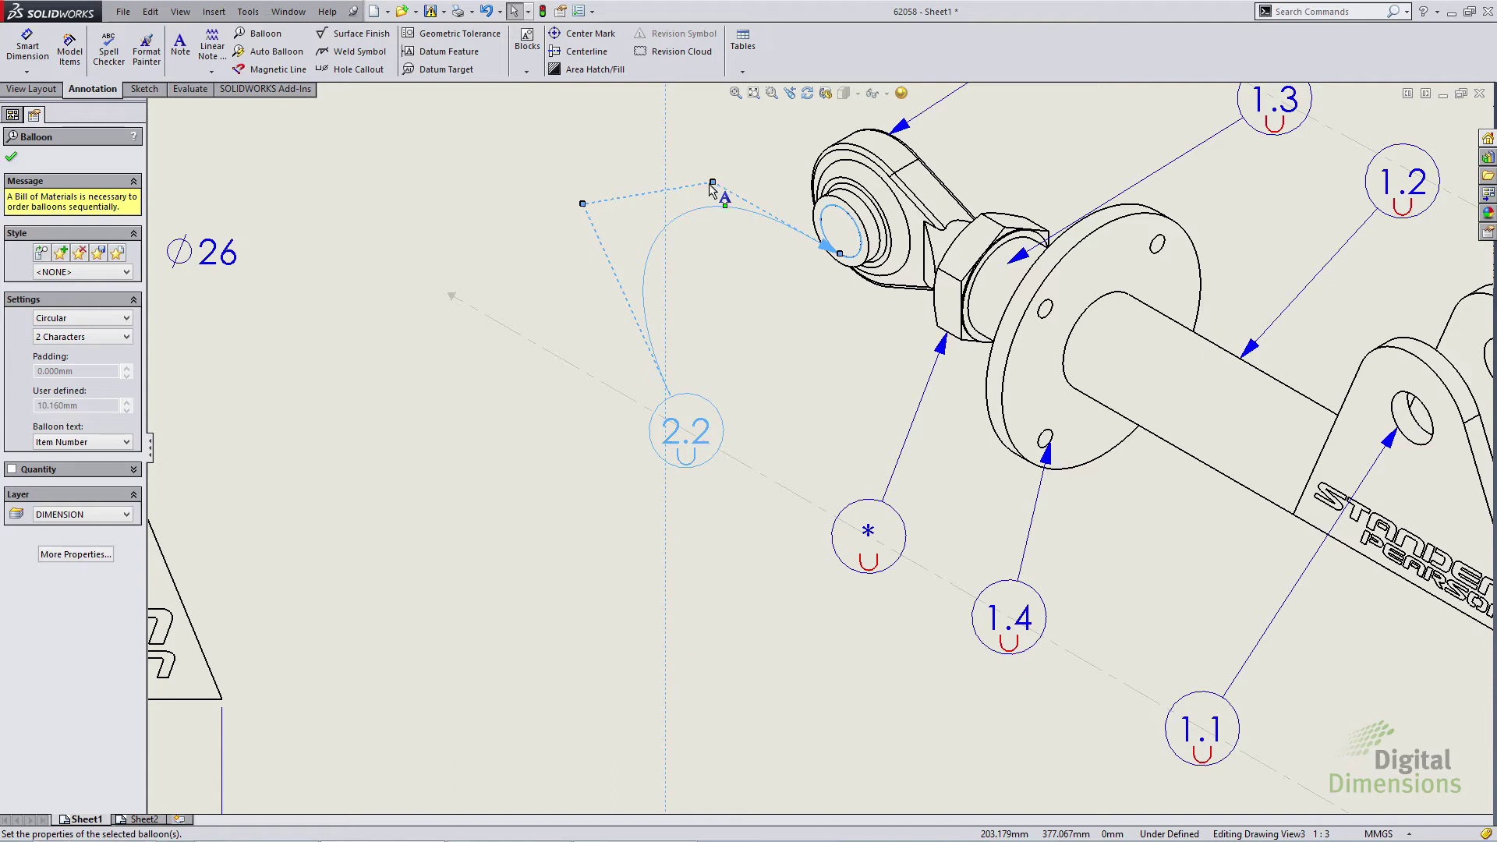
left_click_drag(713, 182, 804, 311)
left_click_drag(583, 204, 619, 233)
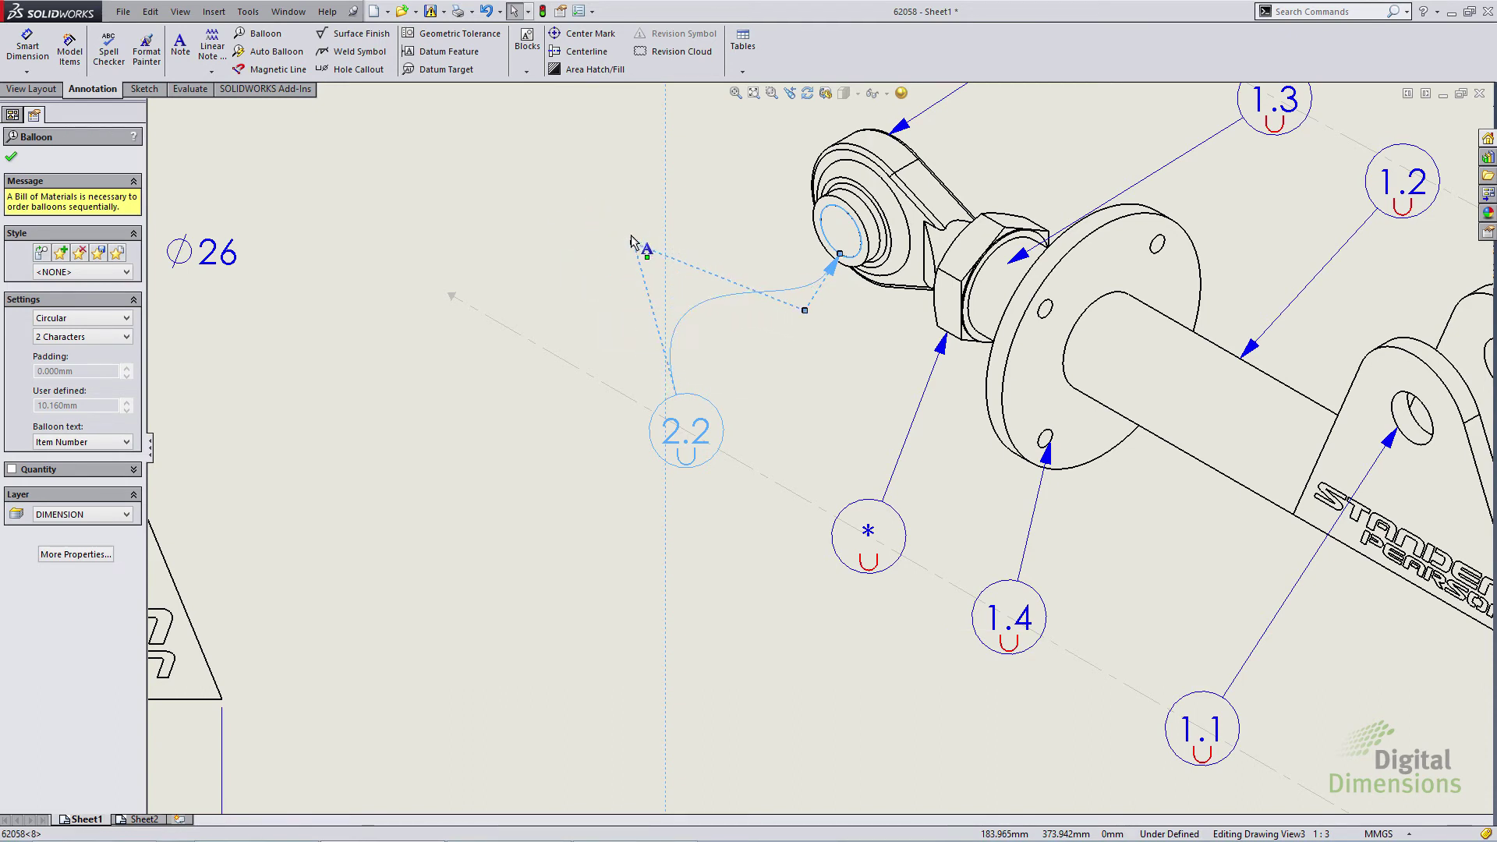
left_click(559, 223)
left_click(597, 421)
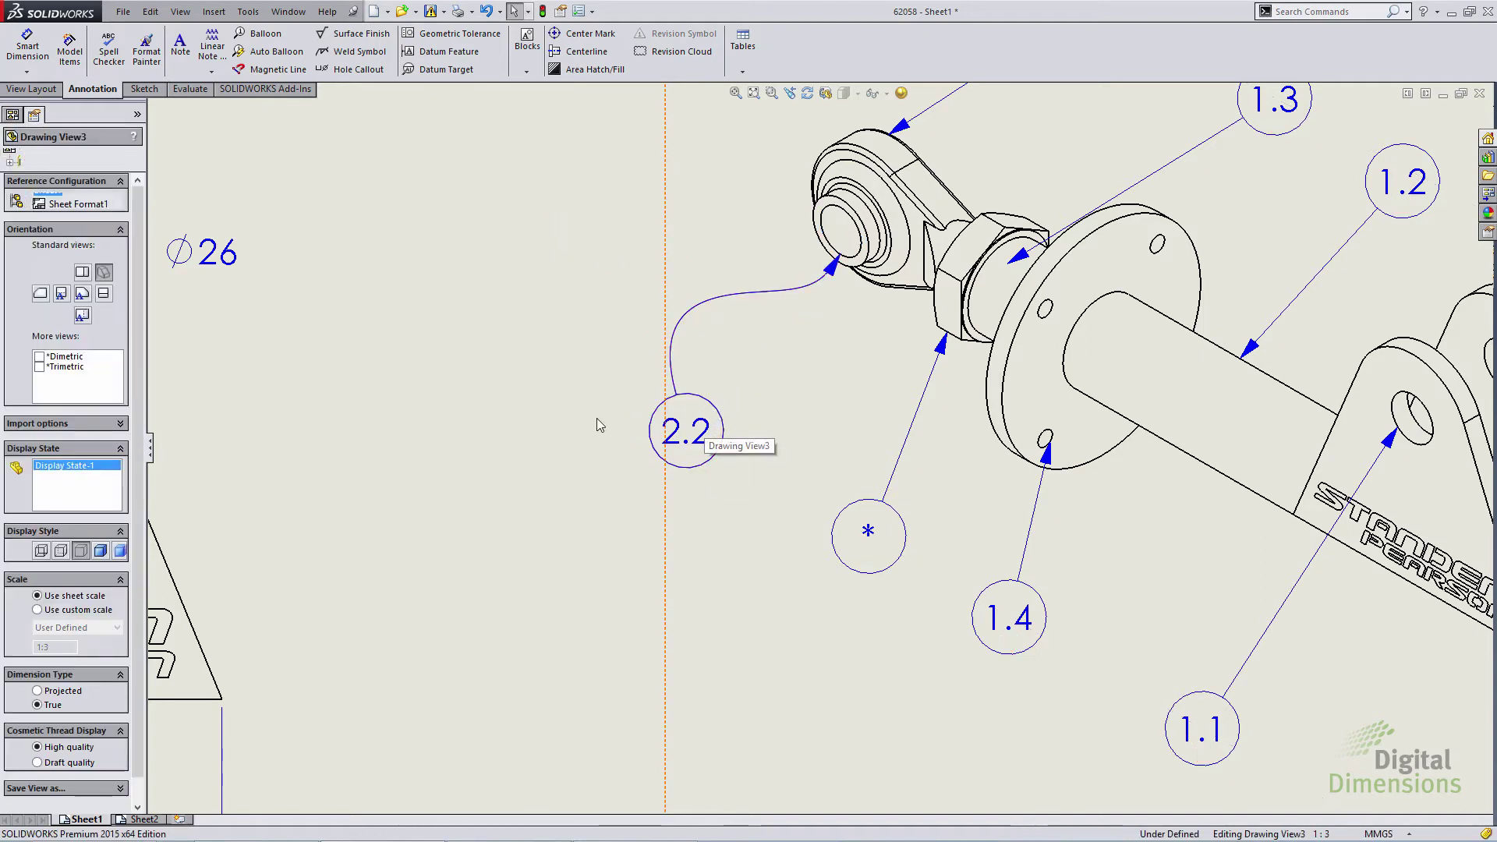
- Review the spline leader option in the extended properties of the same 2.2 balloon
left_click(708, 454)
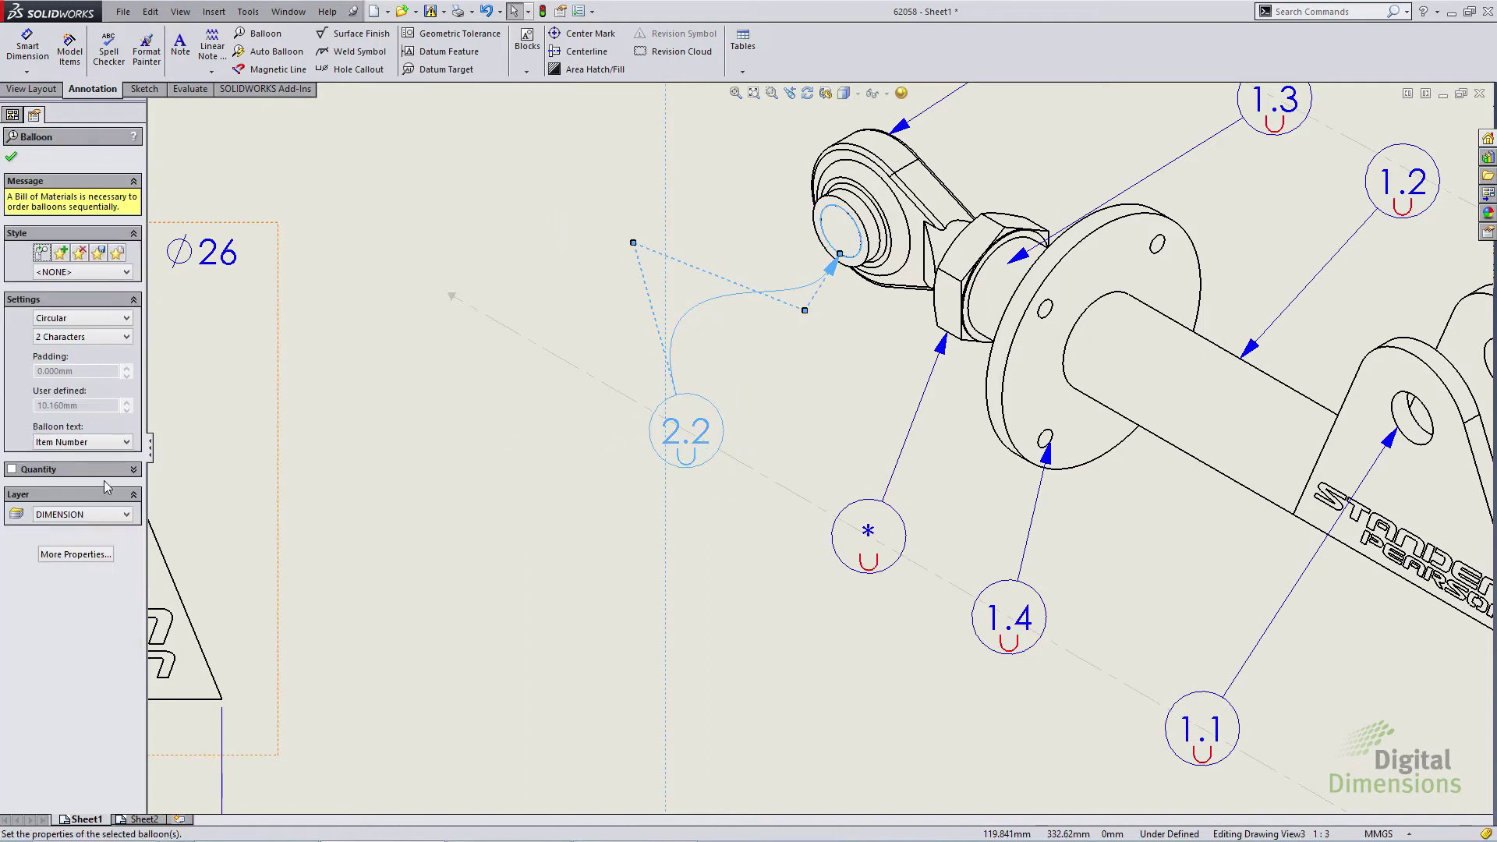
left_click(76, 553)
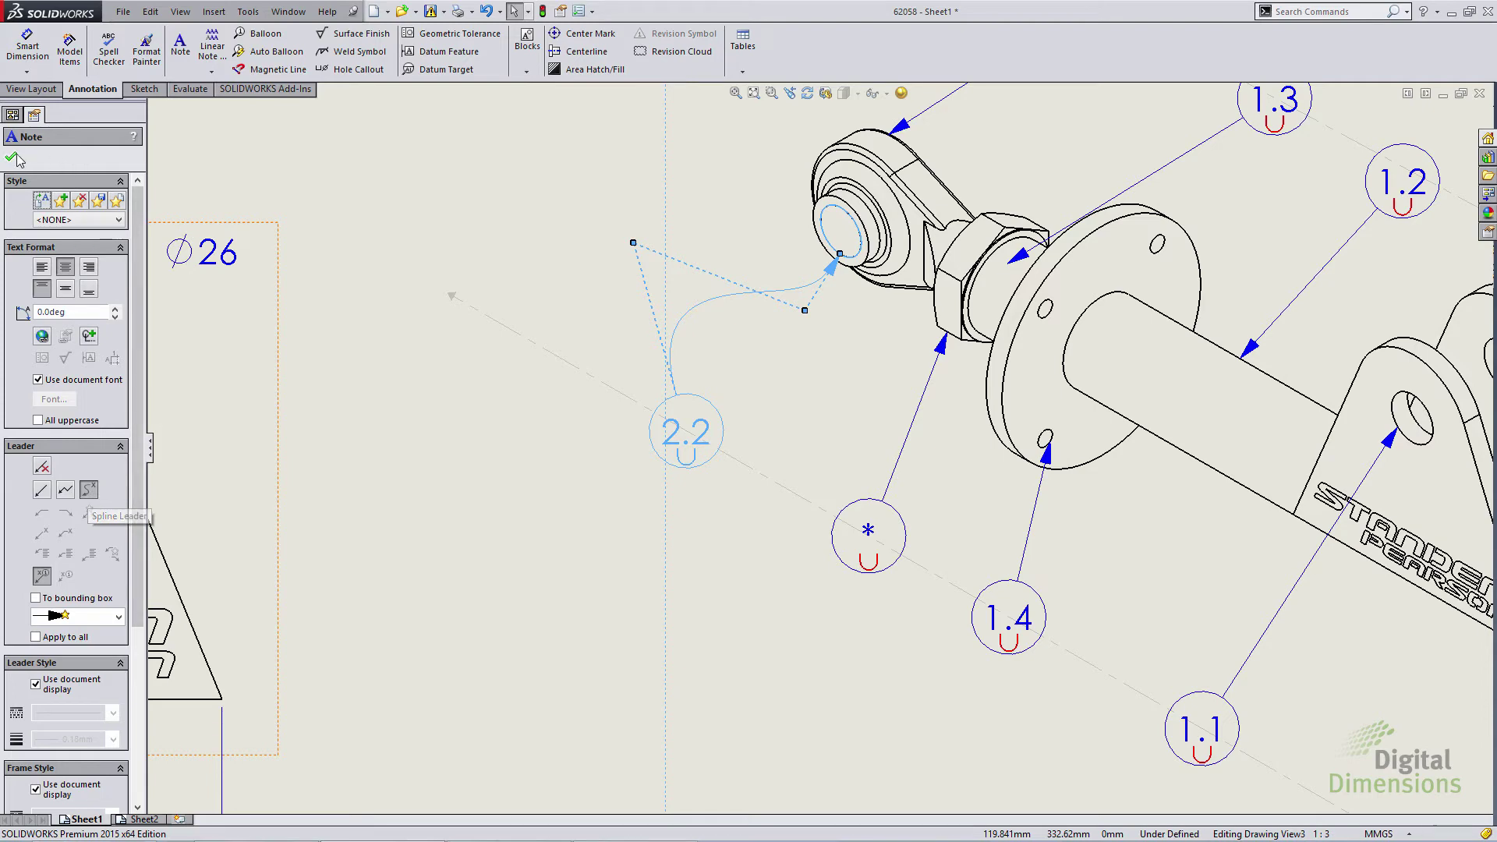
left_click(386, 244)
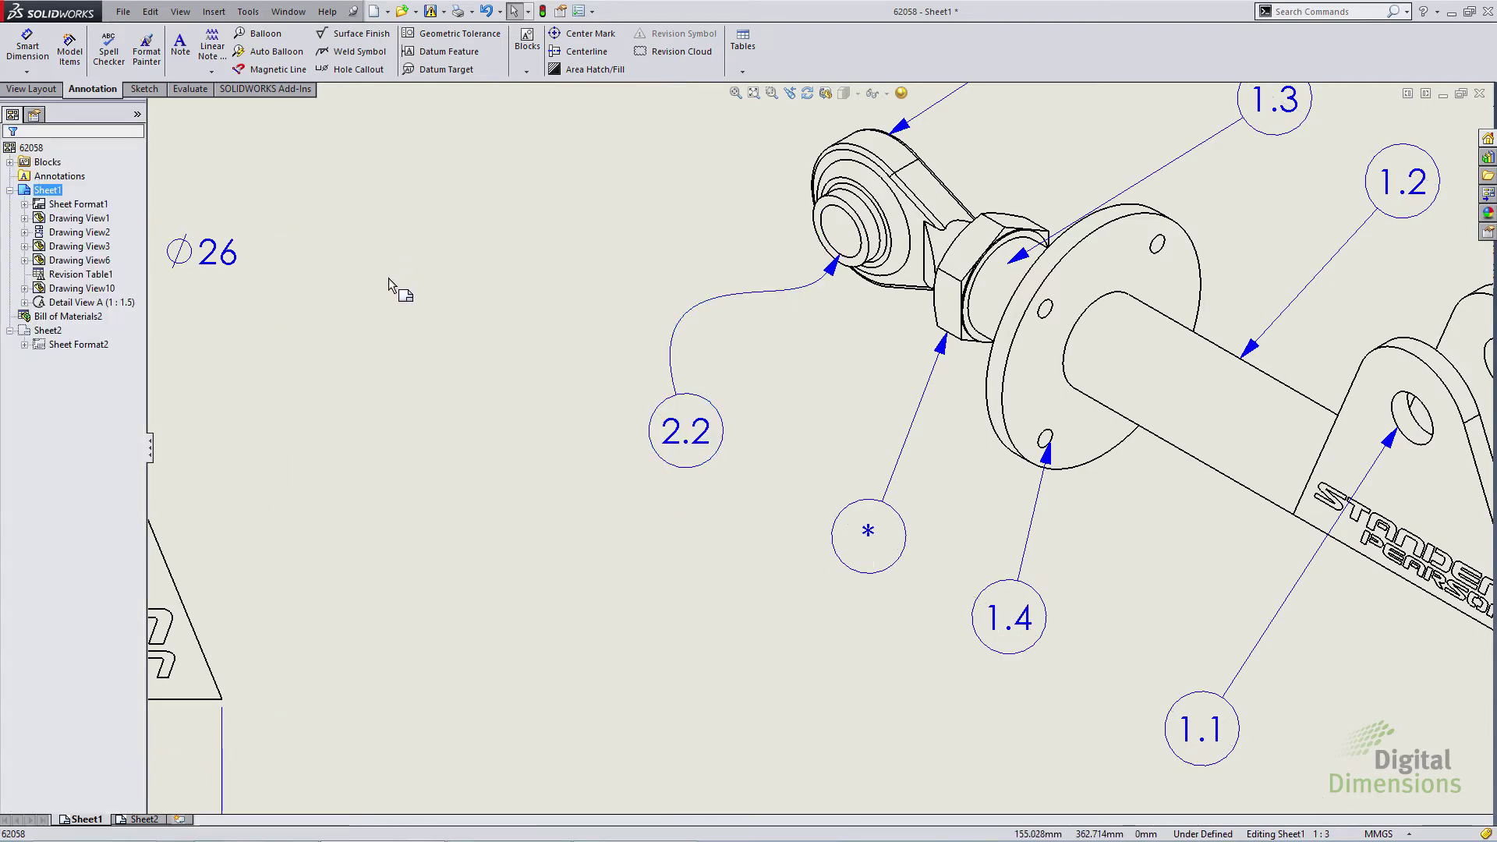
- Switch to the Google Slides presentation in Chrome and advance to the Table Enhancements slide
key("alt+Tab")
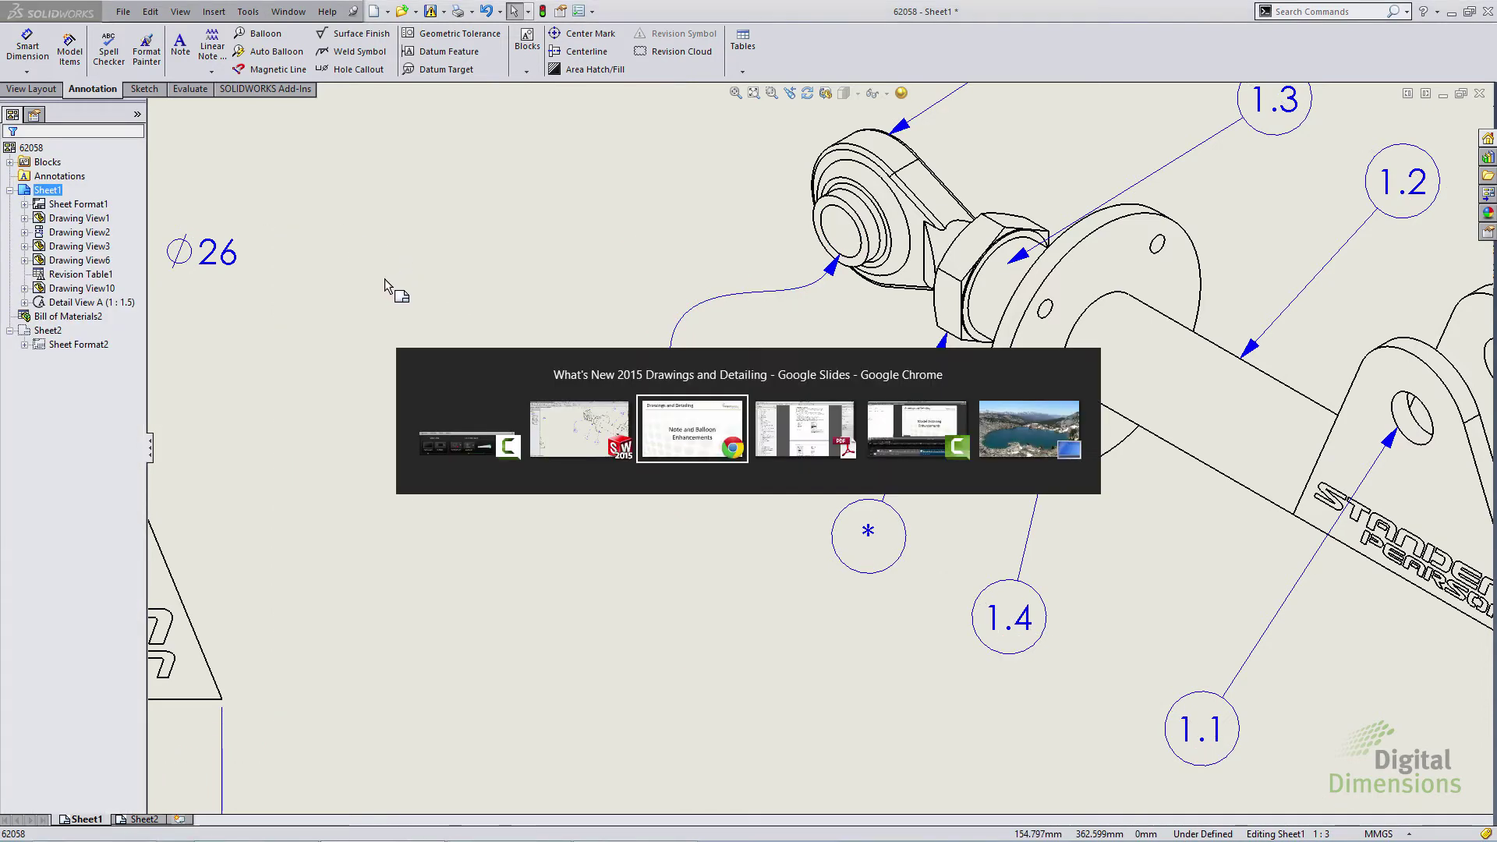
key("Right")
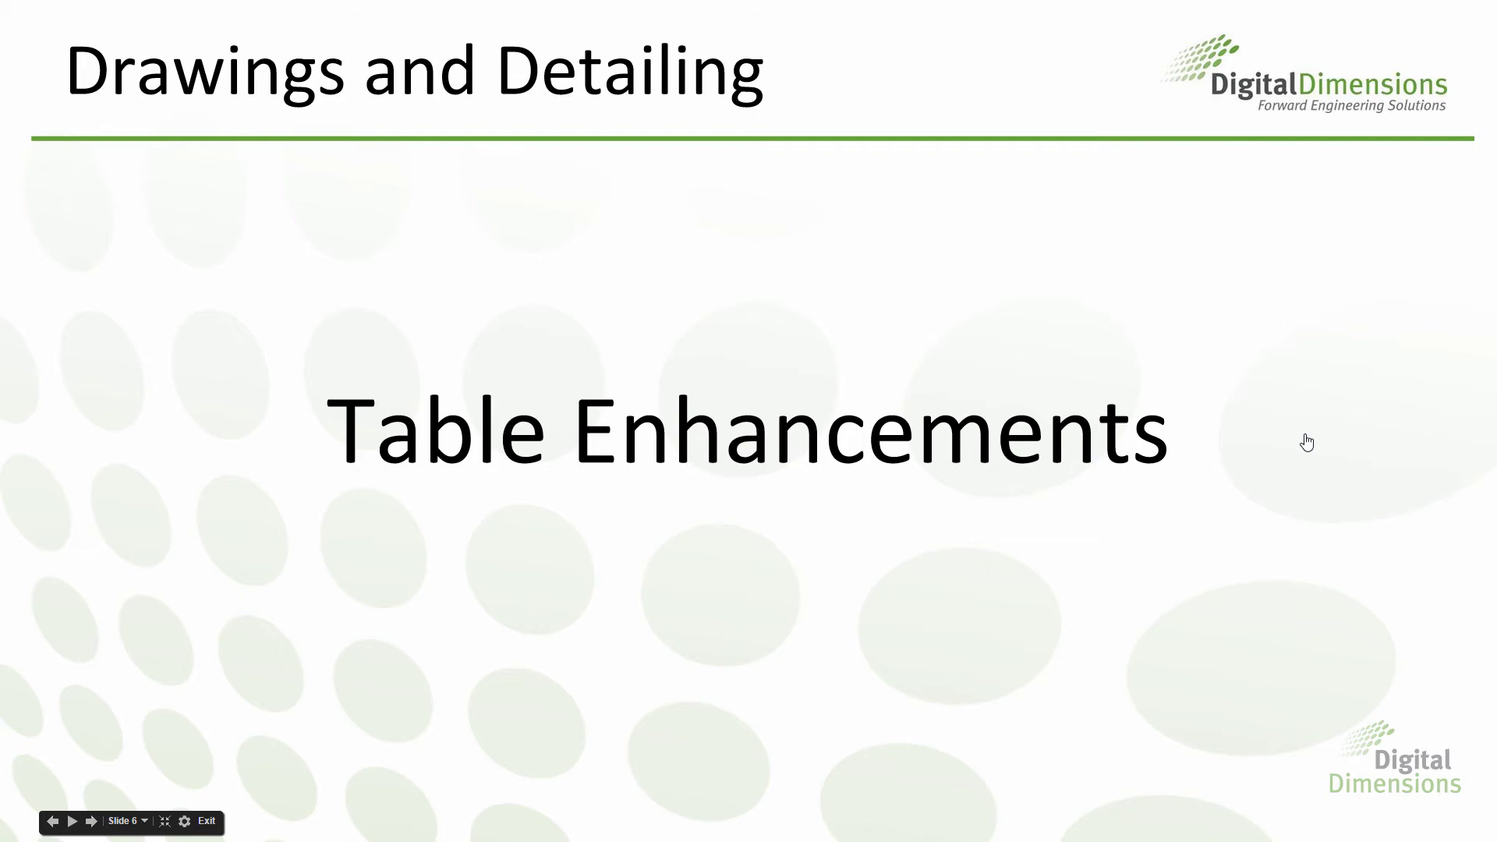
- Return to the 62058 drawing in SOLIDWORKS and cancel saving the bill of materials table as a template
key("alt+Tab")
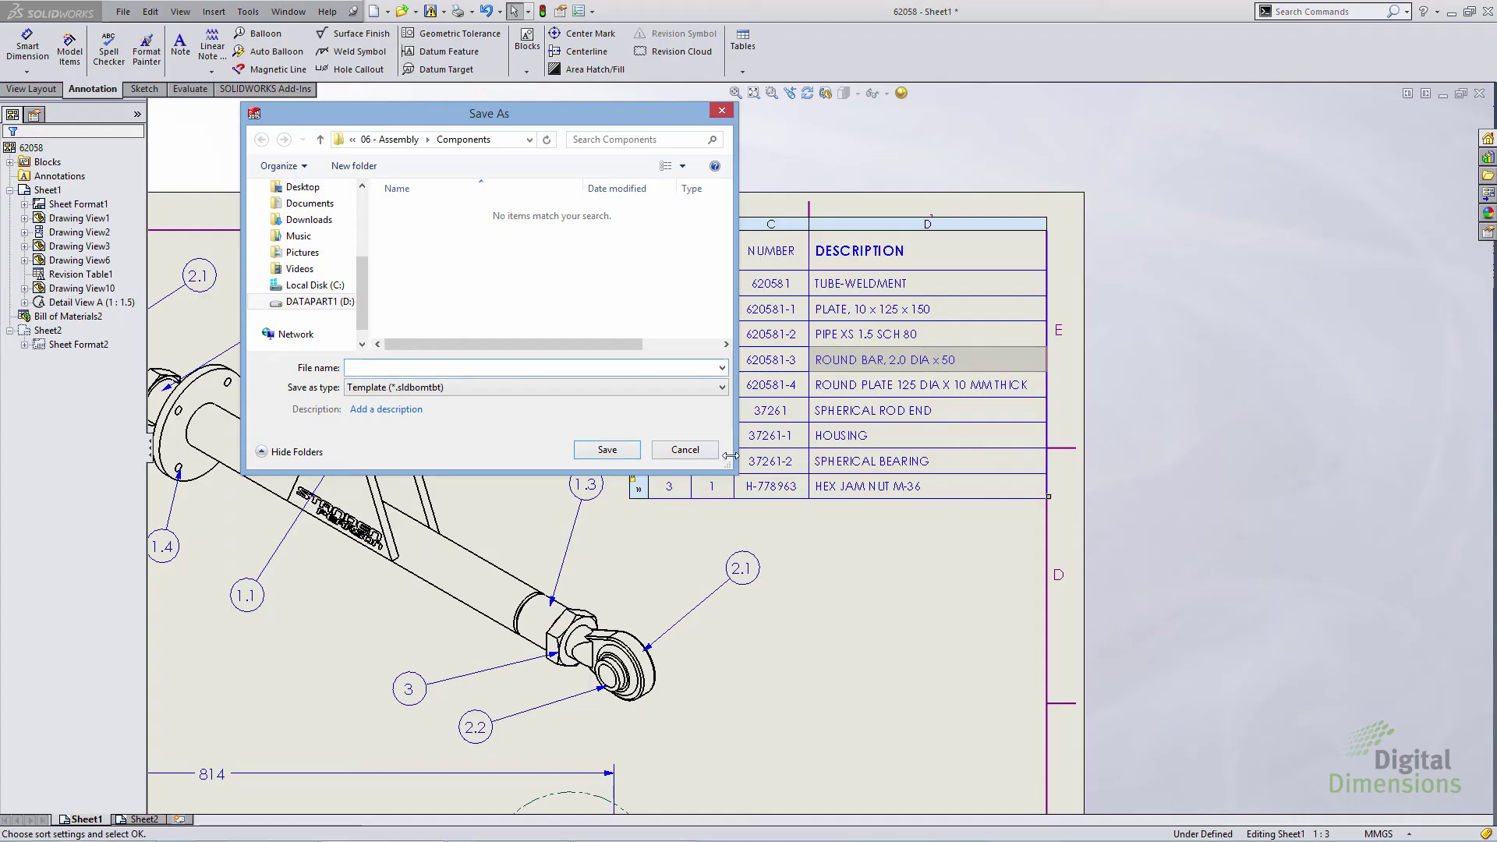
left_click(682, 451)
left_click(903, 544)
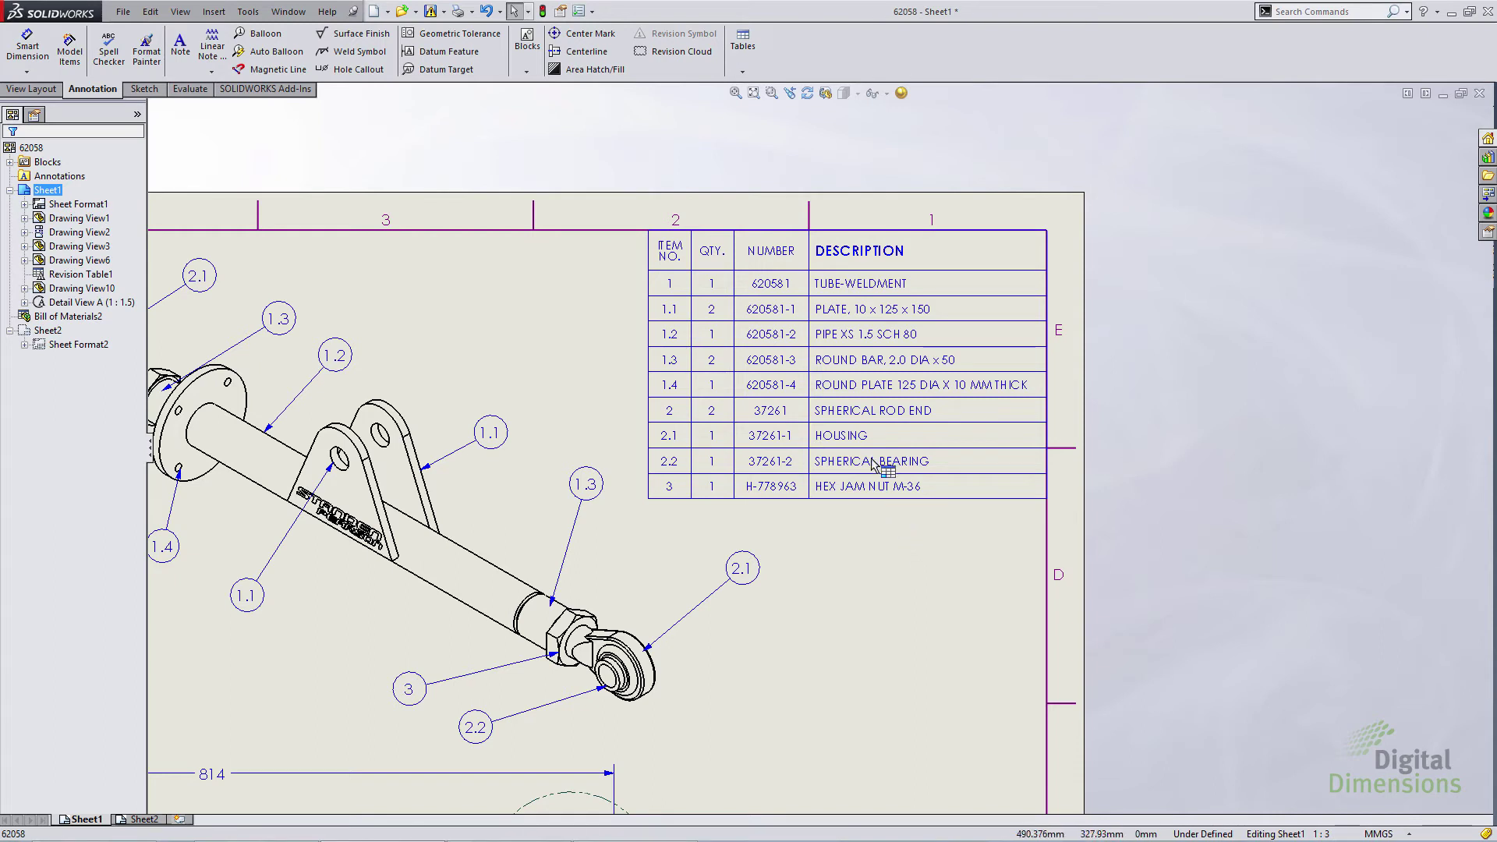
- Apply a continuous Horizontal Auto Split to the bill of materials with a maximum of 12 rows and horizontal alignment
right_click(844, 361)
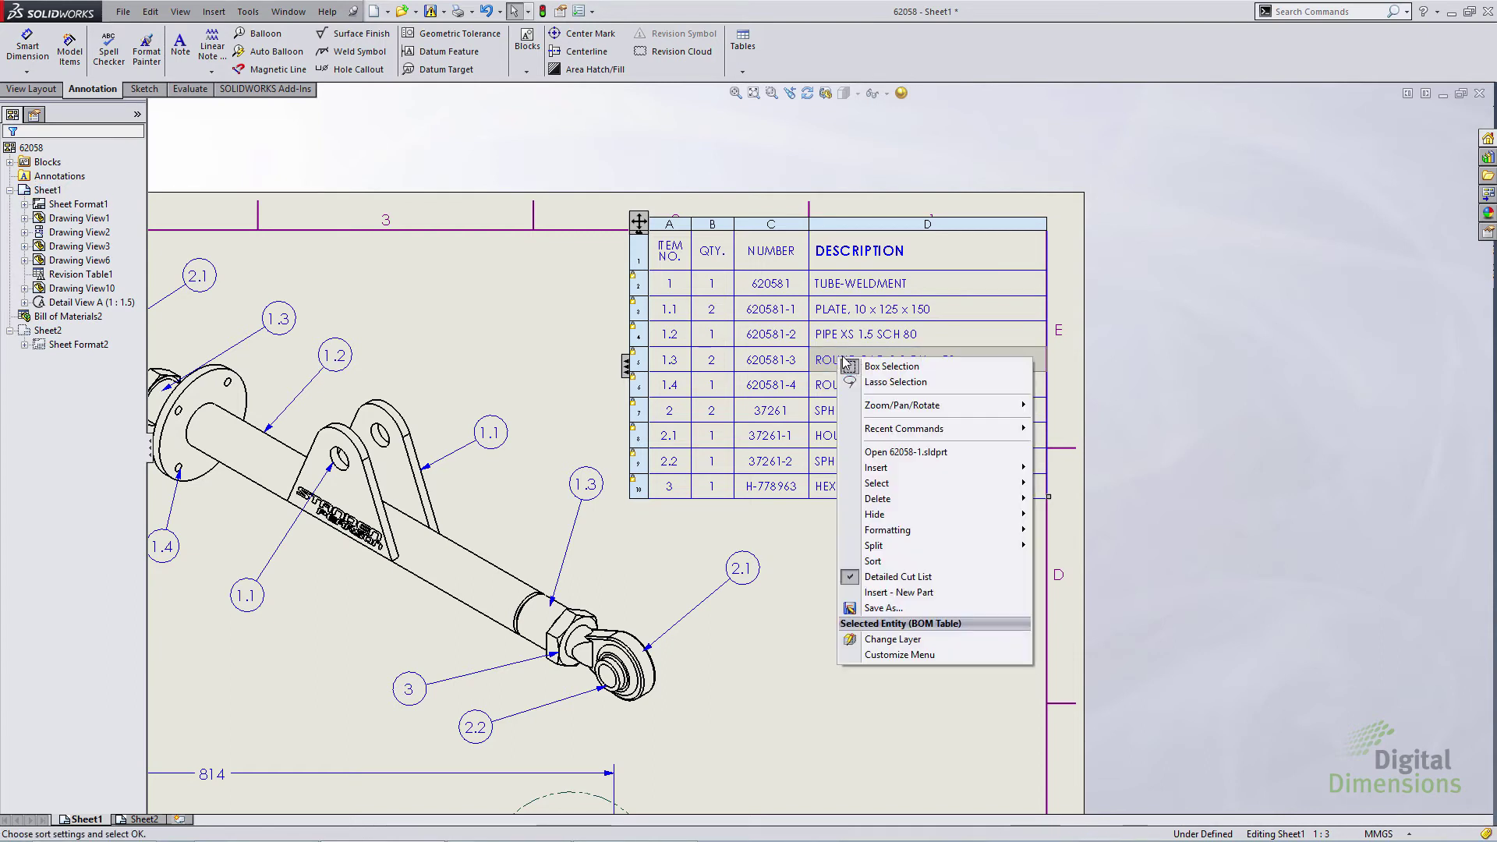
mouse_move(878, 549)
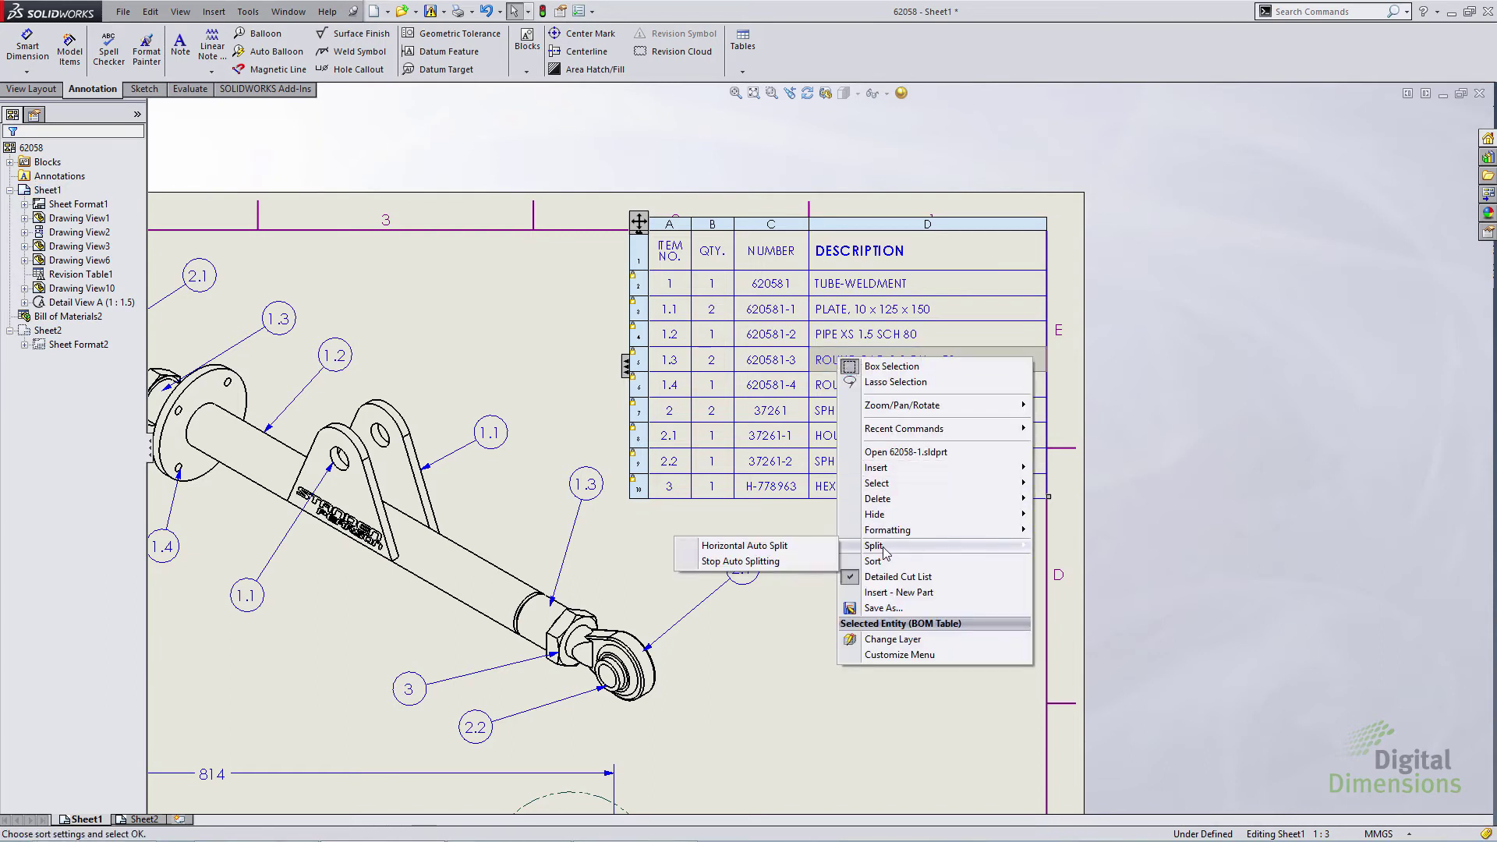
left_click(775, 546)
left_click_drag(700, 343, 704, 329)
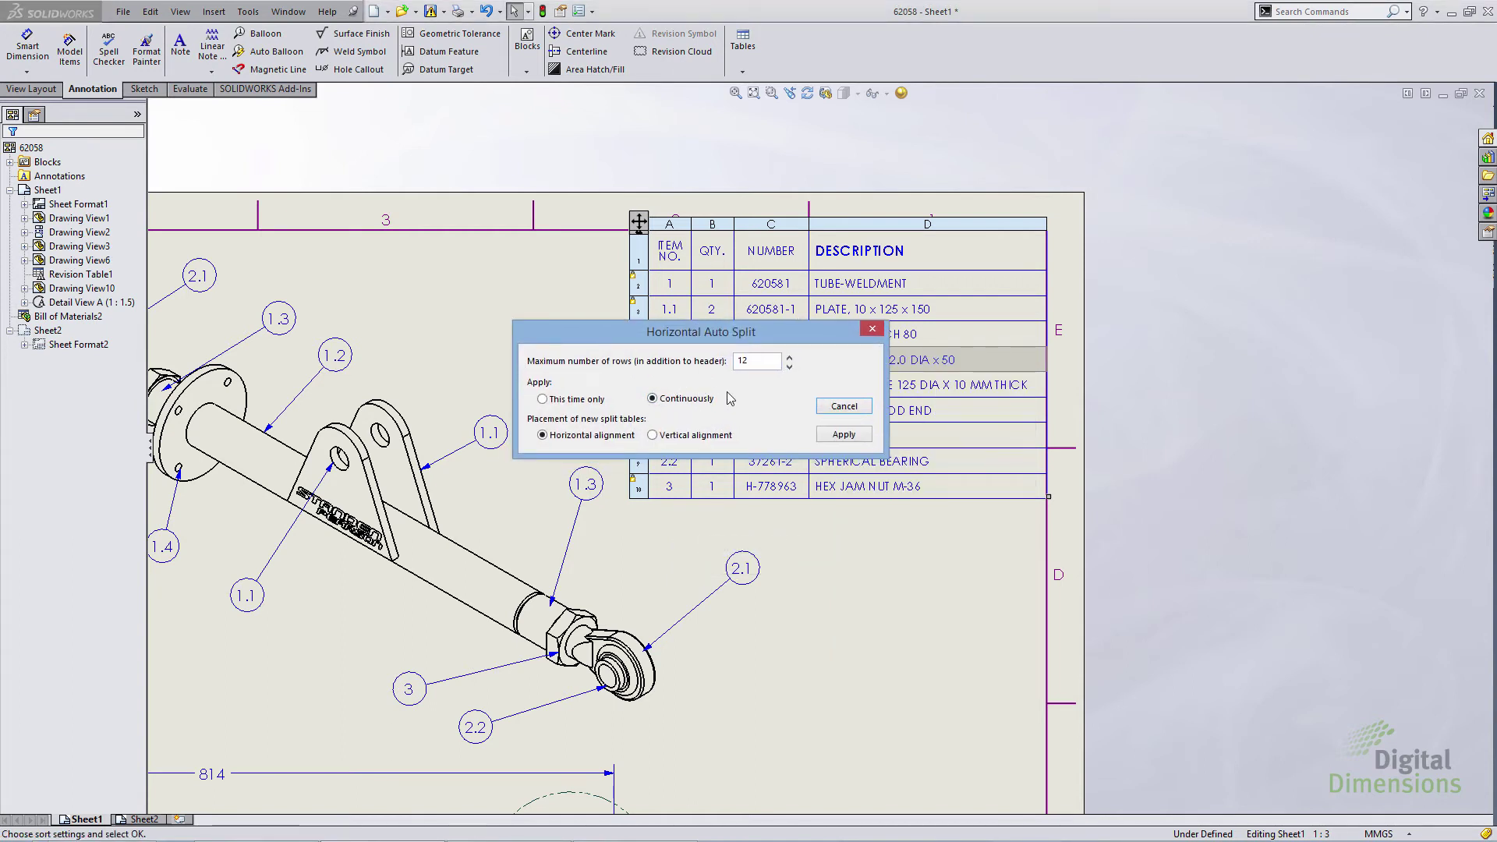
left_click_drag(753, 361, 721, 361)
left_click(842, 437)
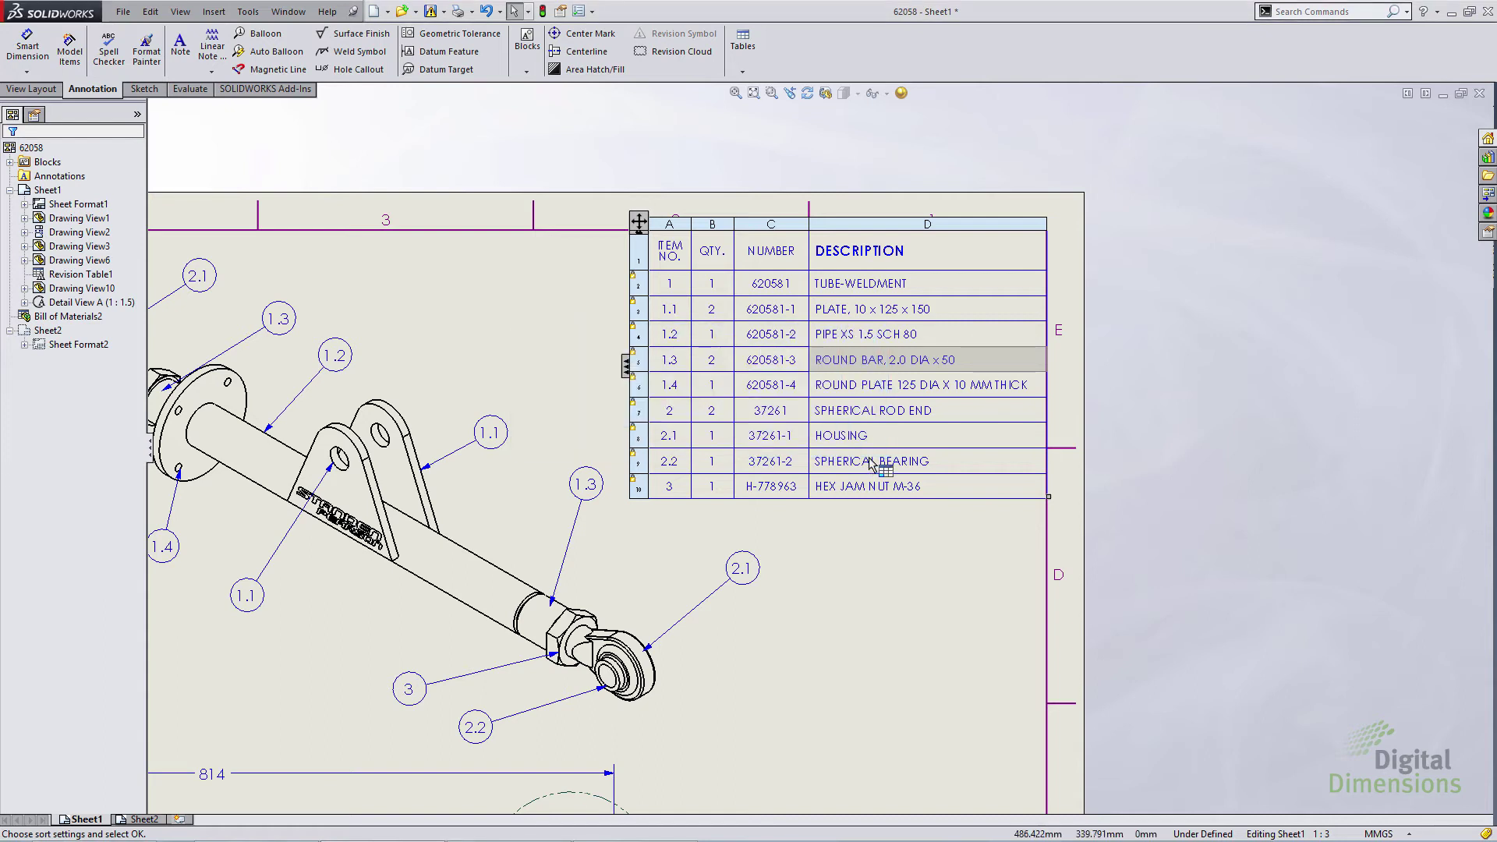
- Review the file type choice for saving the bill of materials table and cancel without saving
right_click(850, 365)
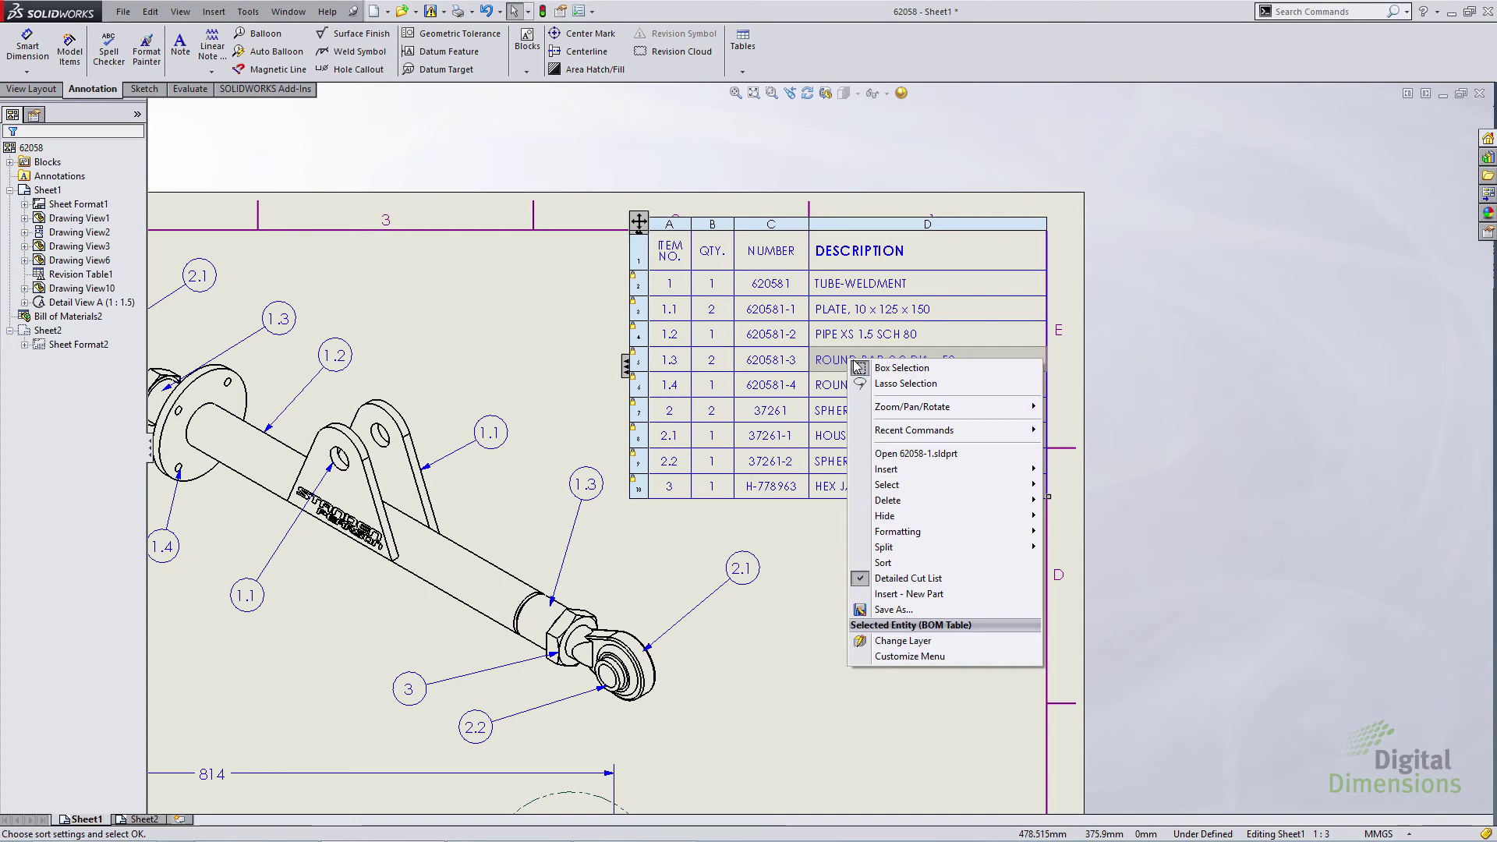
left_click(888, 610)
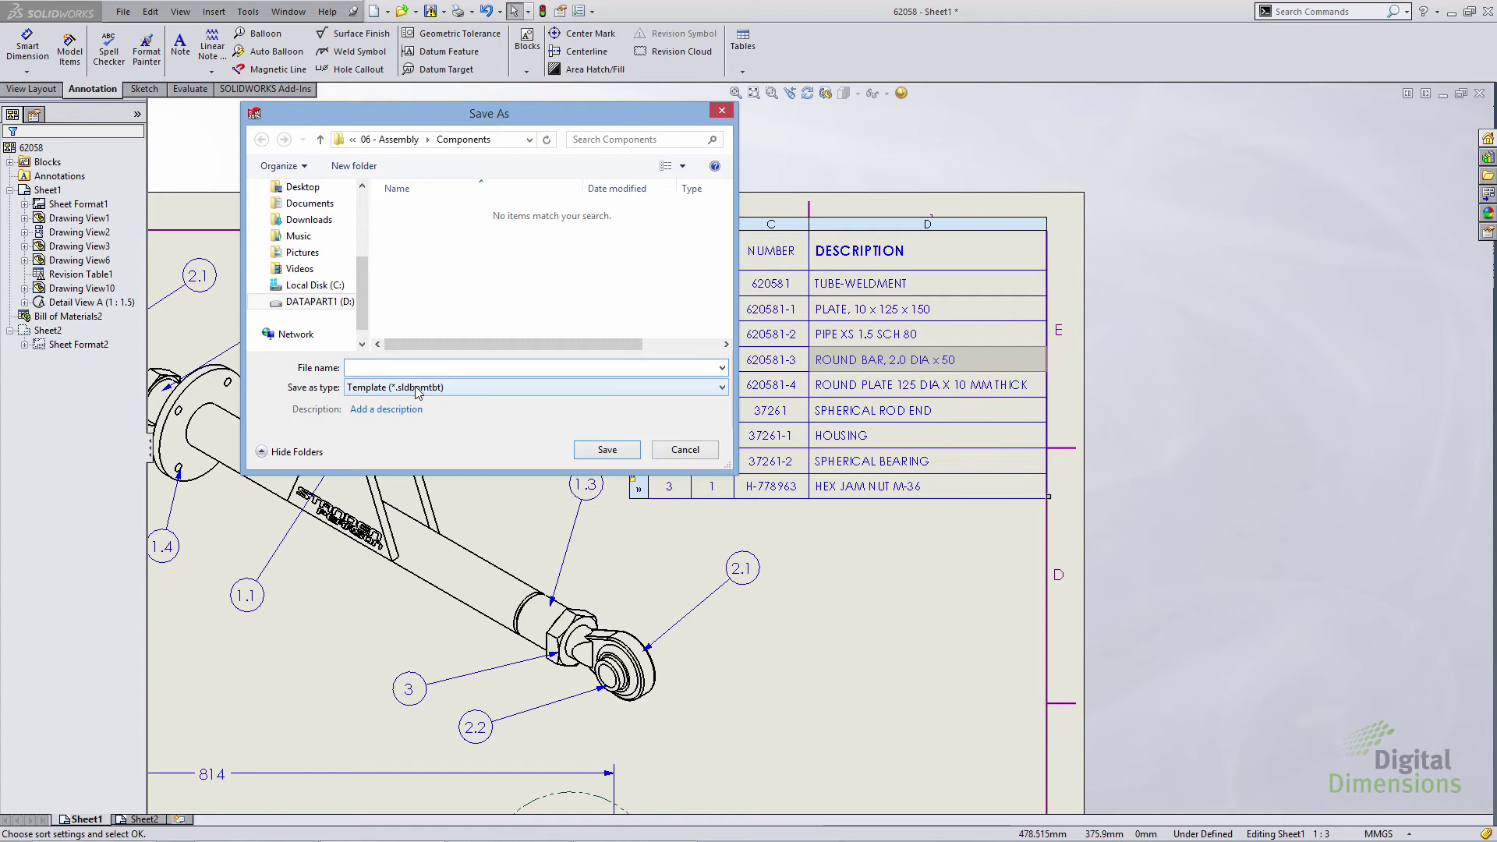
left_click(677, 449)
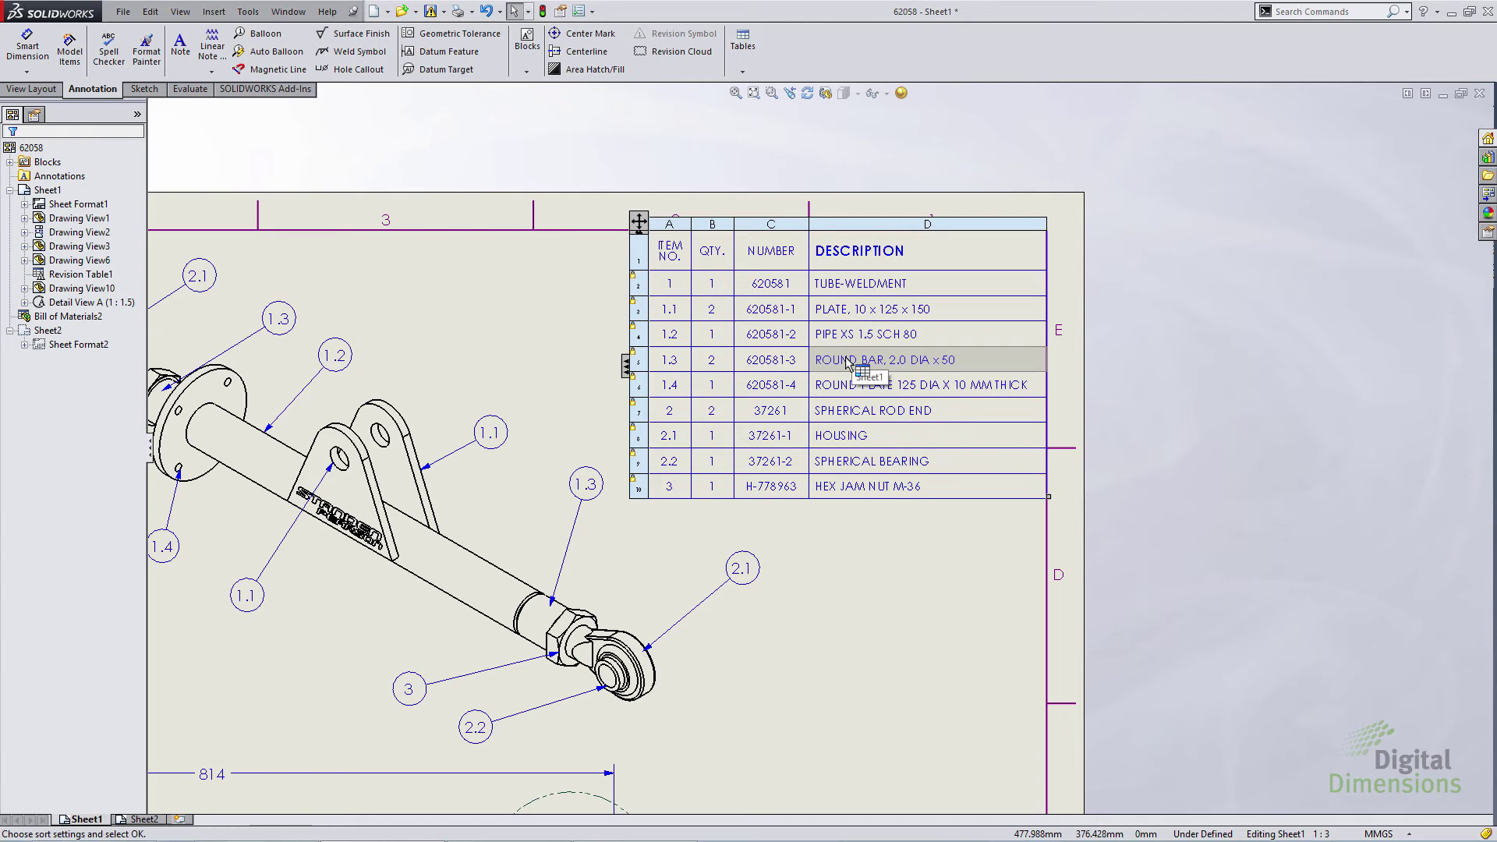
- Sort the bill of materials by NUMBER in ascending order using the Literal method
right_click(788, 360)
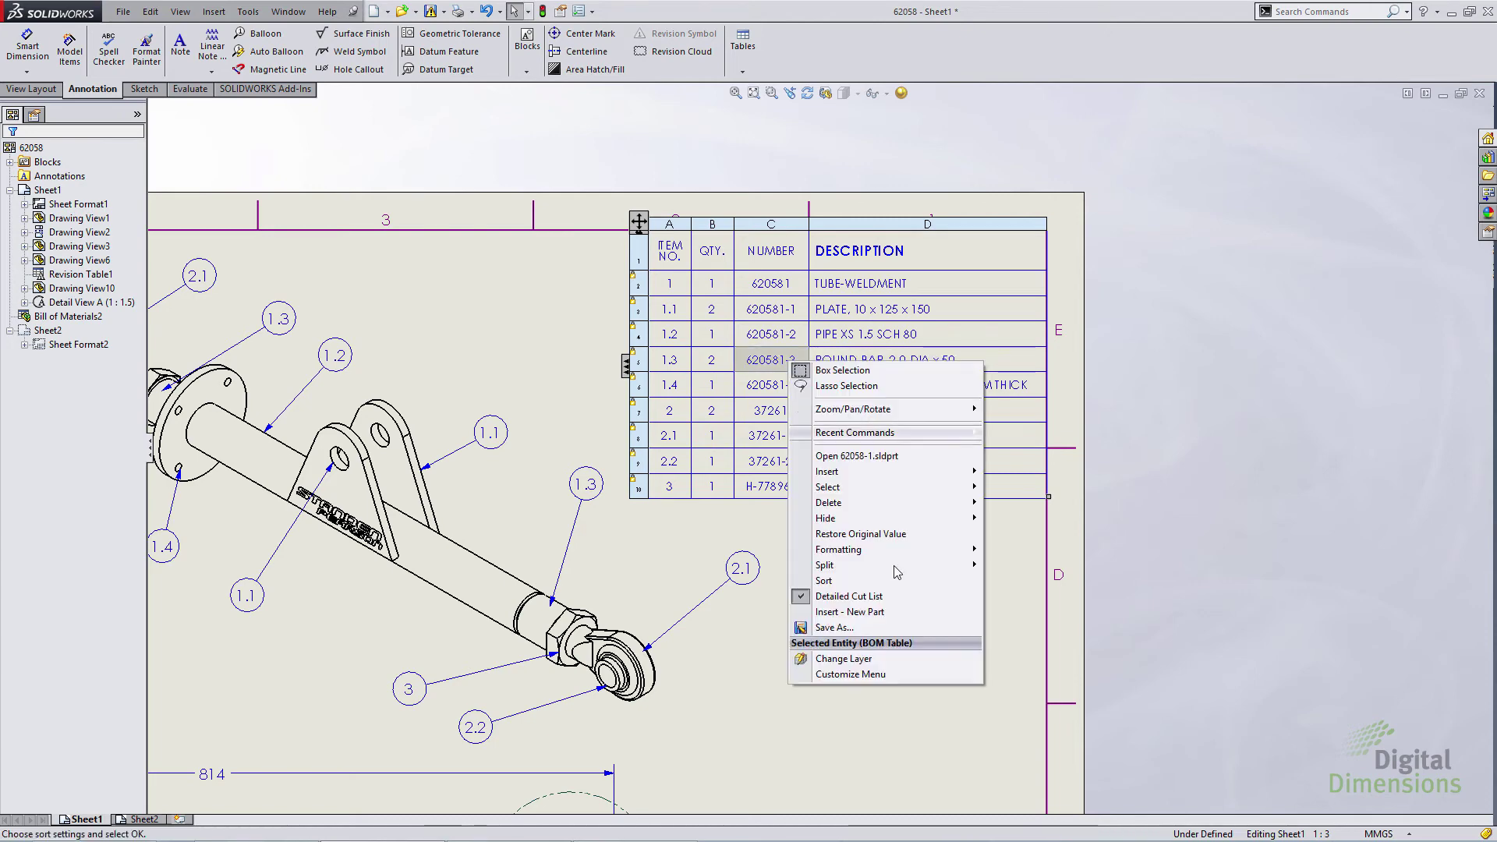
left_click(834, 582)
left_click_drag(805, 204, 831, 178)
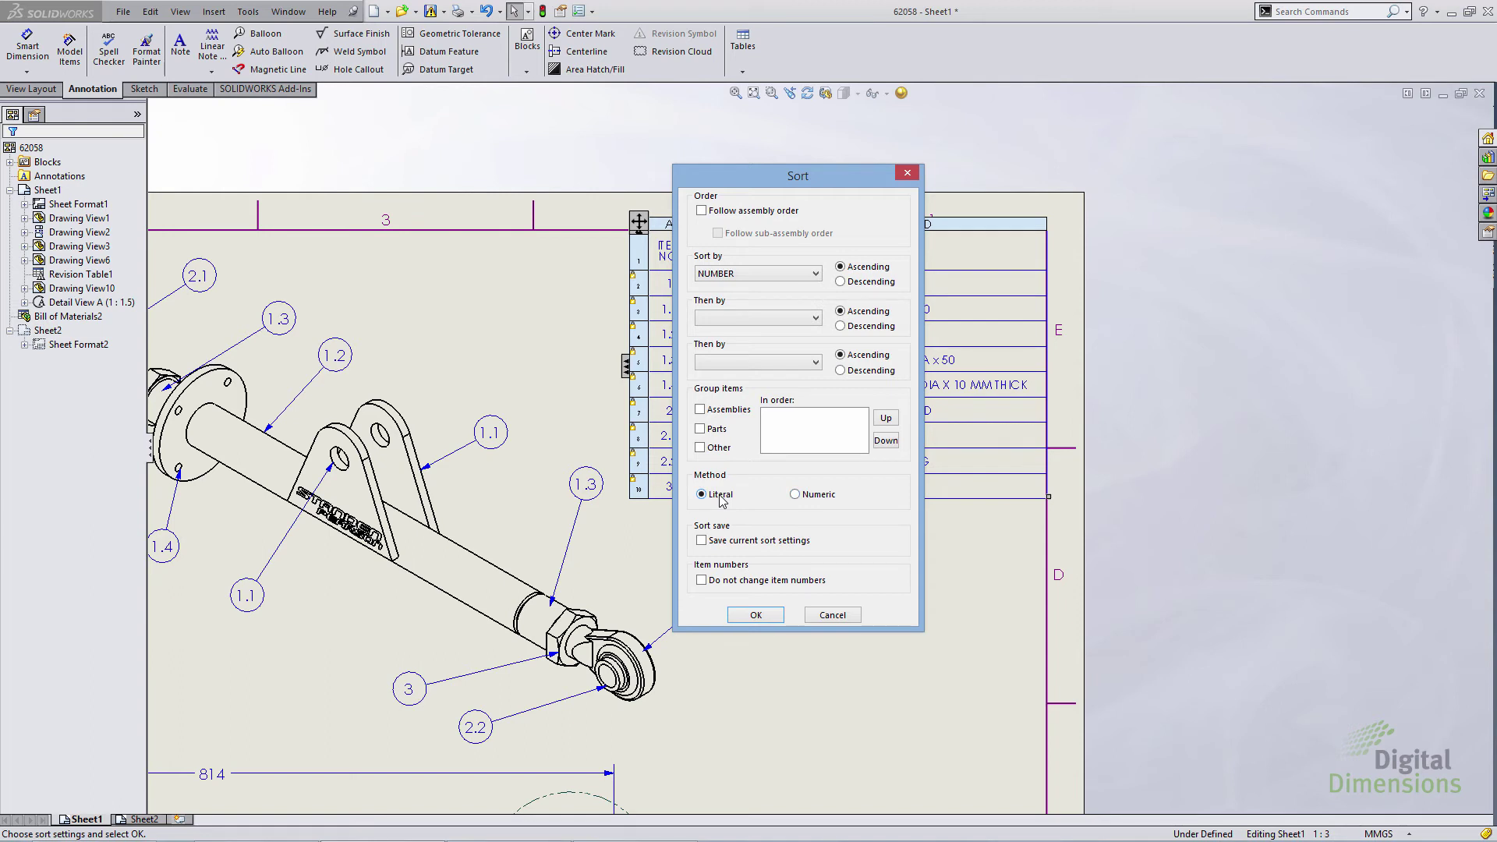
left_click(797, 496)
left_click(723, 495)
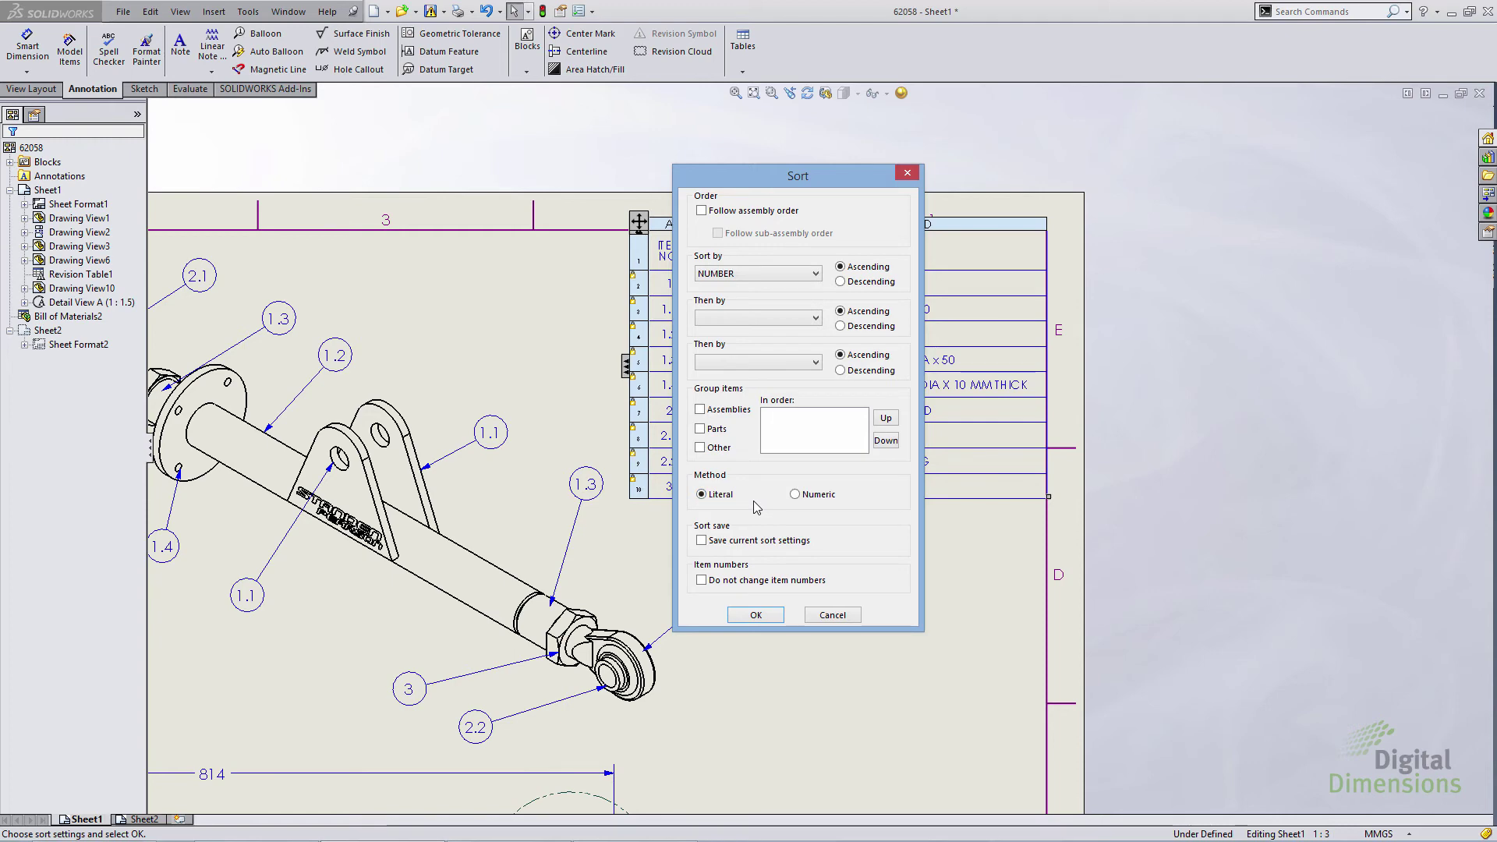
left_click(756, 615)
left_click(840, 583)
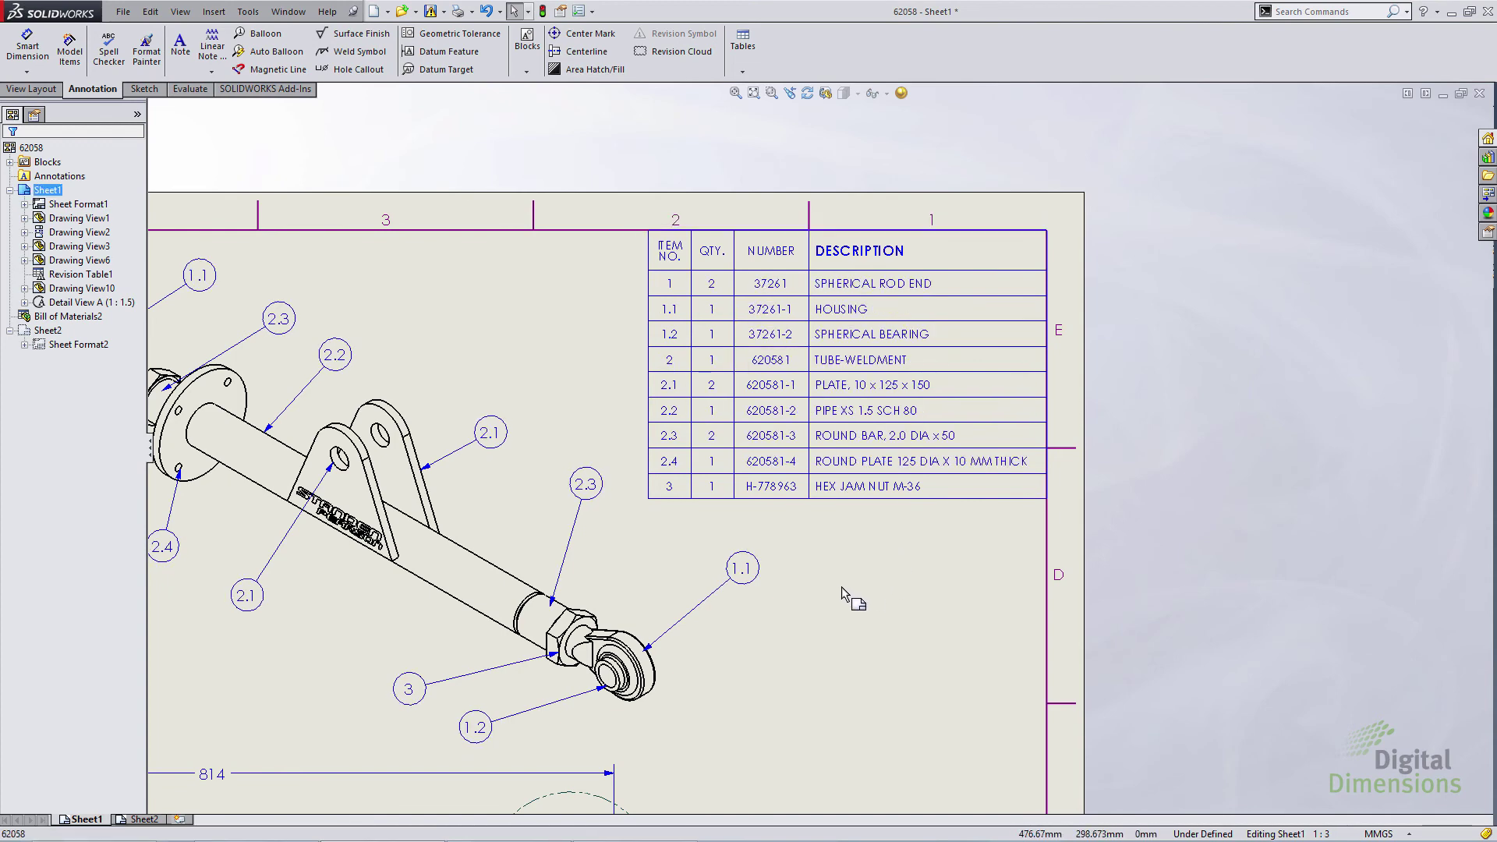
- Add a new revision row to the revision table above the bracket view
scroll(841, 586, "up", 1)
middle_click_drag(817, 563, 1222, 586)
middle_click_drag(590, 494, 946, 556)
scroll(633, 421, "down", 1)
scroll(637, 425, "down", 4)
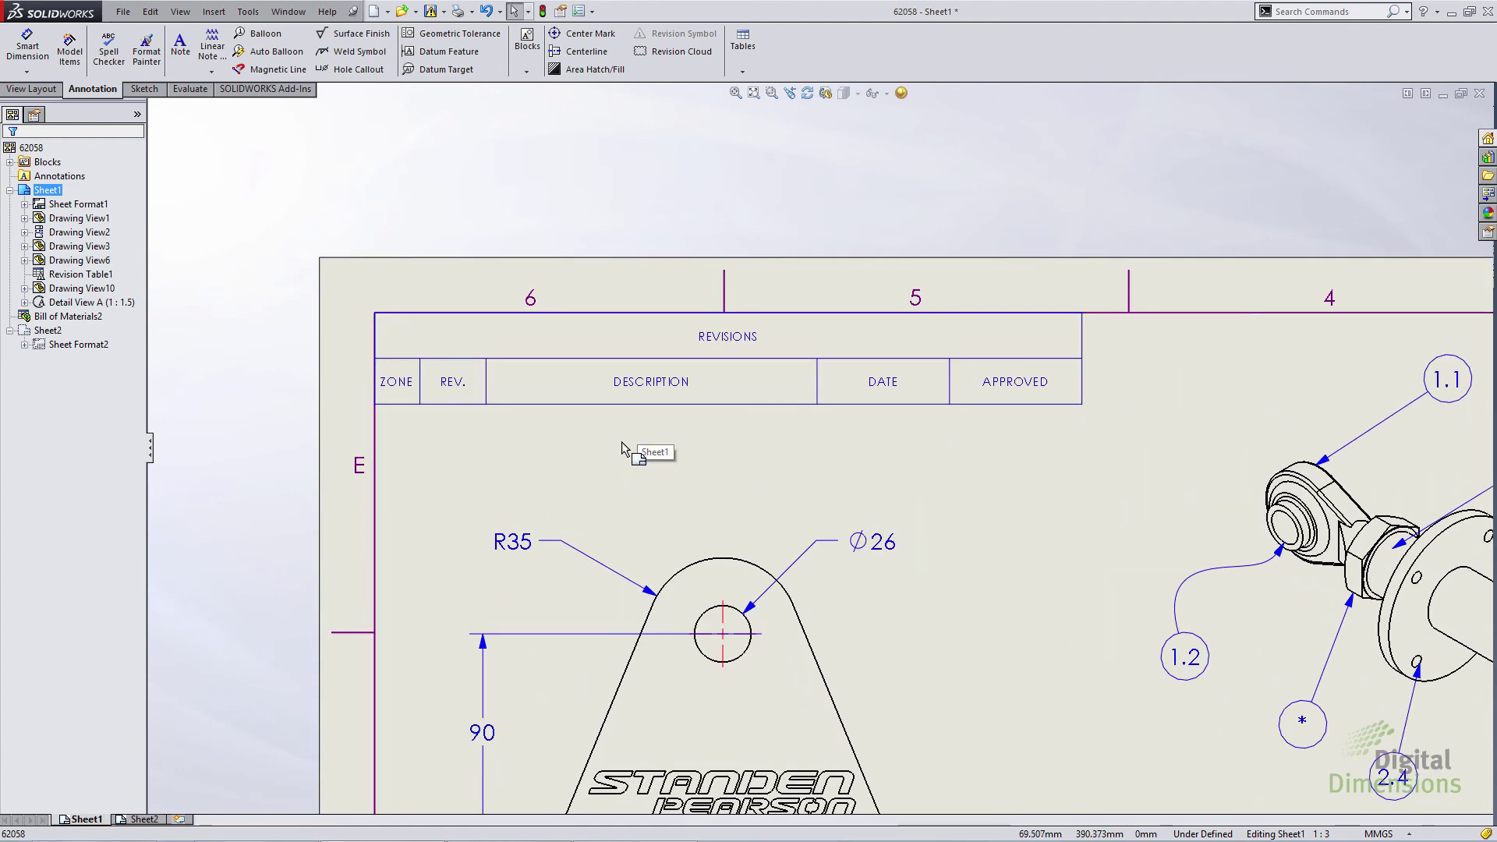
left_click(334, 382)
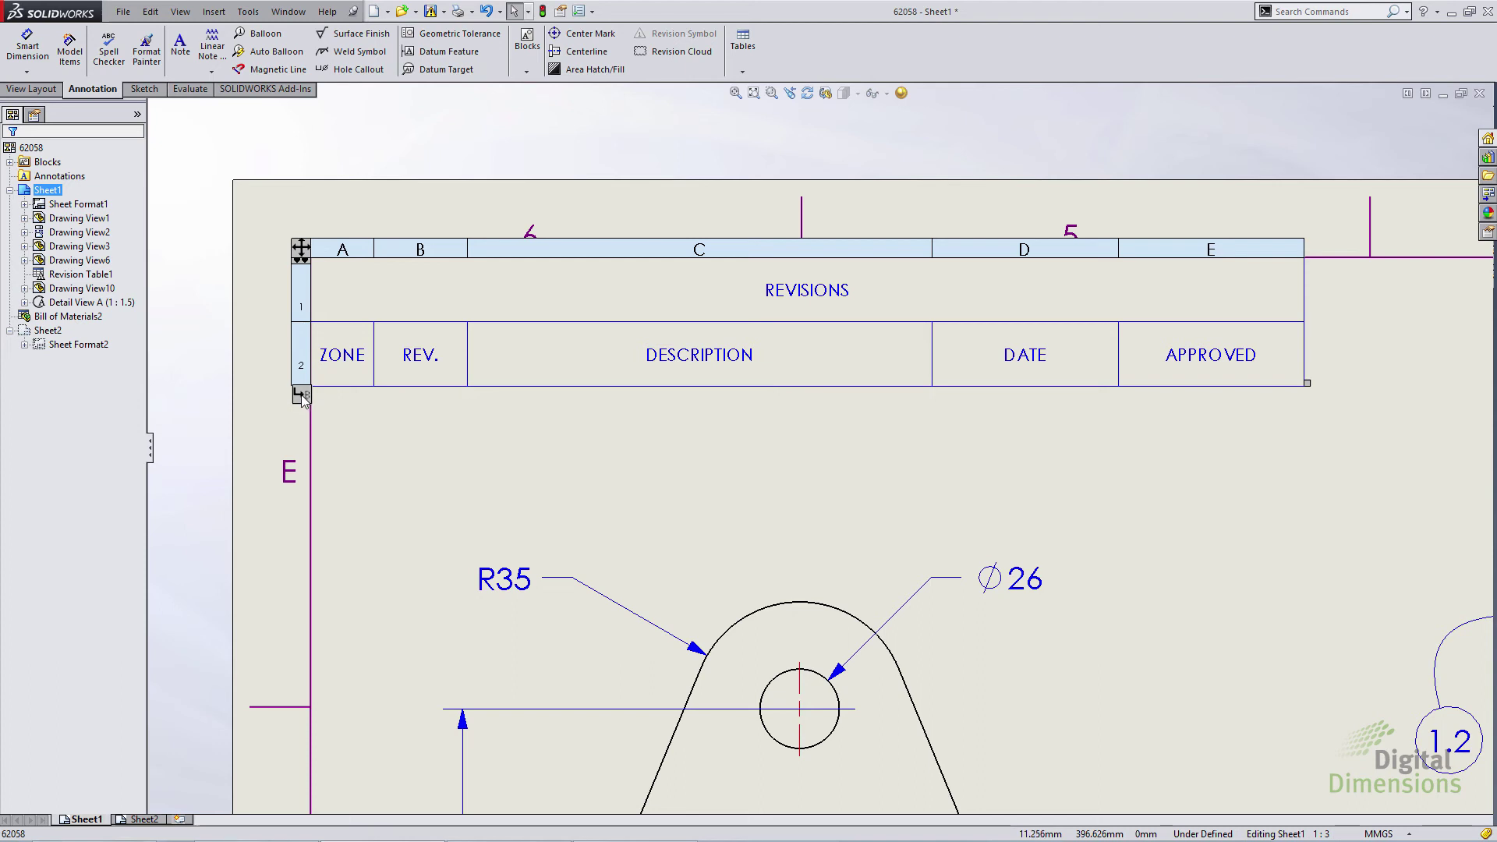
left_click(301, 396)
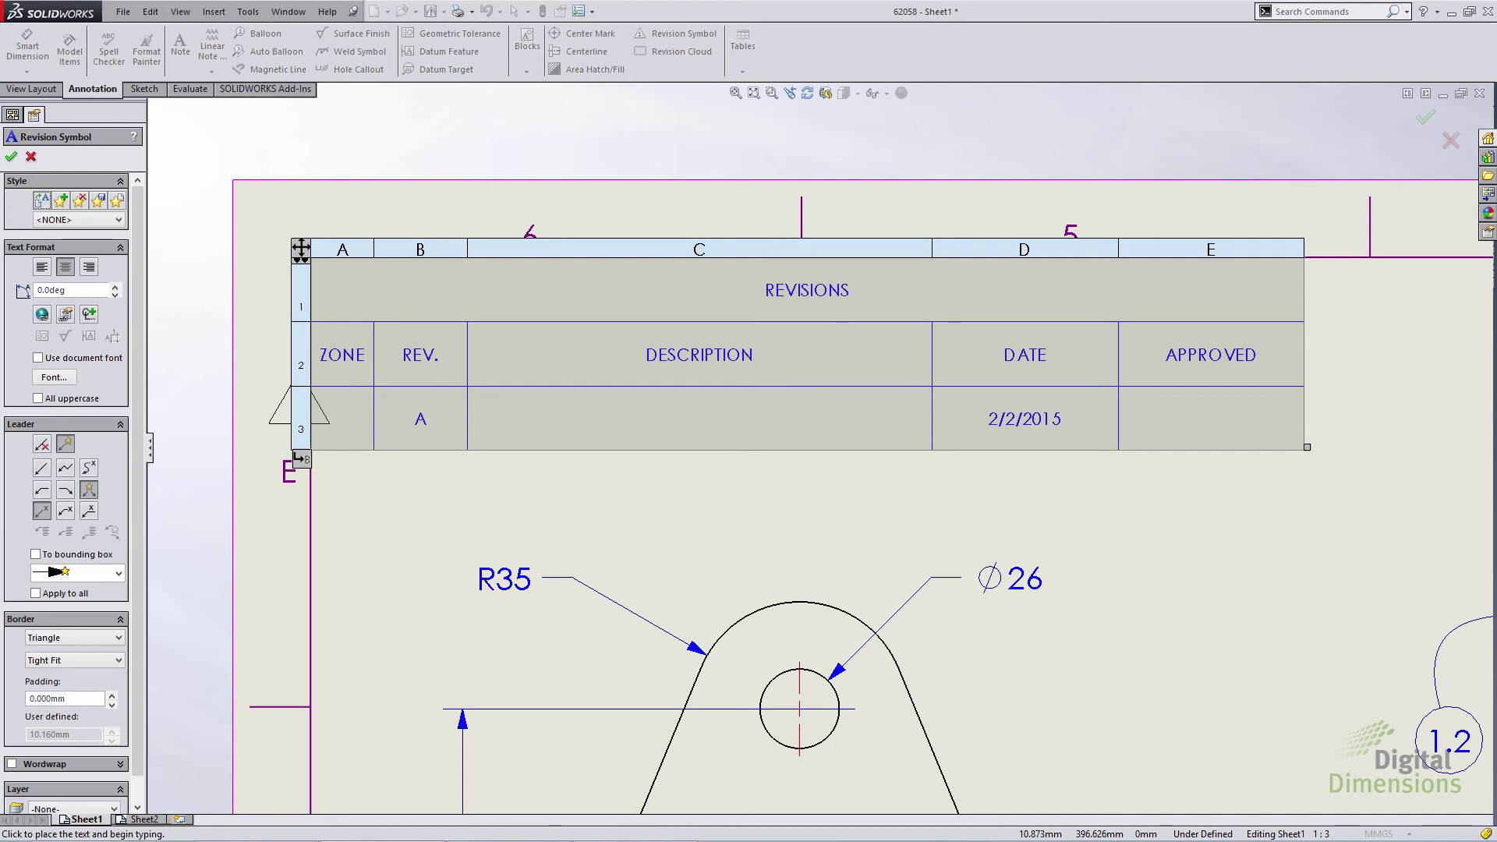
- Place revision symbols beside the bracket's diameter 26 callout and near the lower rod end's 1.1 balloon, and check the revision row's zones
scroll(1122, 546, "up", 3)
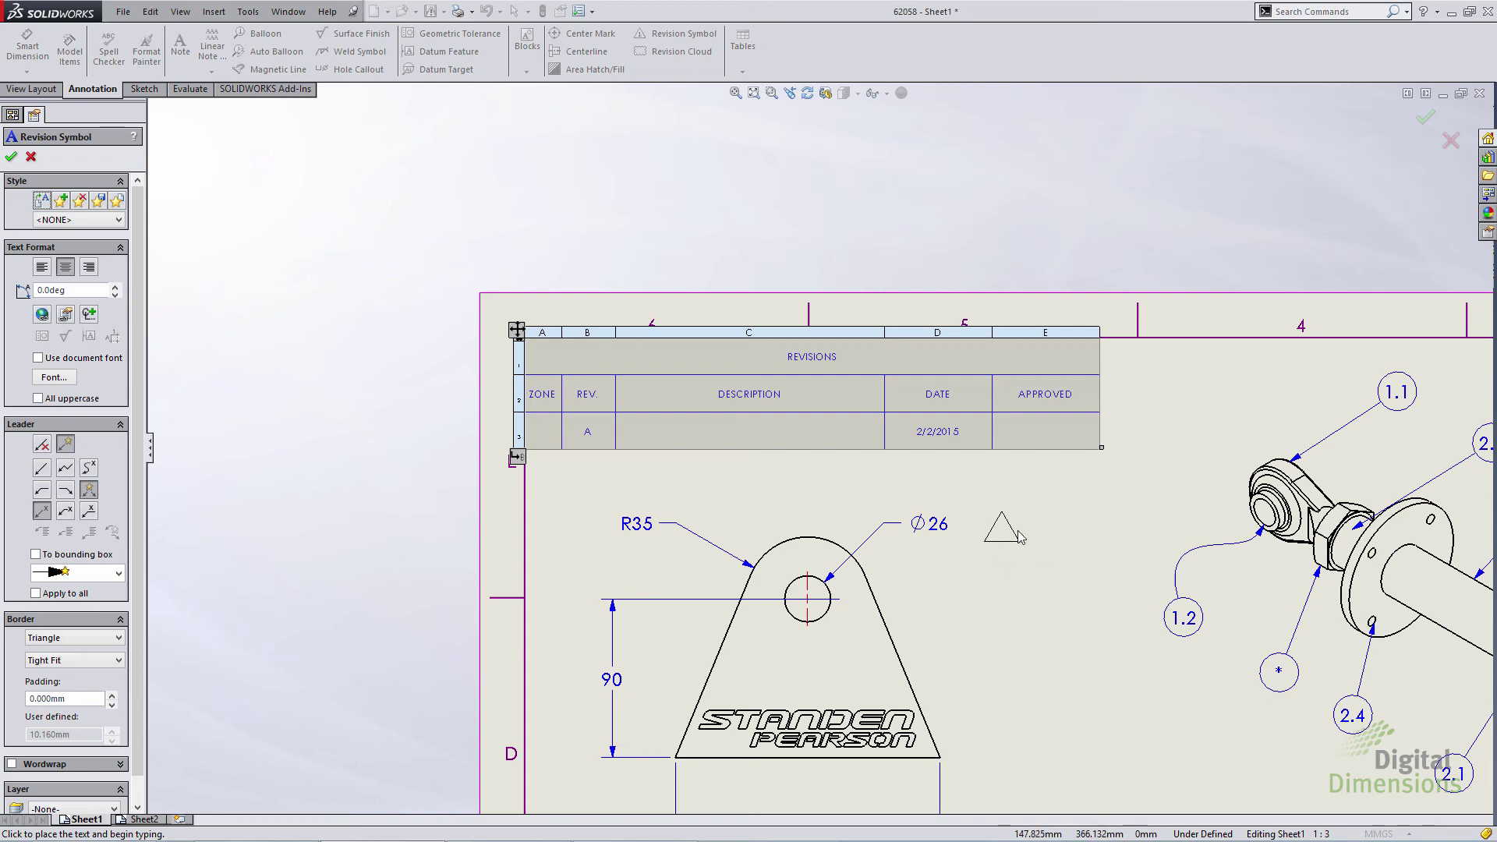
left_click(1013, 531)
scroll(1068, 599, "up", 5)
scroll(1319, 555, "down", 3)
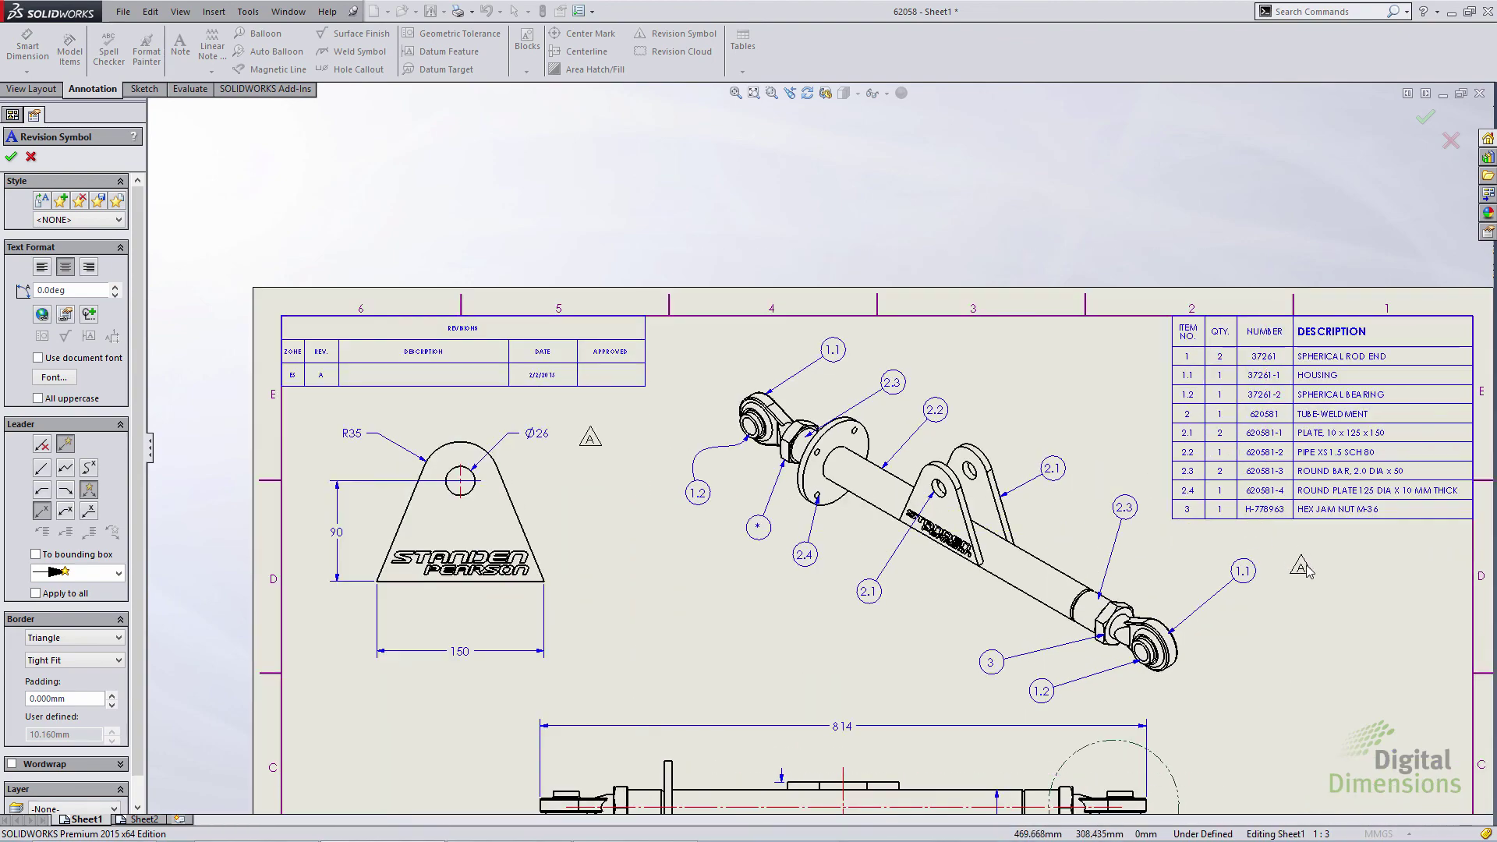
left_click(1319, 567)
key("Escape")
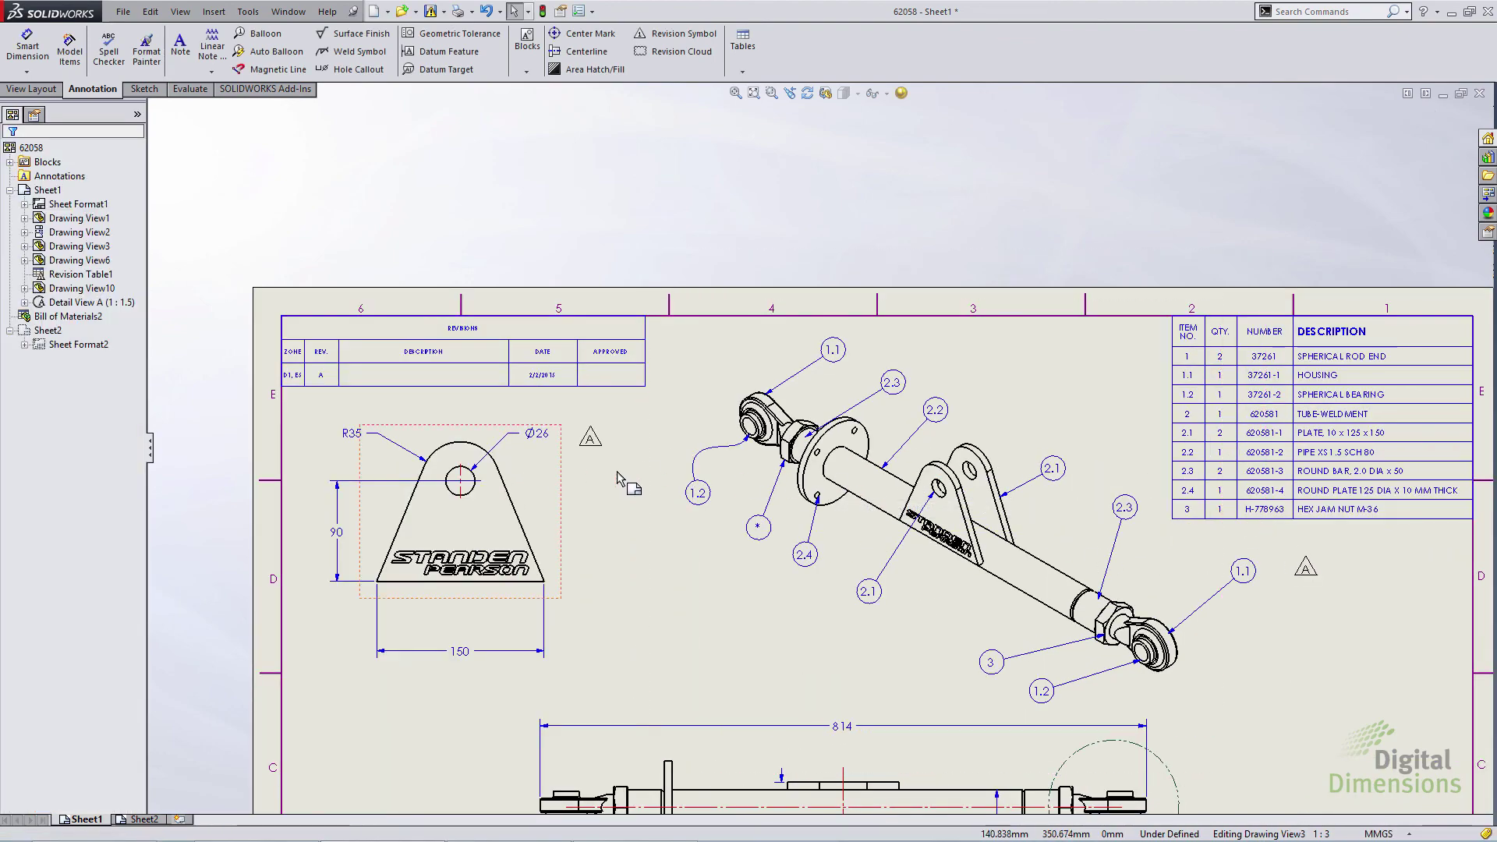
scroll(621, 478, "up", 2)
scroll(569, 402, "down", 5)
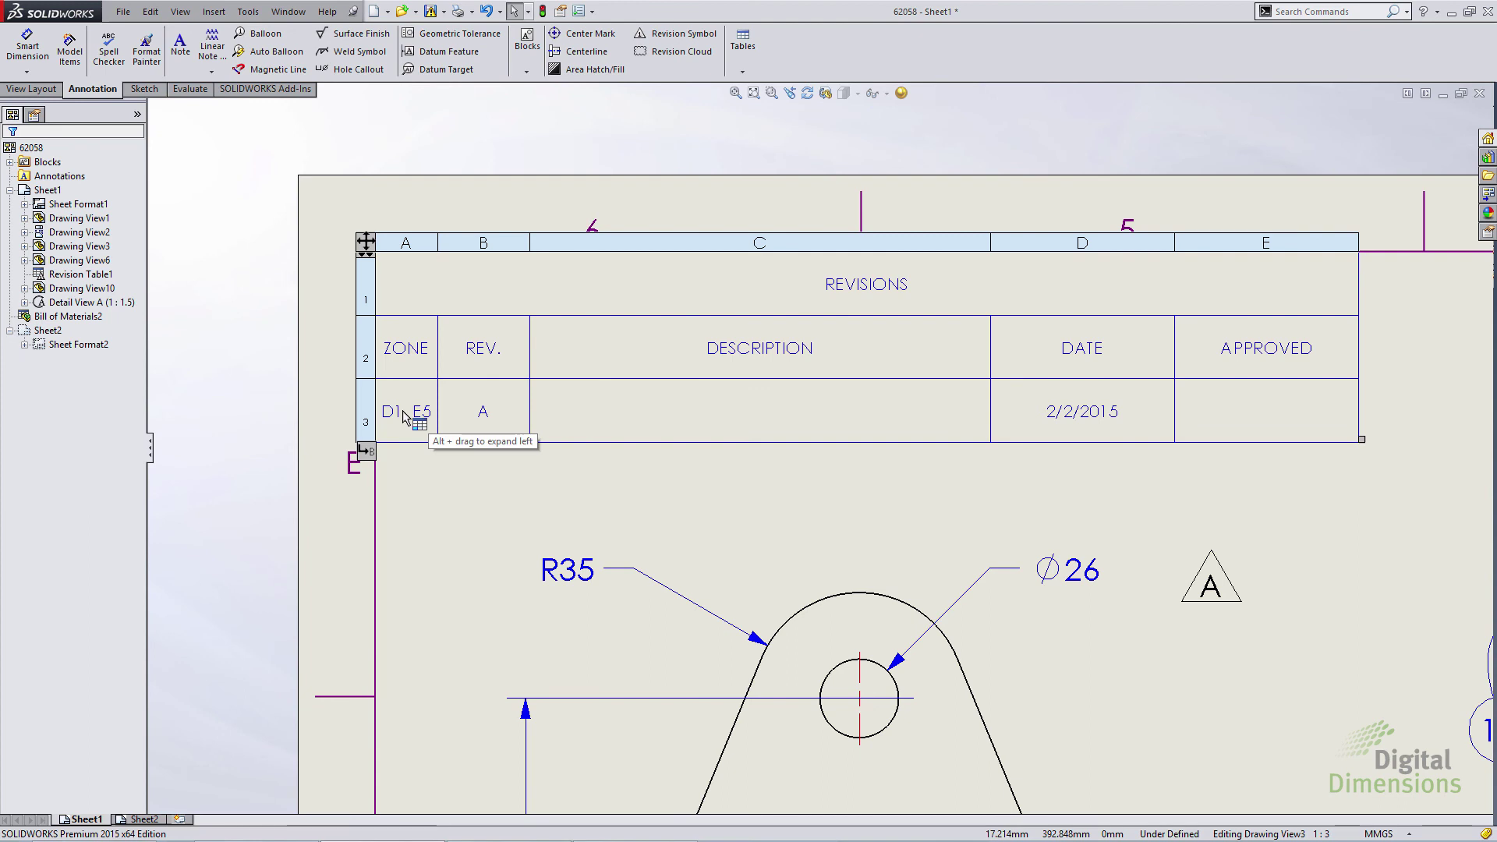
left_click(792, 461)
scroll(783, 456, "up", 2)
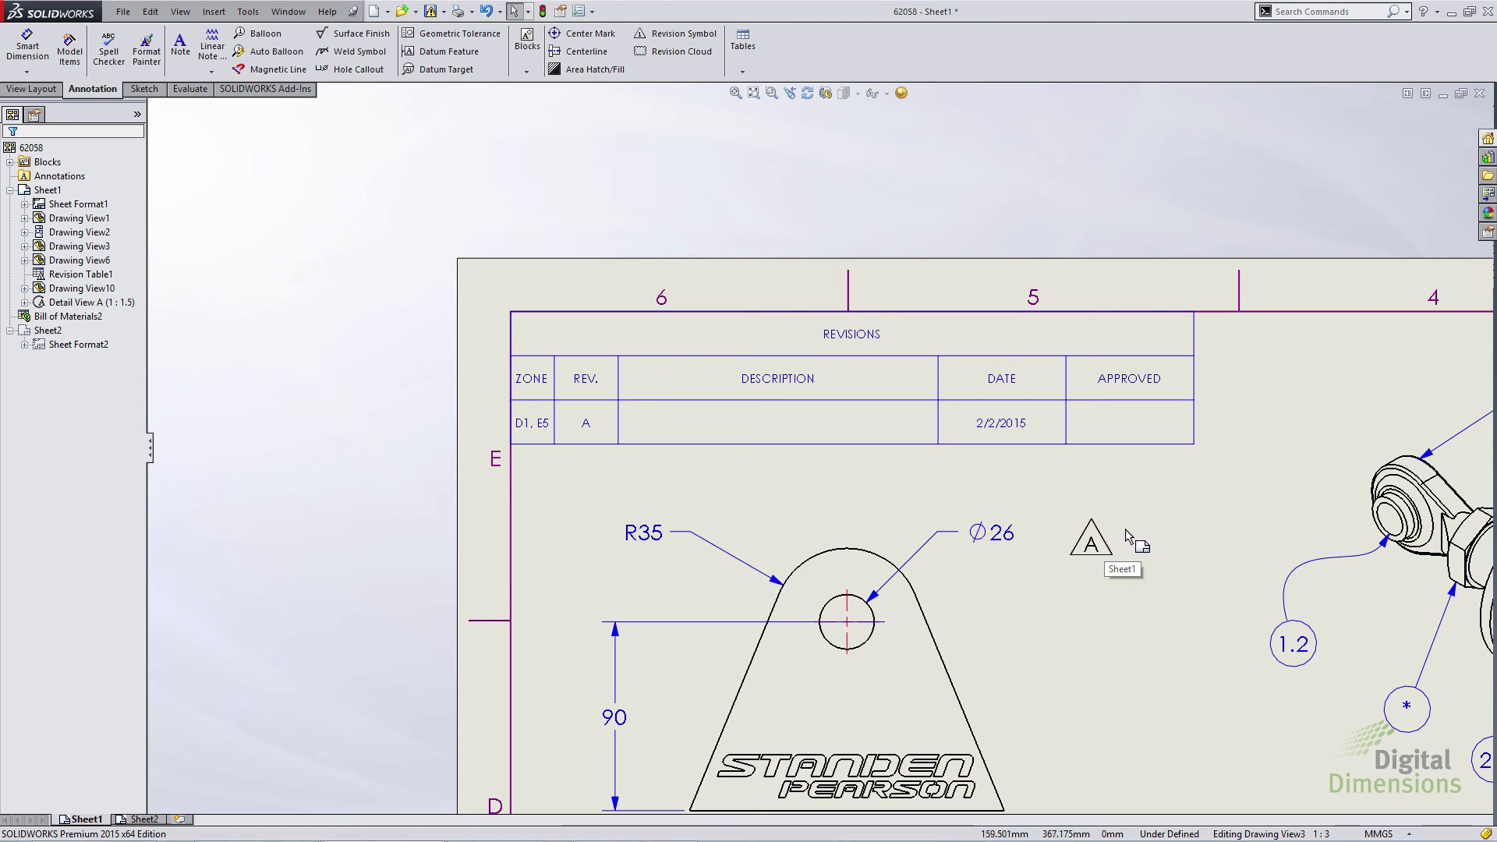
- Review the "Enable symbol when adding new revision" setting in the Drawings system options and close without changes
left_click(582, 14)
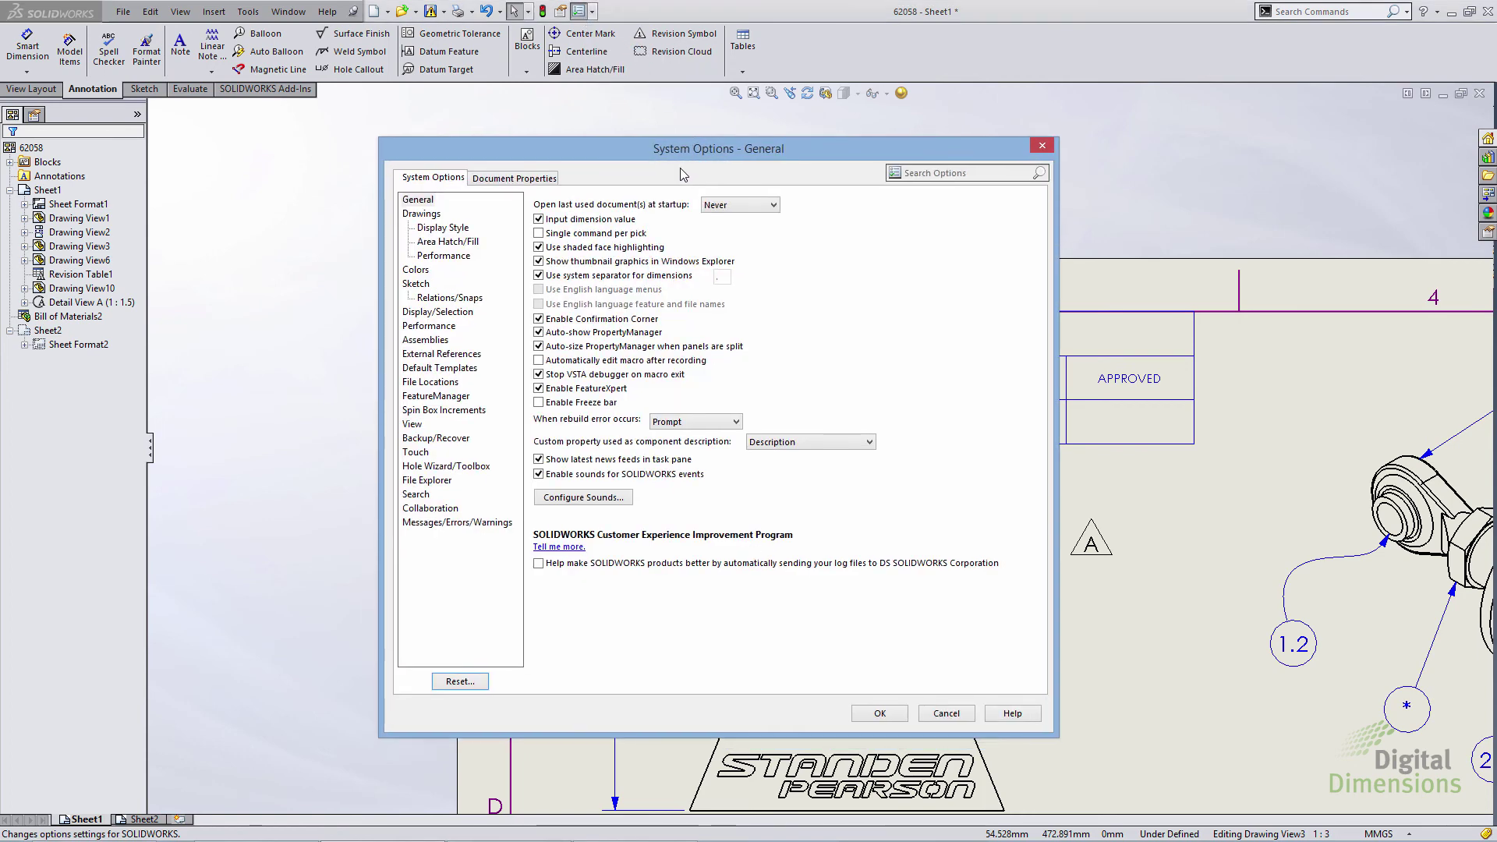
left_click(519, 184)
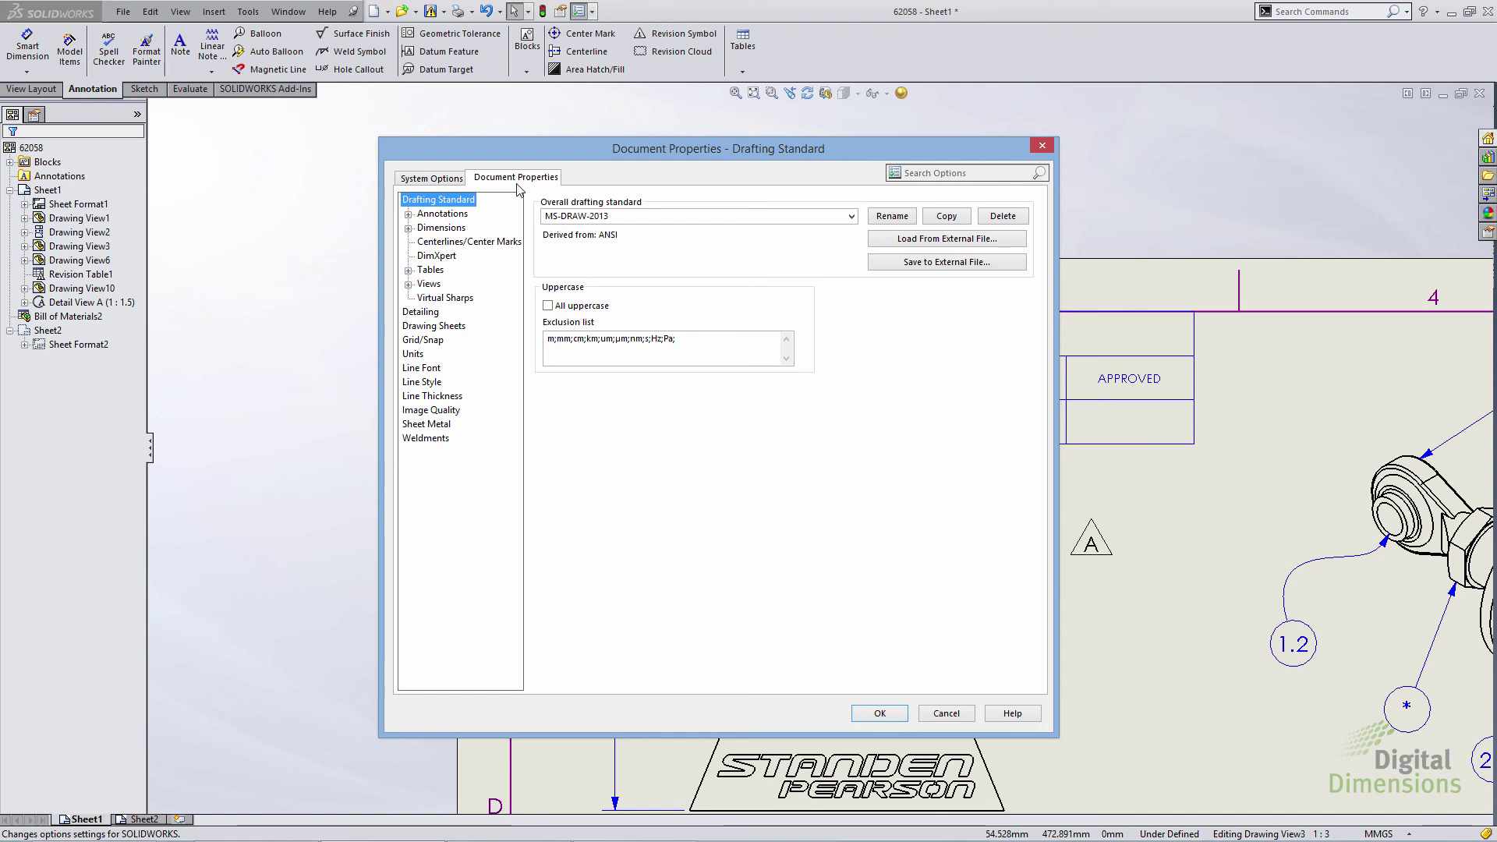
left_click(437, 184)
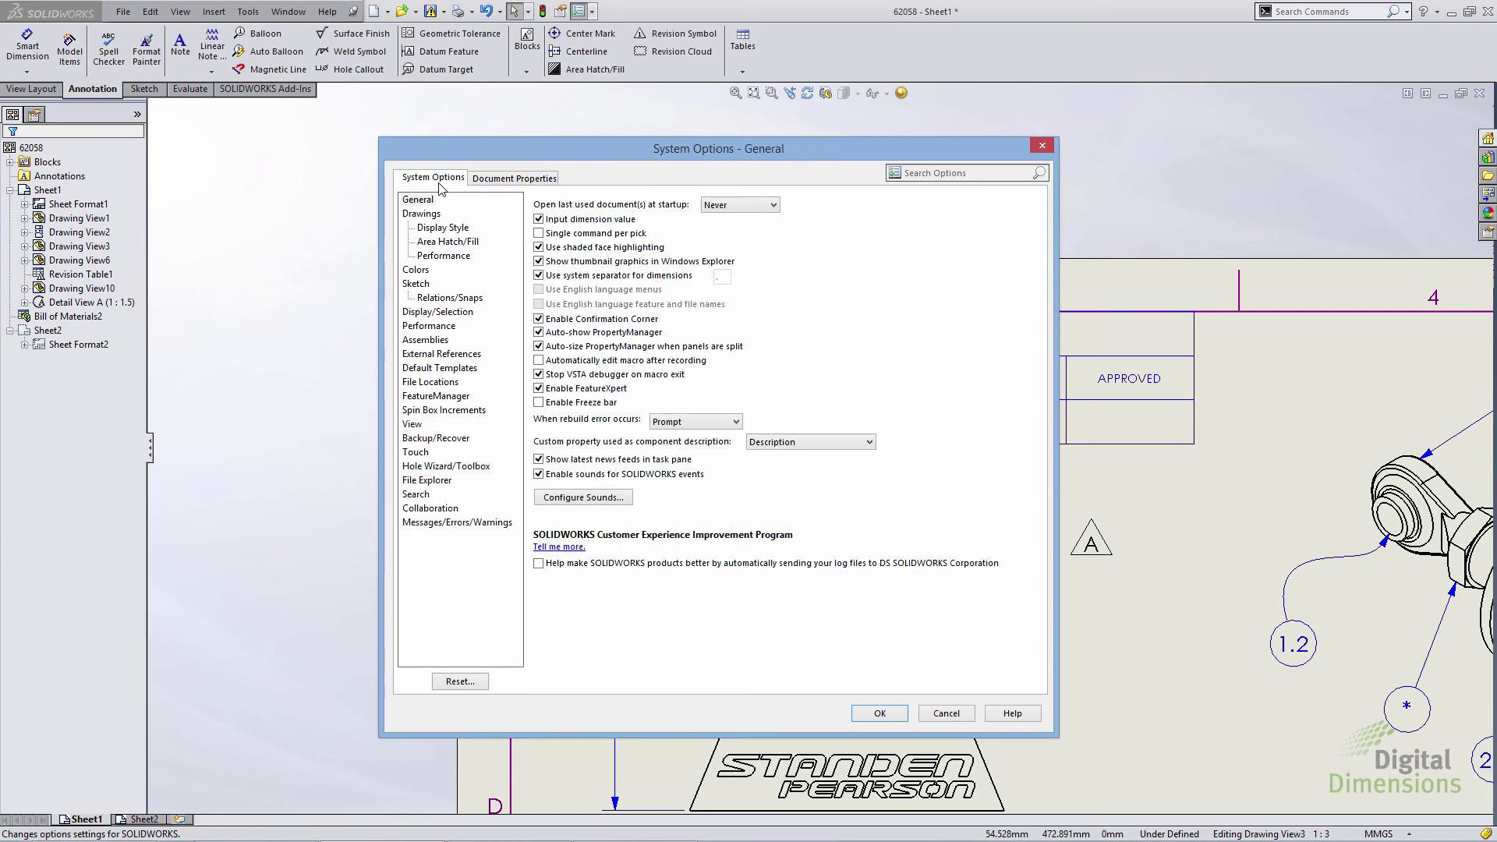
left_click(421, 213)
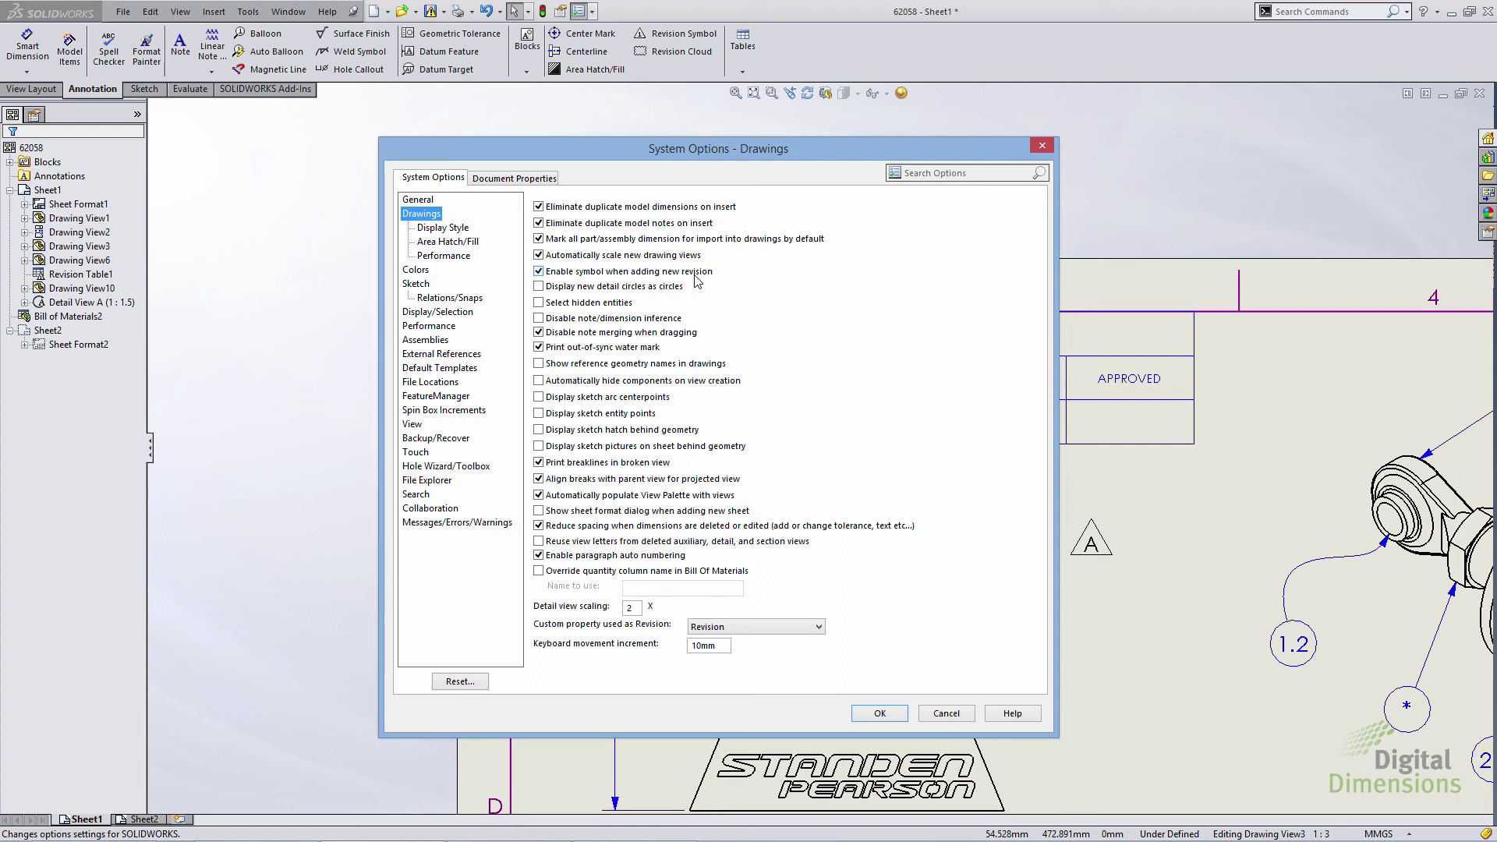
left_click(939, 711)
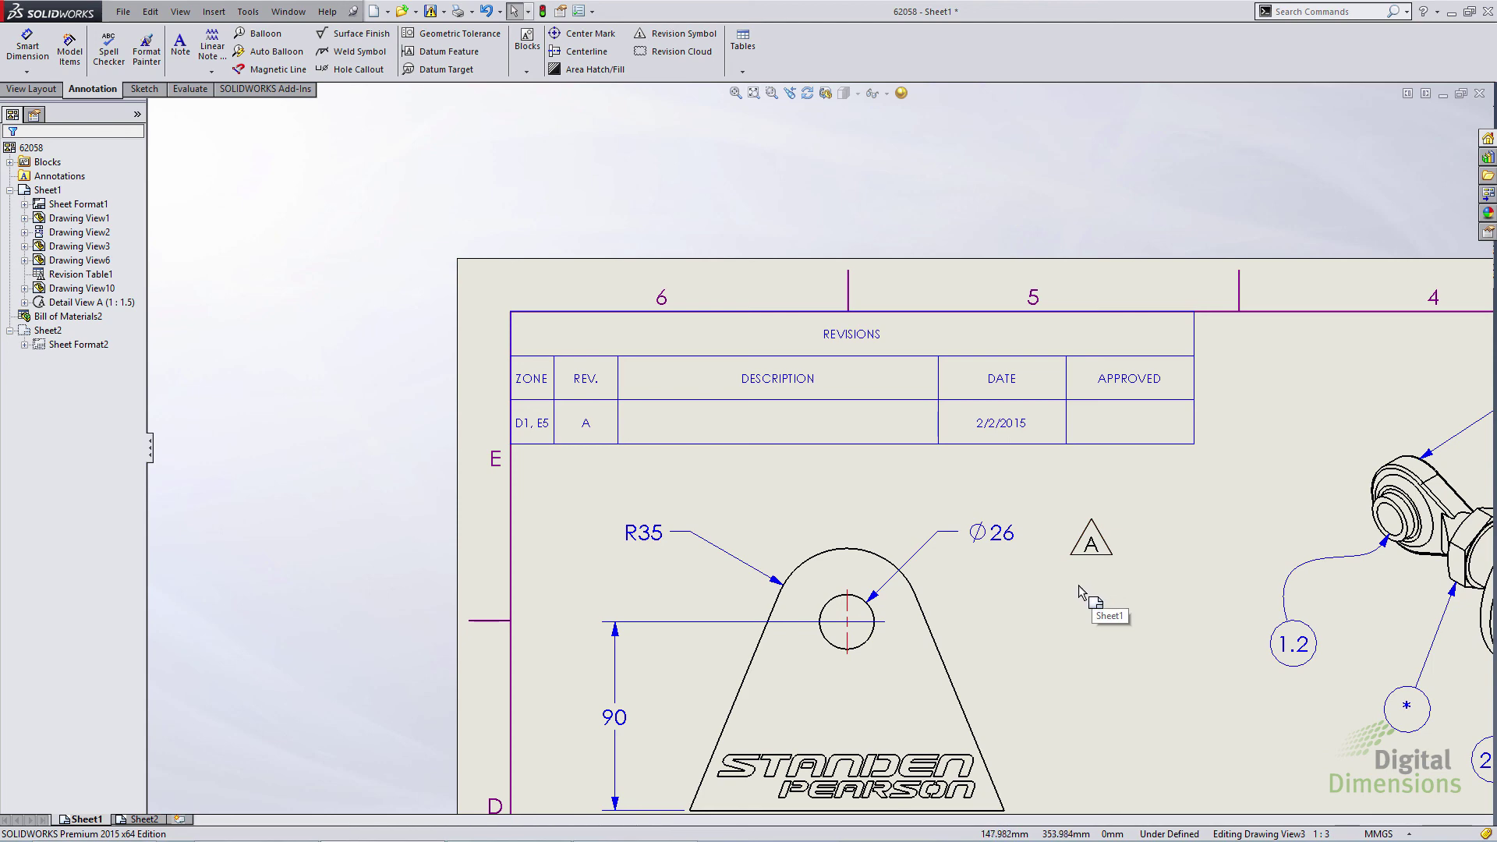
- Switch to the Google Slides presentation in Chrome and advance to the New Sheet Formats slide
key("alt+Tab")
left_click(703, 438)
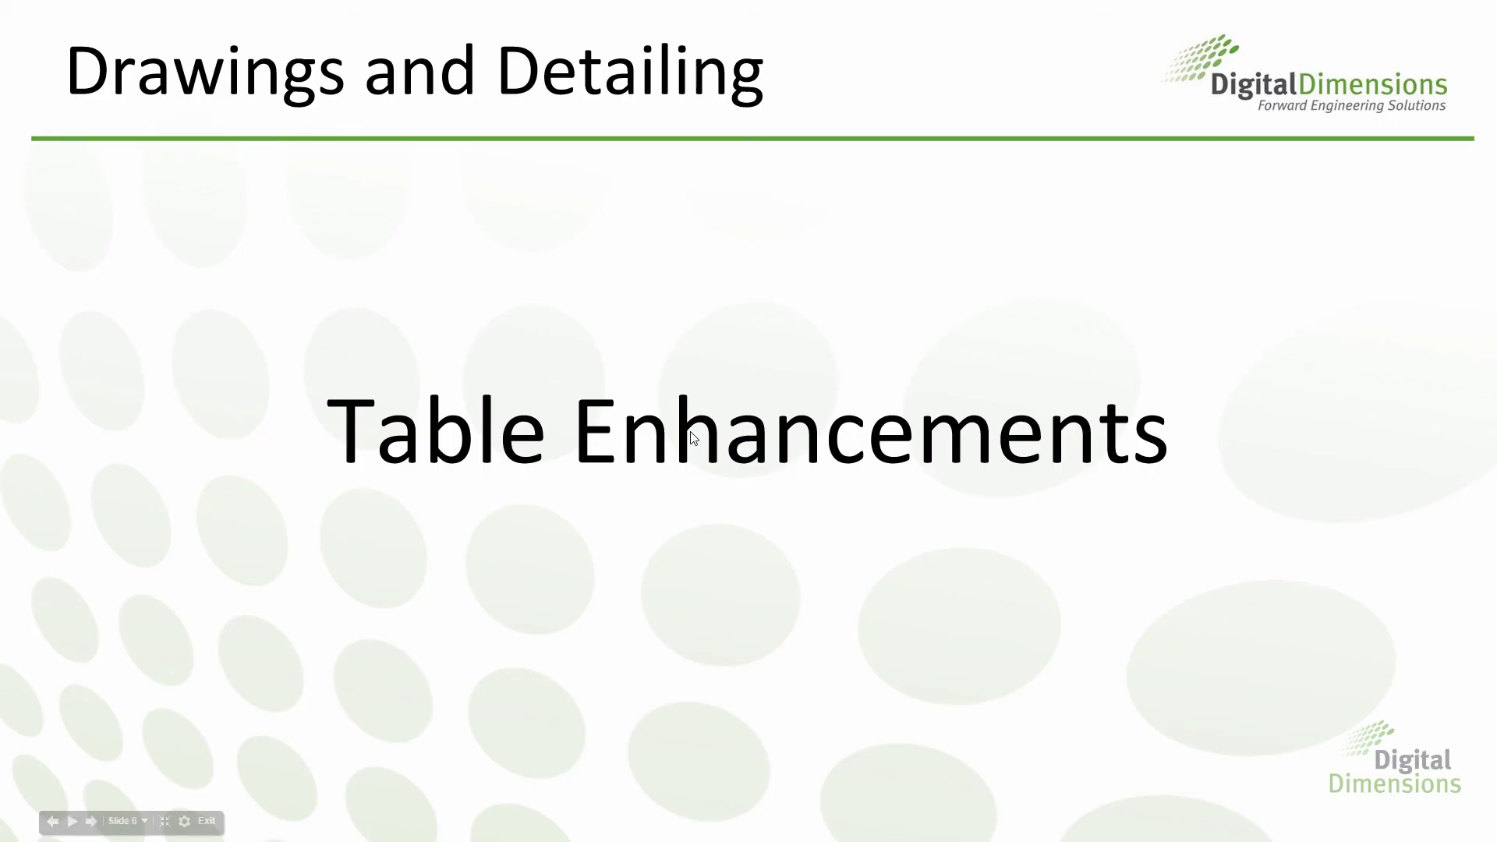
left_click(848, 481)
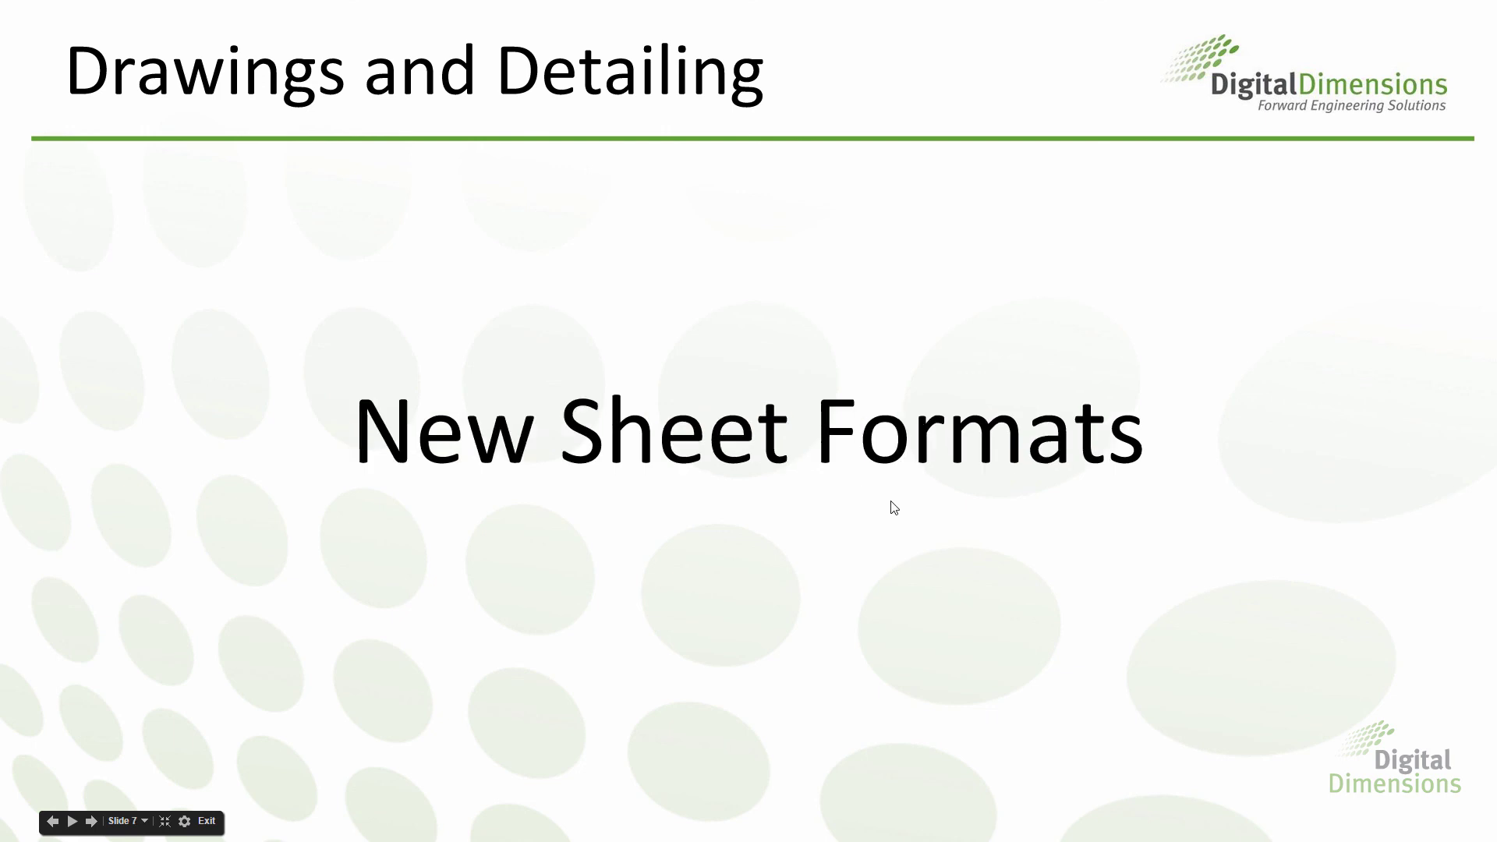